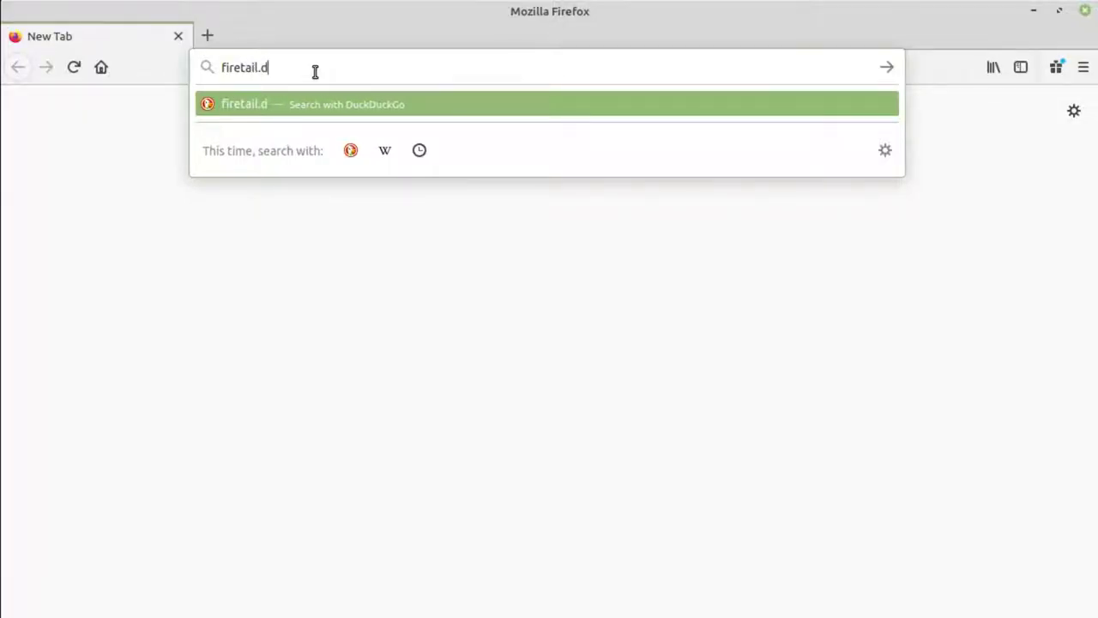
# Open firetail.de in the browser and look through the Firetail product page.
pyautogui.write('e')
pyautogui.press('Return')
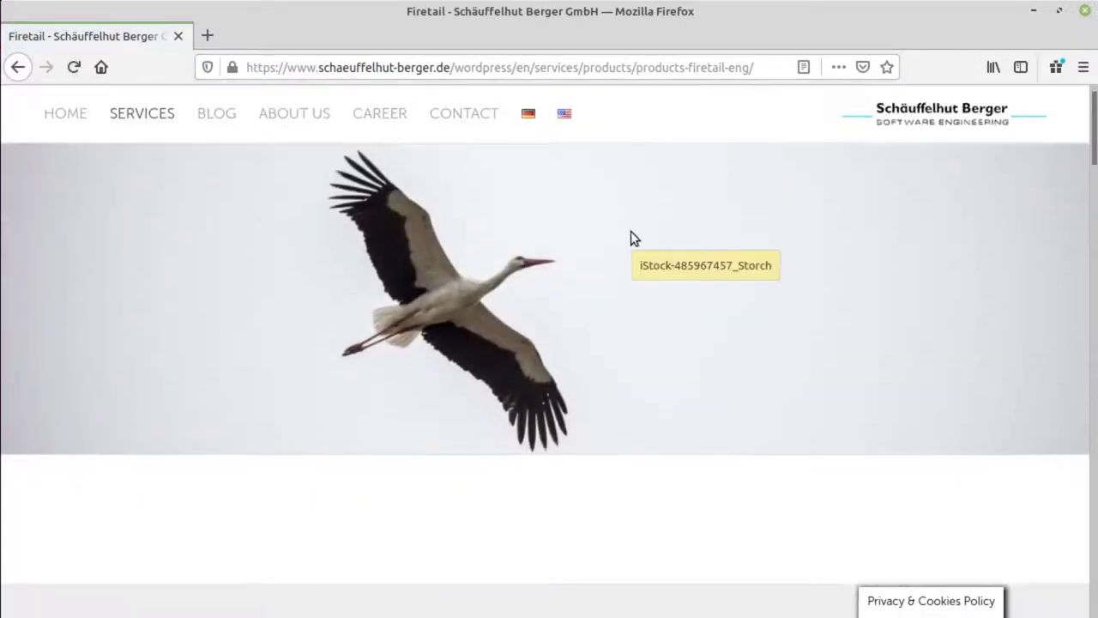
pyautogui.scroll(-5, 631, 237)
pyautogui.scroll(-15, 631, 239)
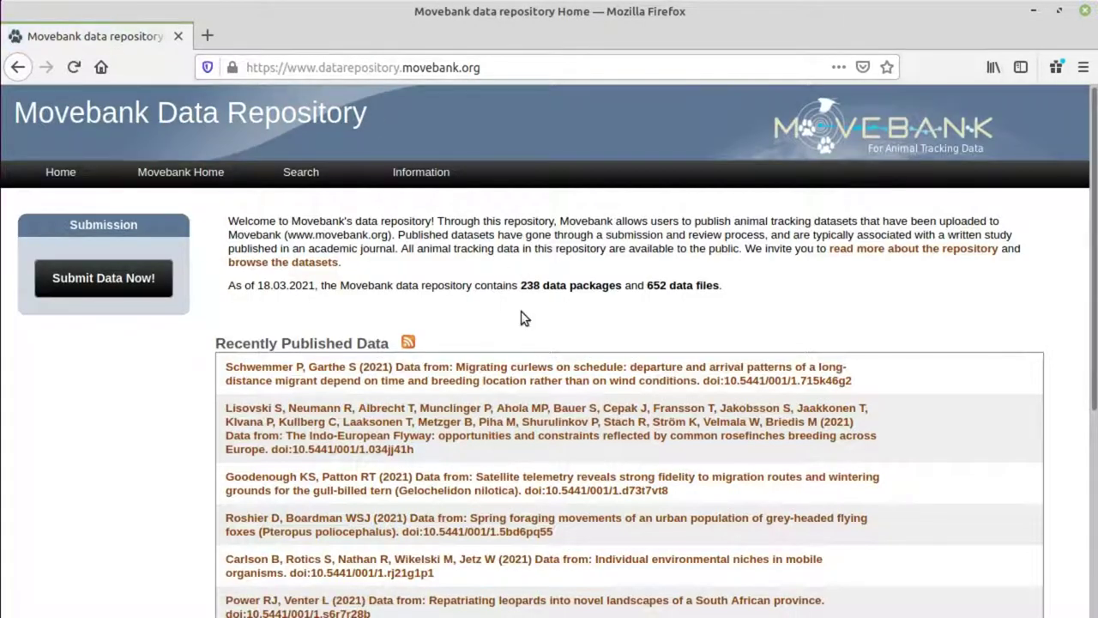
# Look over the Movebank Data Repository home page and open its dataset search.
pyautogui.scroll(-1, 520, 314)
pyautogui.moveTo(306, 129)
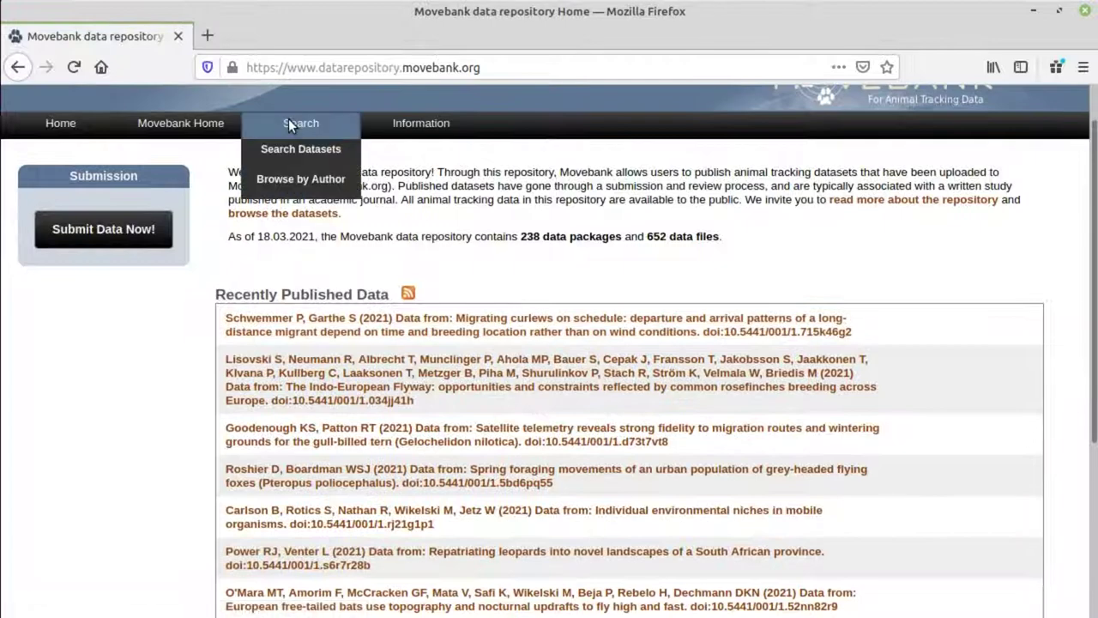
pyautogui.click(313, 148)
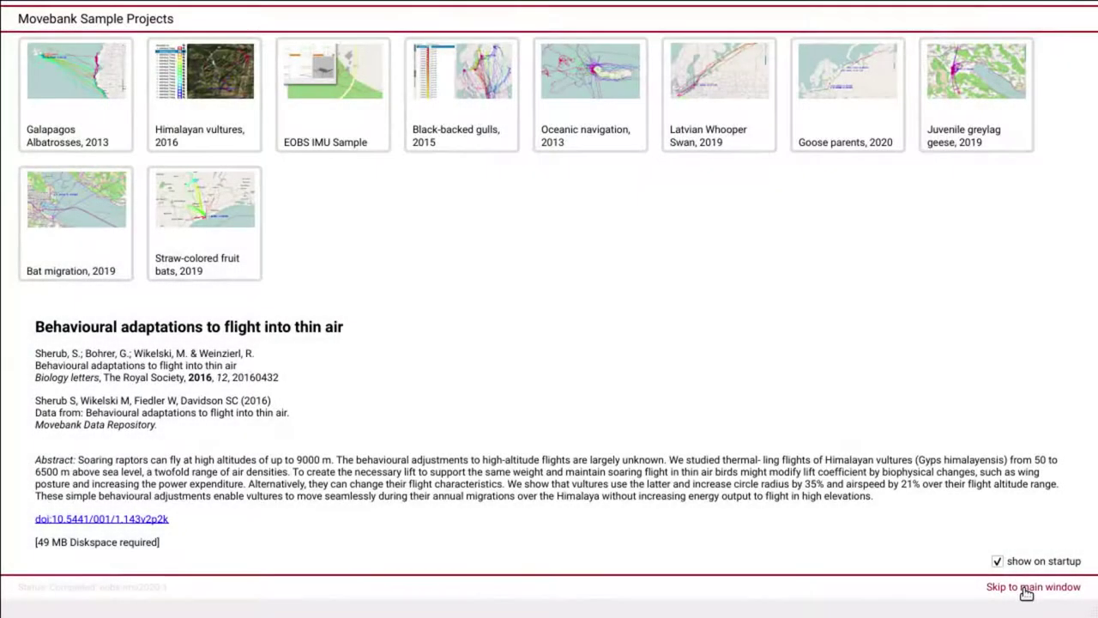
# Switch to Firetail, skip the sample projects and start a Movebank download by individual ID using the filled-in login.
pyautogui.click(1027, 591)
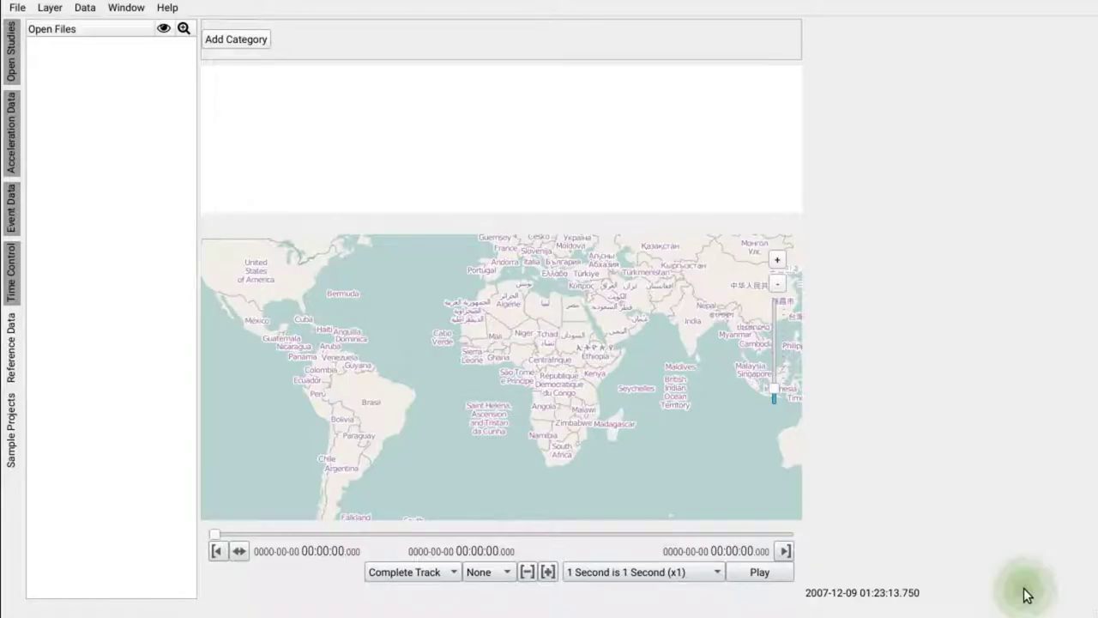
pyautogui.click(19, 10)
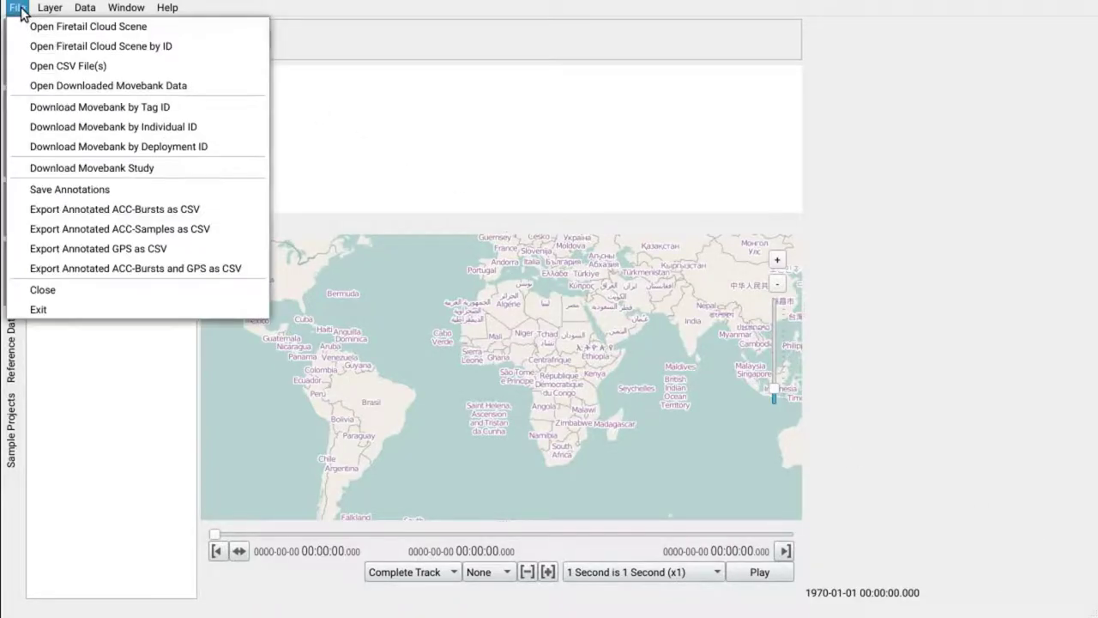
pyautogui.click(229, 126)
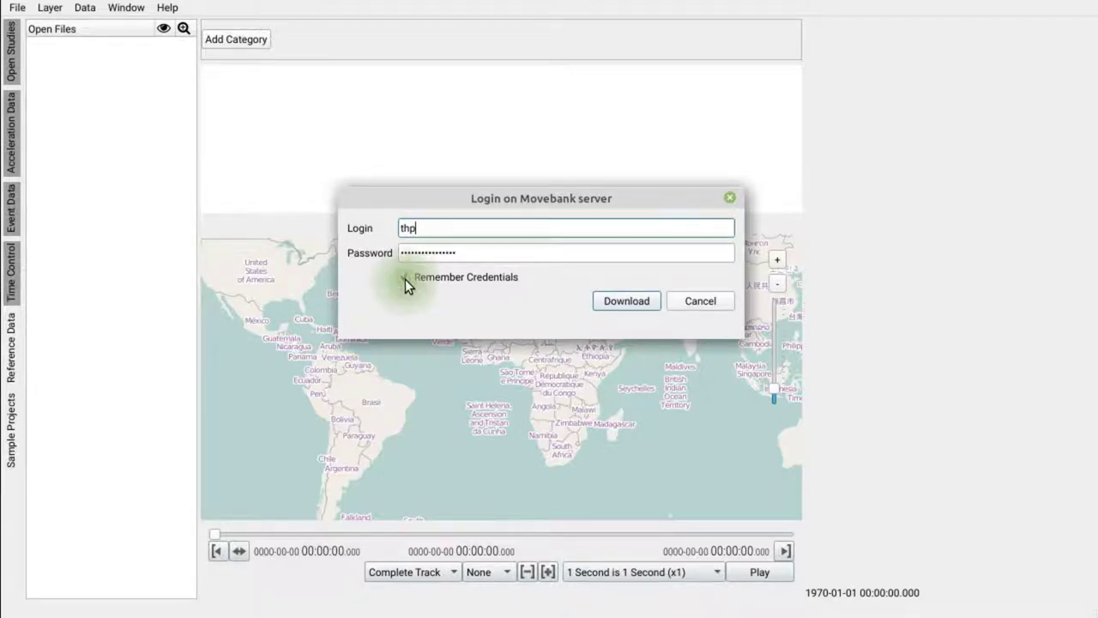
pyautogui.click(619, 300)
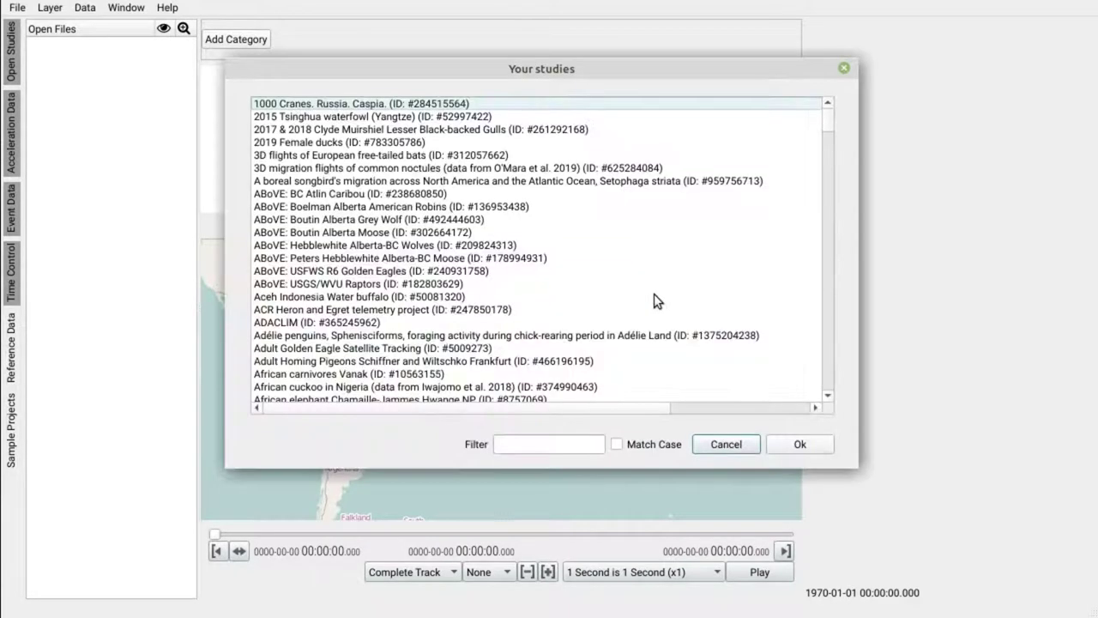
# Filter the studies by "toucan" and choose Toucan movement and seed dispersal, Gamboa, Panama.
pyautogui.scroll(-1, 429, 246)
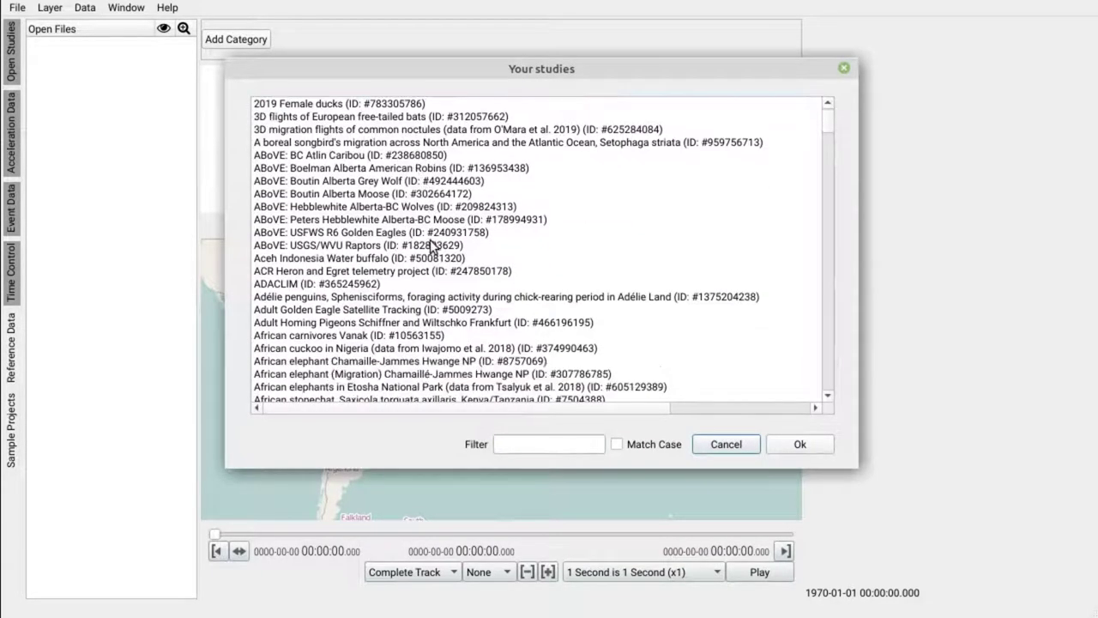
pyautogui.click(430, 245)
pyautogui.scroll(-15, 432, 246)
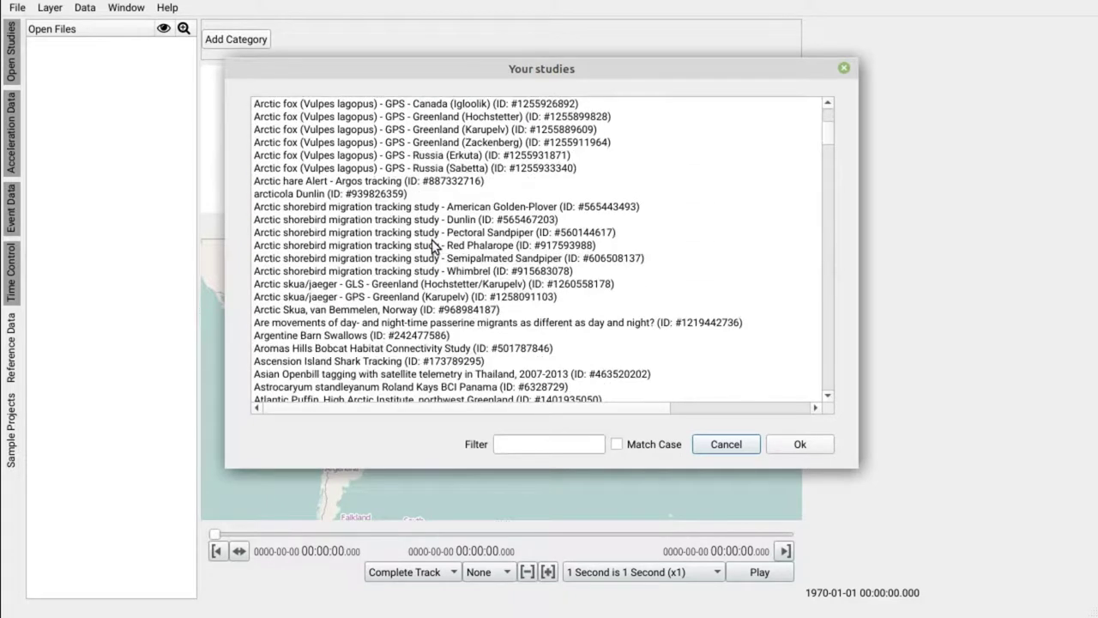
pyautogui.scroll(-20, 430, 246)
pyautogui.click(520, 444)
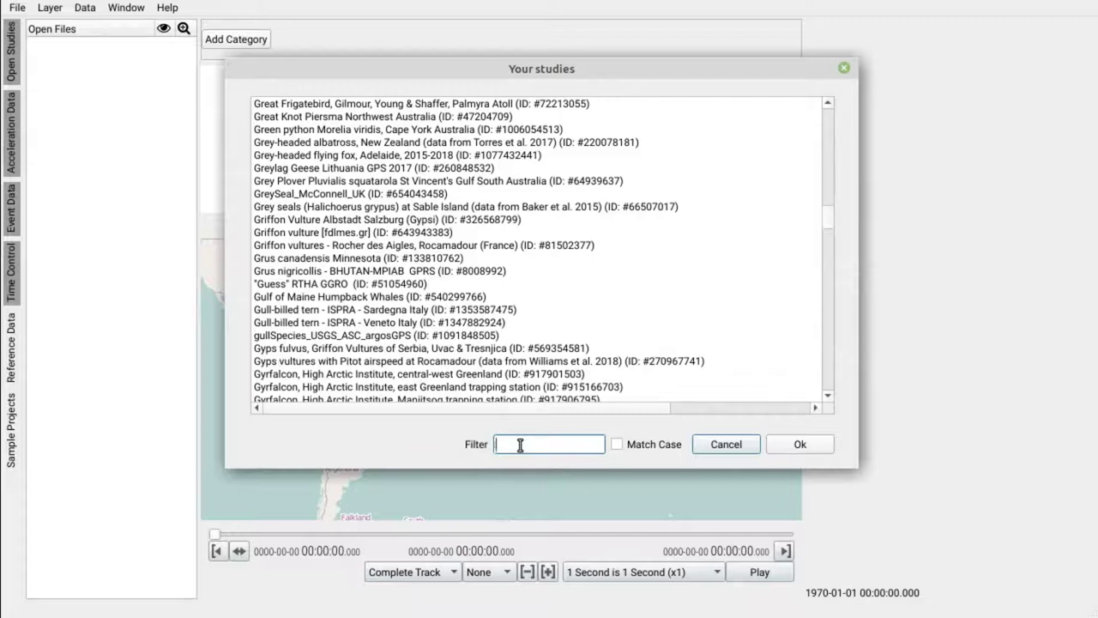
pyautogui.write('toucan')
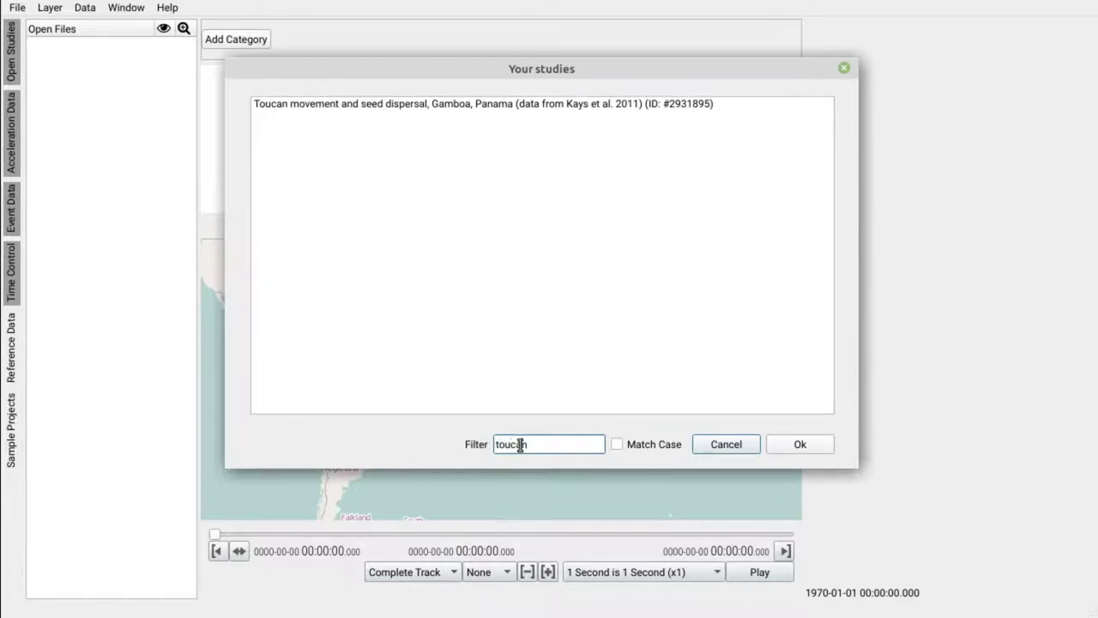
pyautogui.click(408, 104)
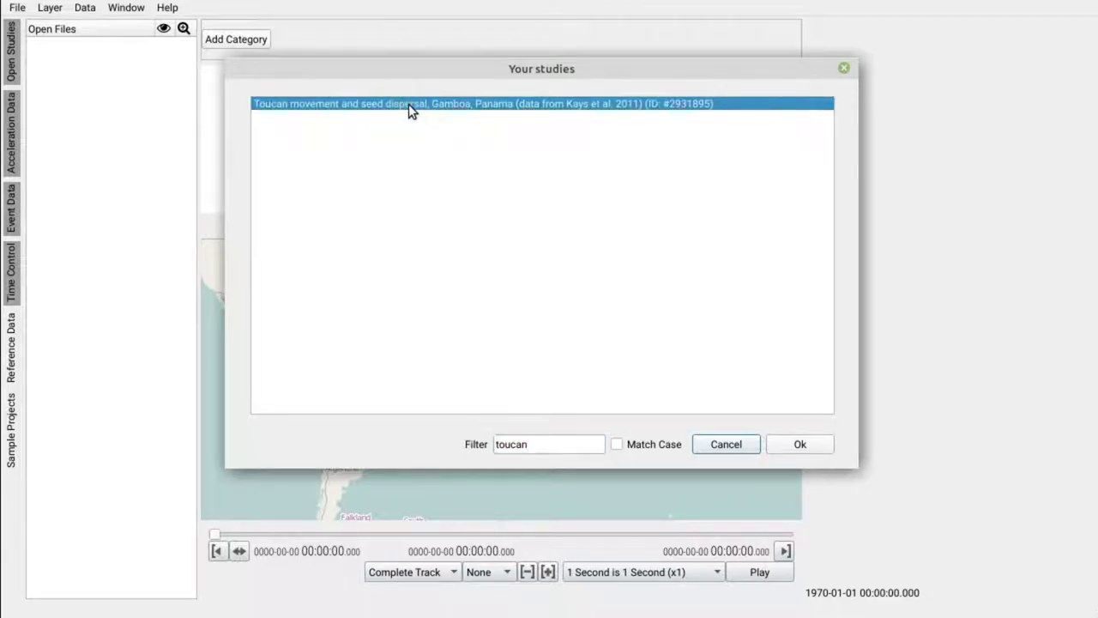
pyautogui.click(800, 445)
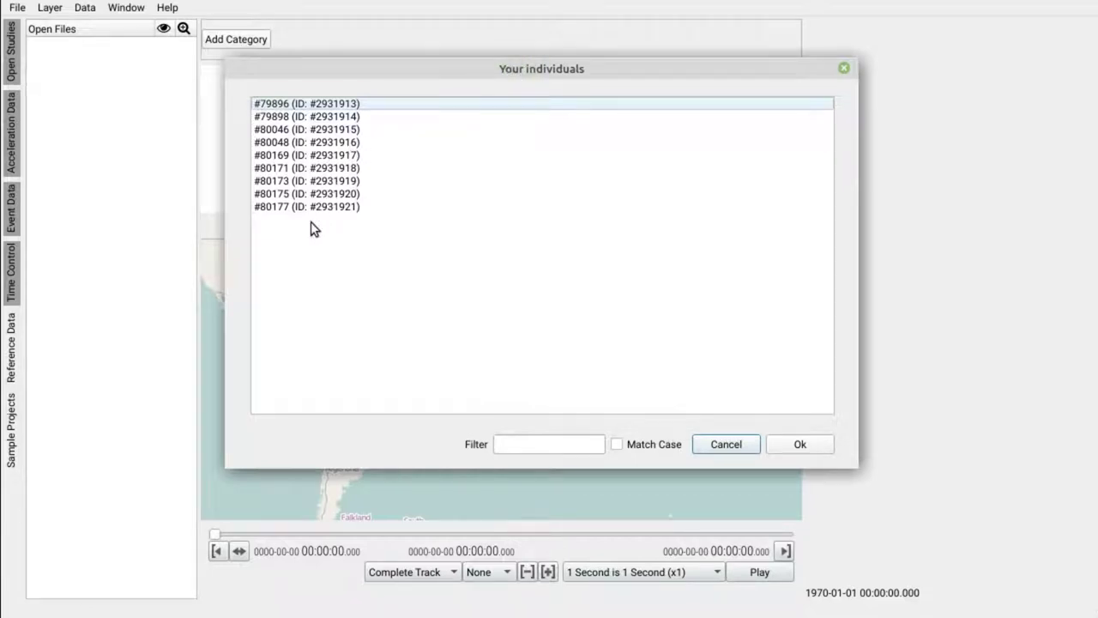
# Download individual #80046 from the study and open its data.
pyautogui.click(286, 118)
pyautogui.click(282, 130)
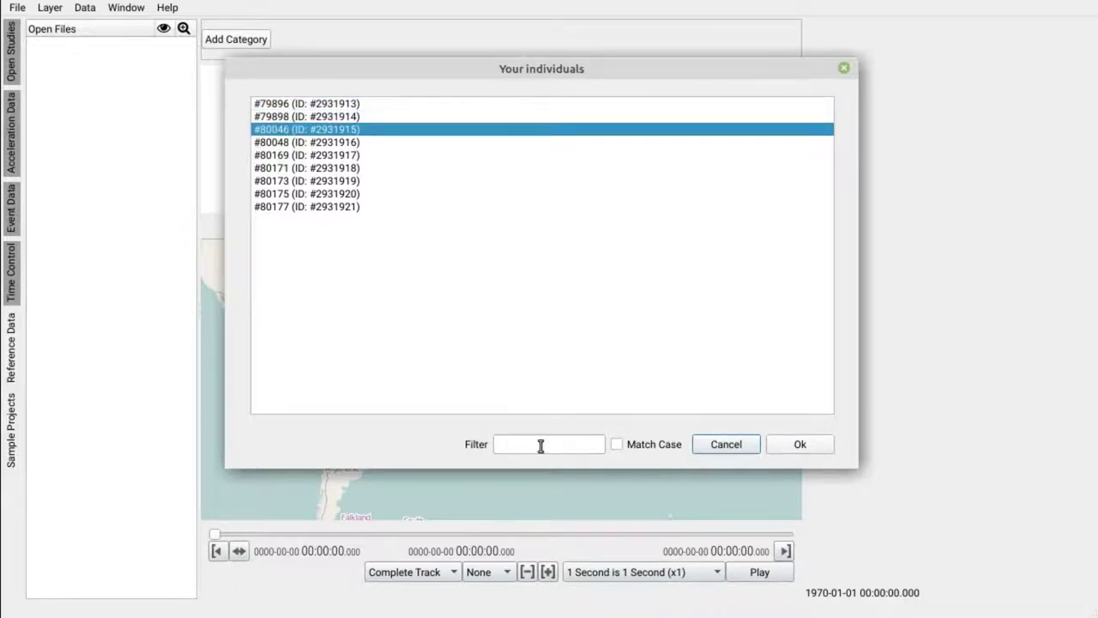
pyautogui.click(799, 443)
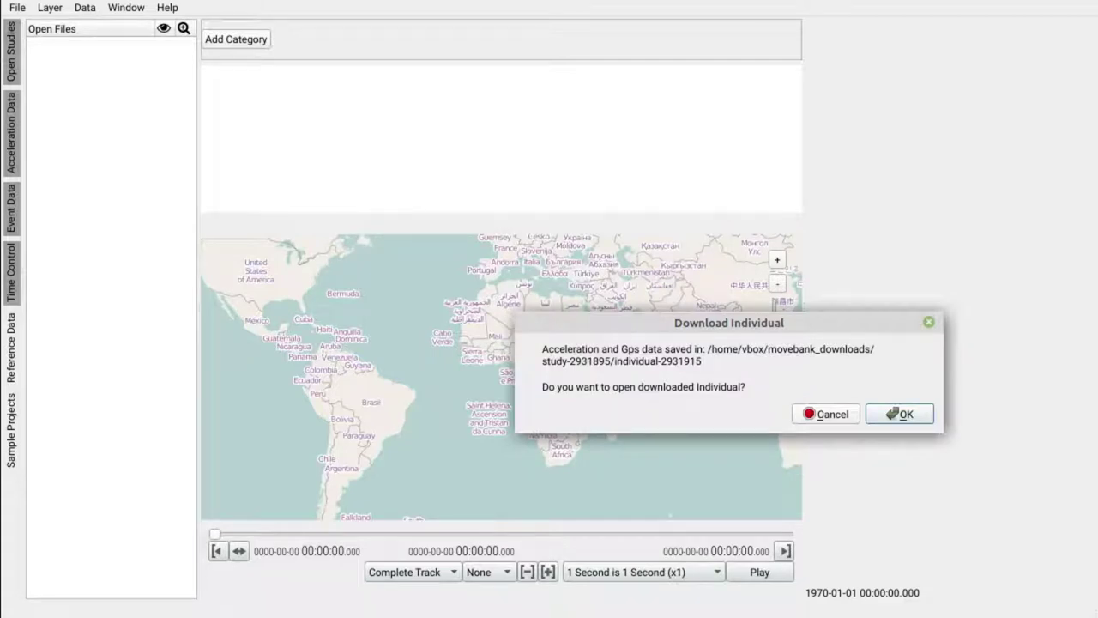
pyautogui.click(906, 415)
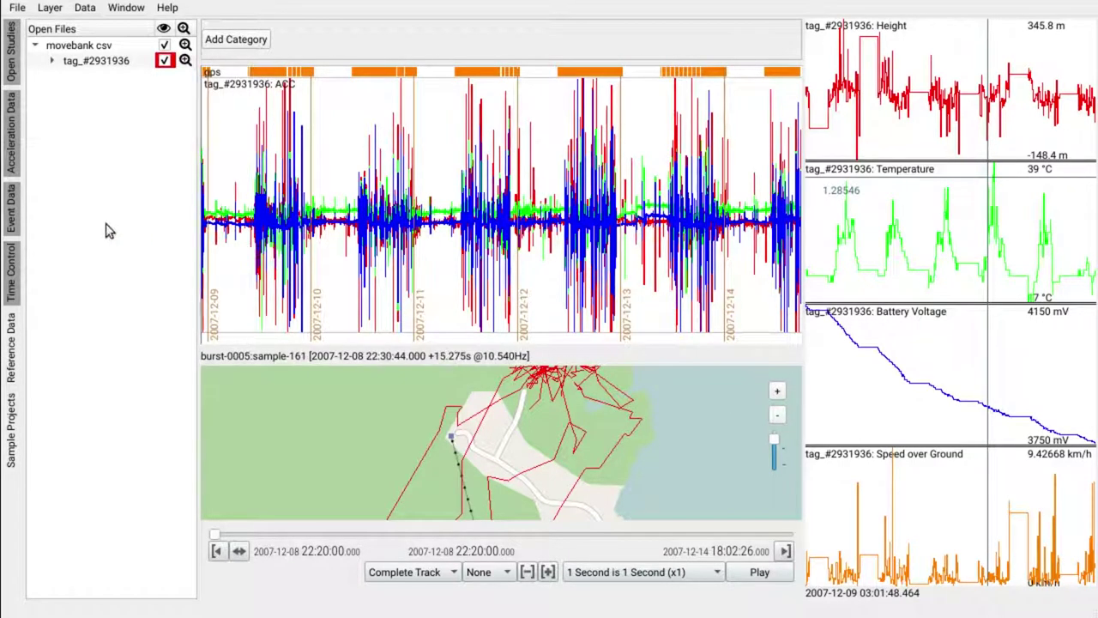
# Hide the event data plots, enlarge the map area and try jumping to another moment in the acceleration plot.
pyautogui.click(13, 219)
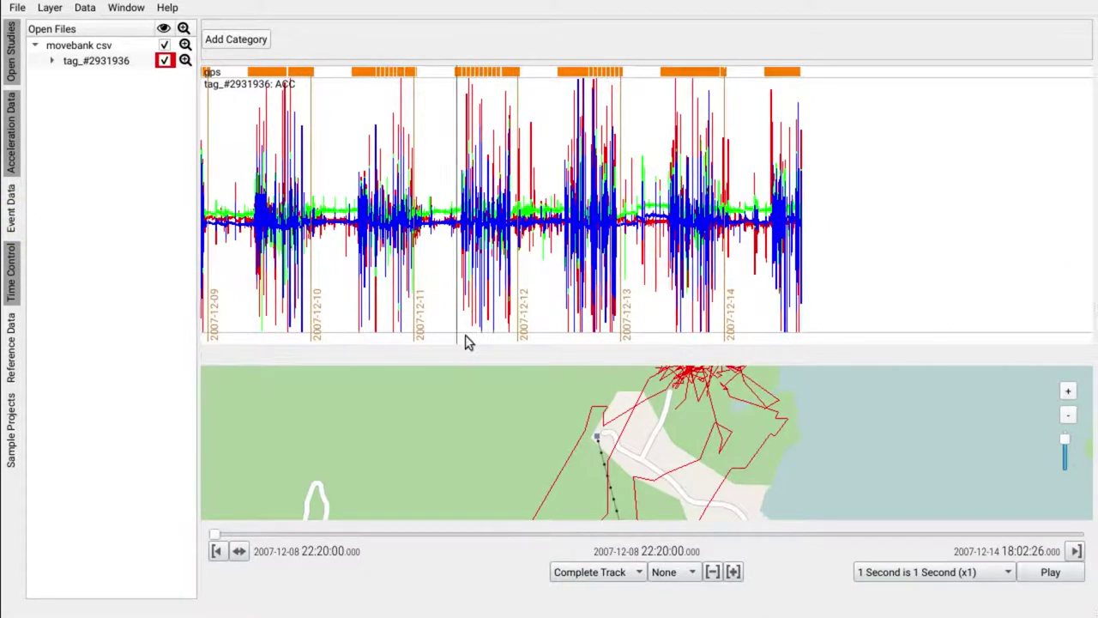
pyautogui.moveTo(648, 365); pyautogui.dragTo(641, 222)
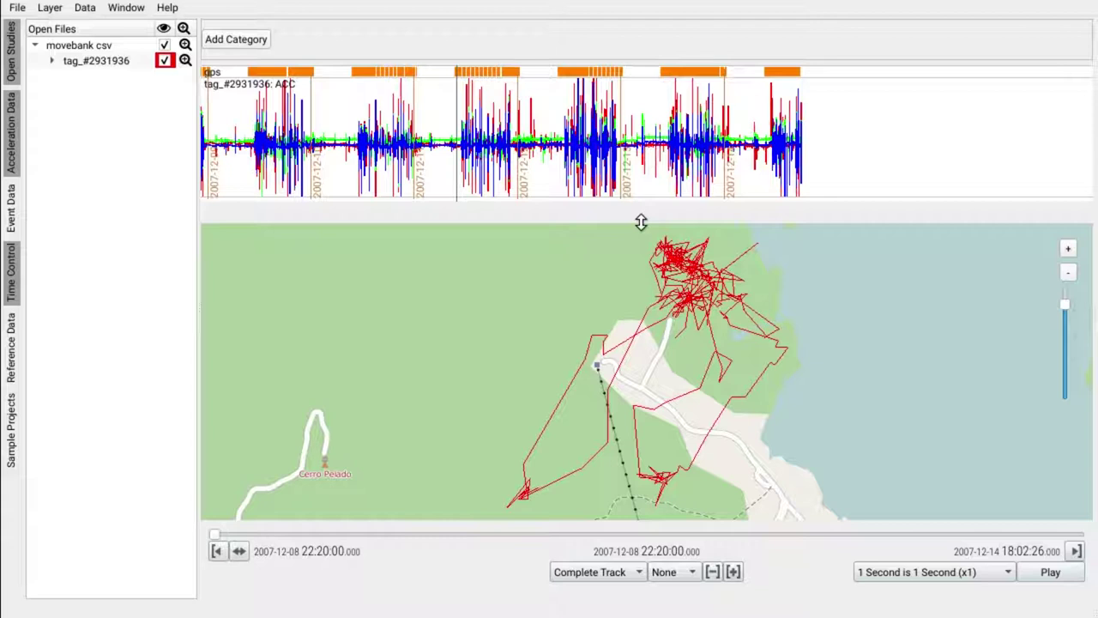
pyautogui.click(432, 155)
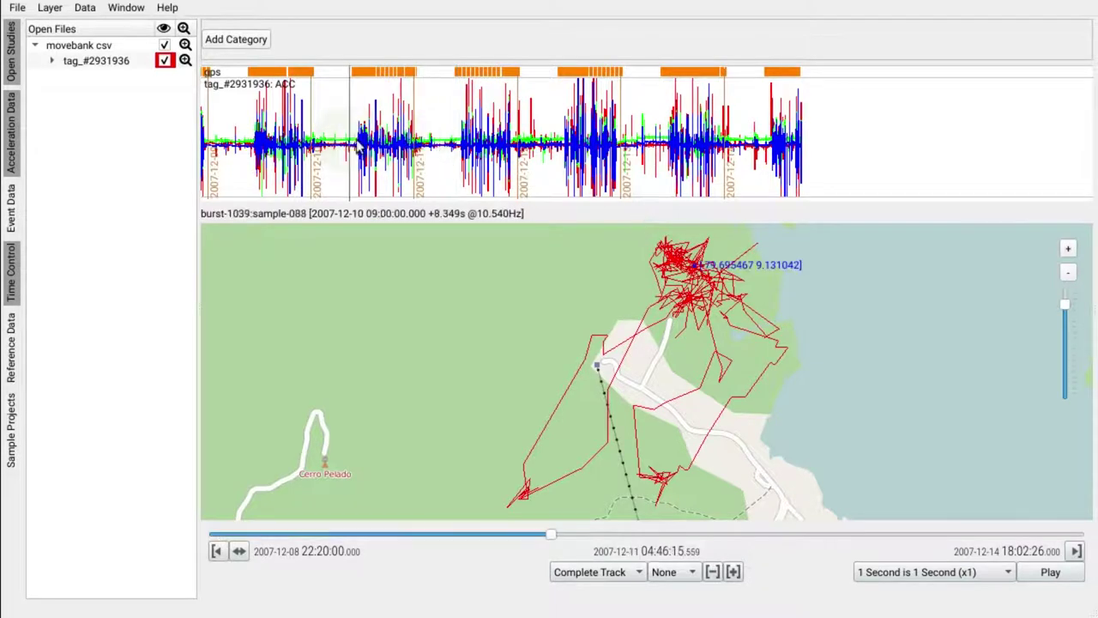
pyautogui.moveTo(432, 155); pyautogui.dragTo(500, 147)
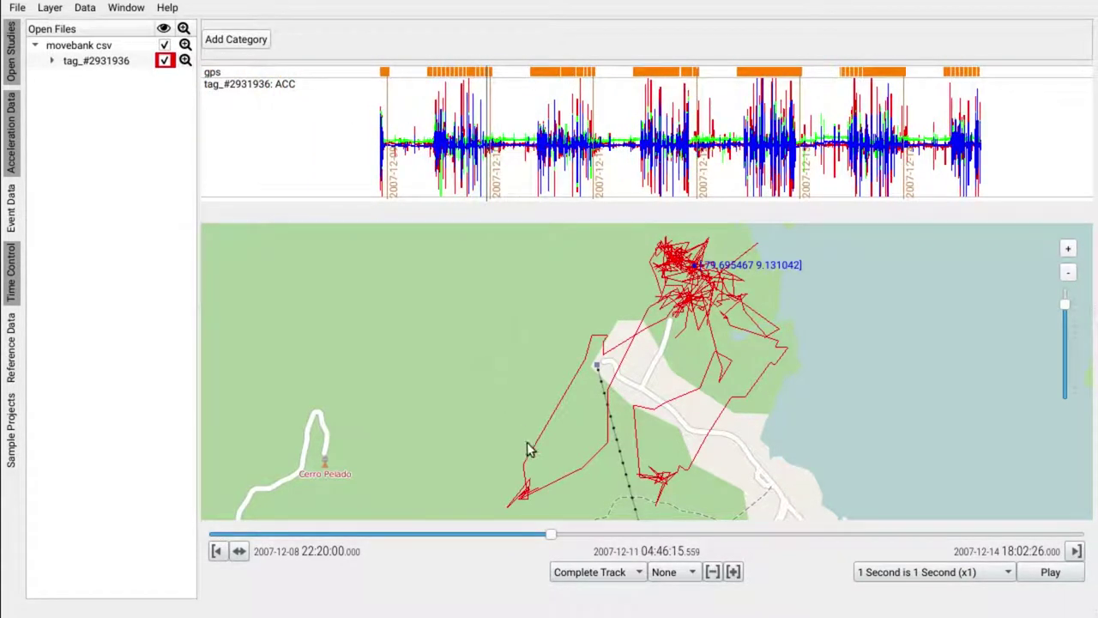
# Return the playback position to the start of the track and set playback to 30 Seconds Duration.
pyautogui.moveTo(554, 538); pyautogui.dragTo(213, 556)
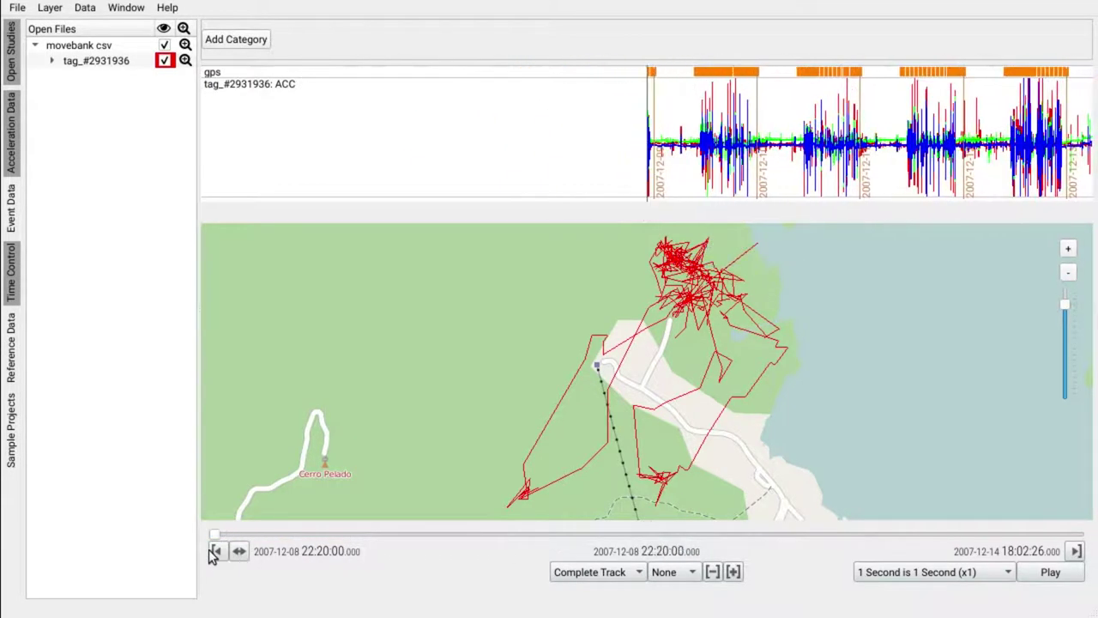
pyautogui.click(211, 556)
pyautogui.click(975, 577)
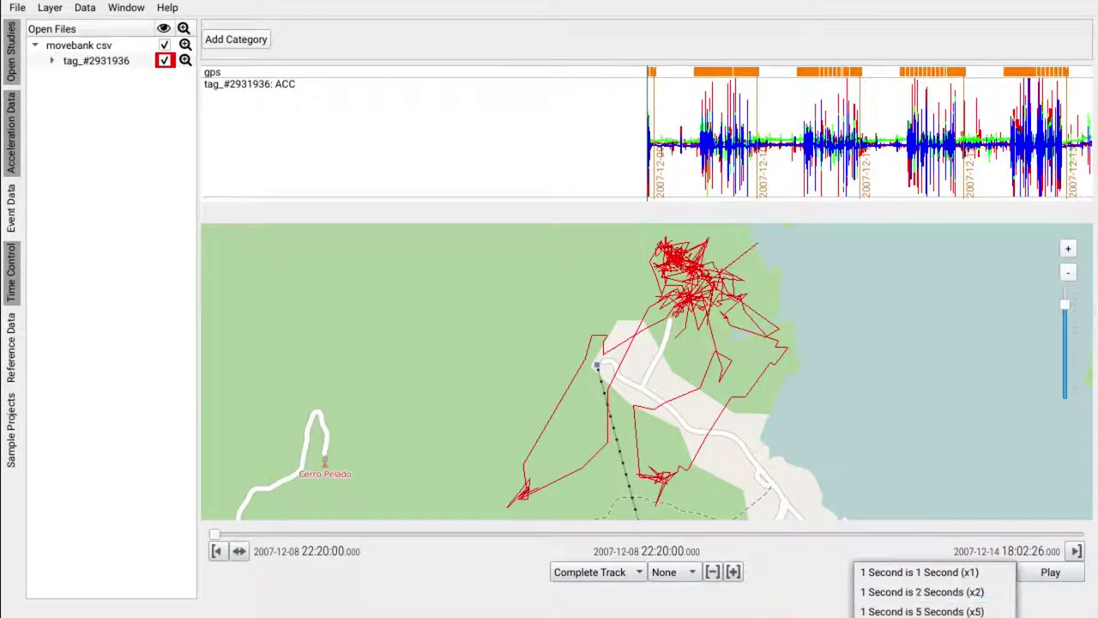
pyautogui.click(926, 611)
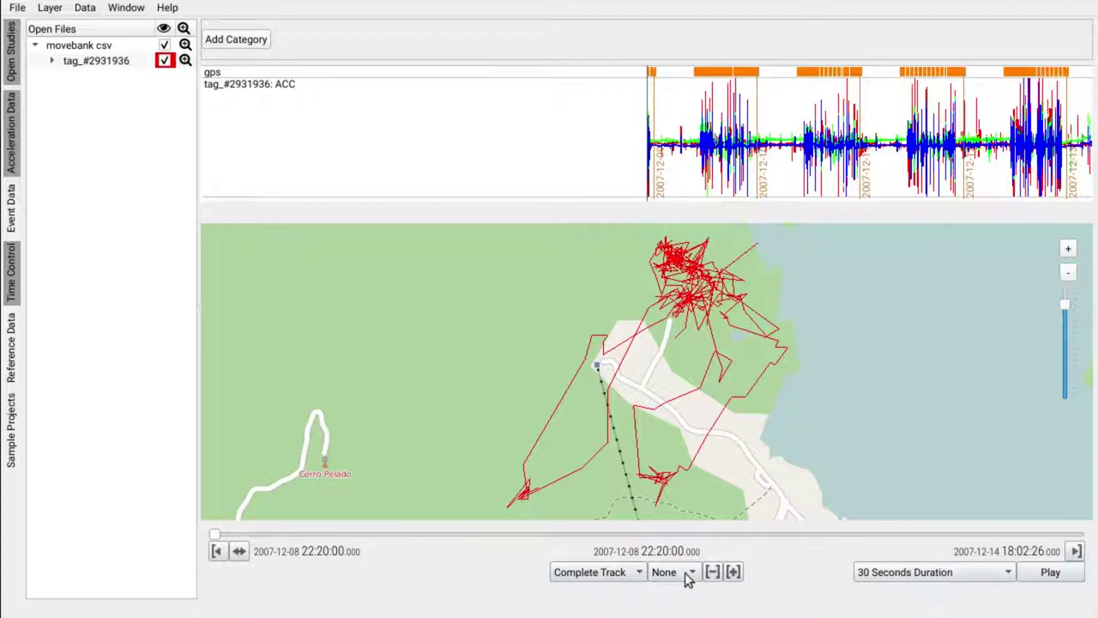
pyautogui.click(268, 552)
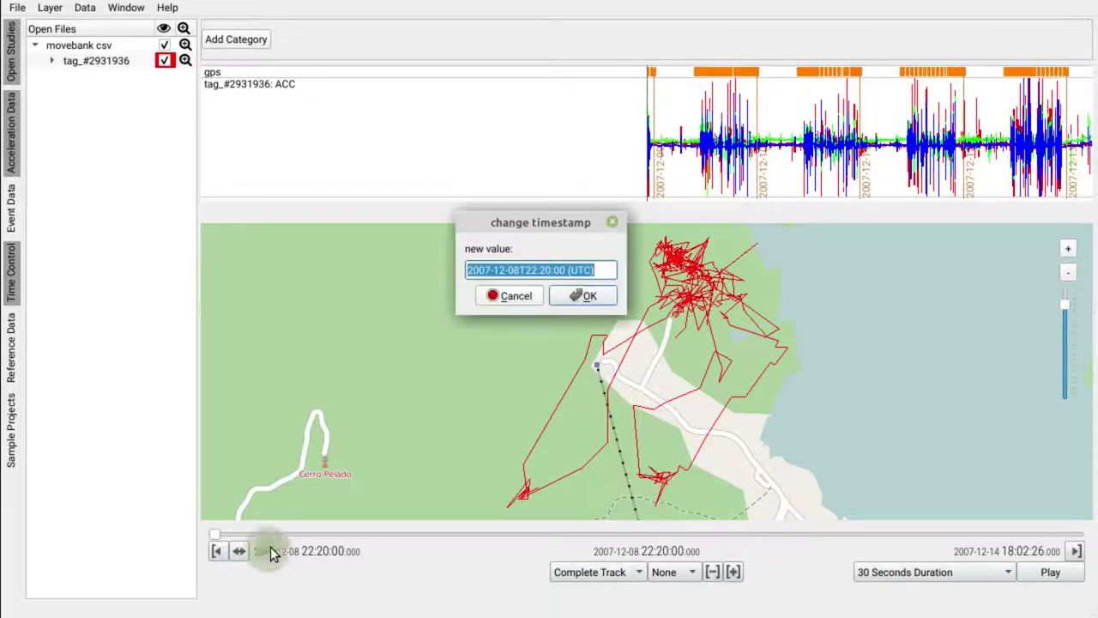
pyautogui.click(510, 296)
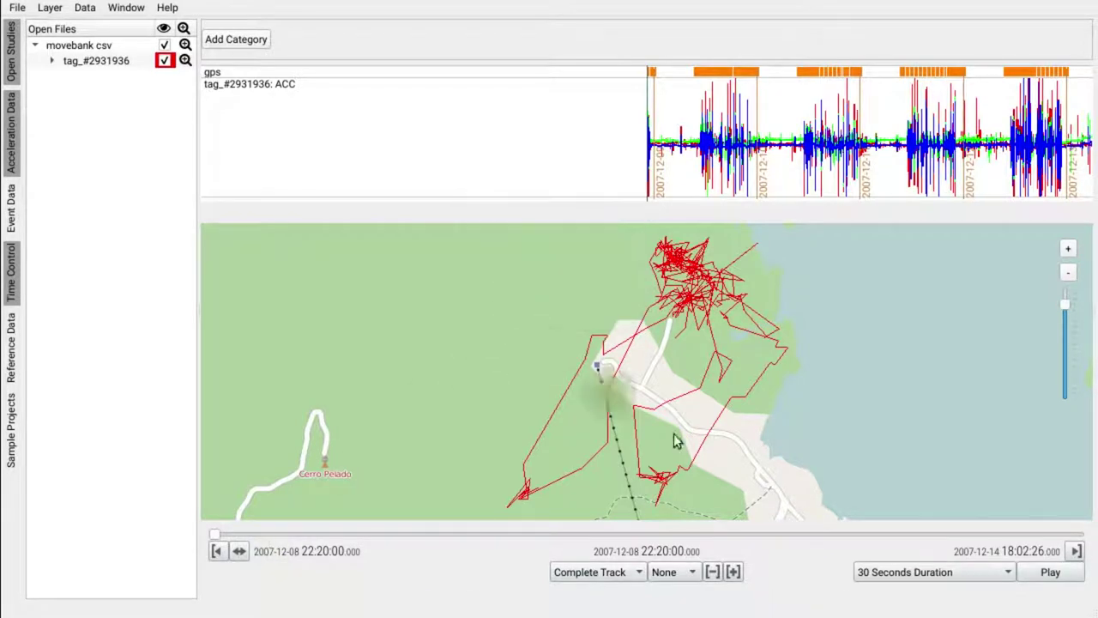
pyautogui.click(978, 554)
pyautogui.click(506, 298)
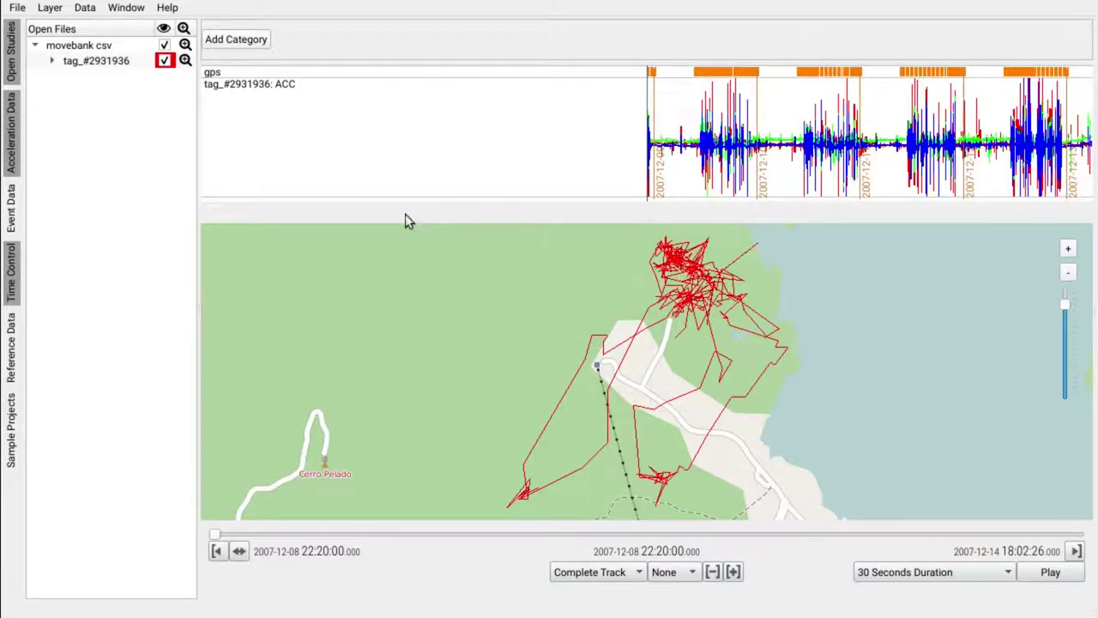
# Turn on the Sunrise layer for the map and start playing the track.
pyautogui.click(49, 10)
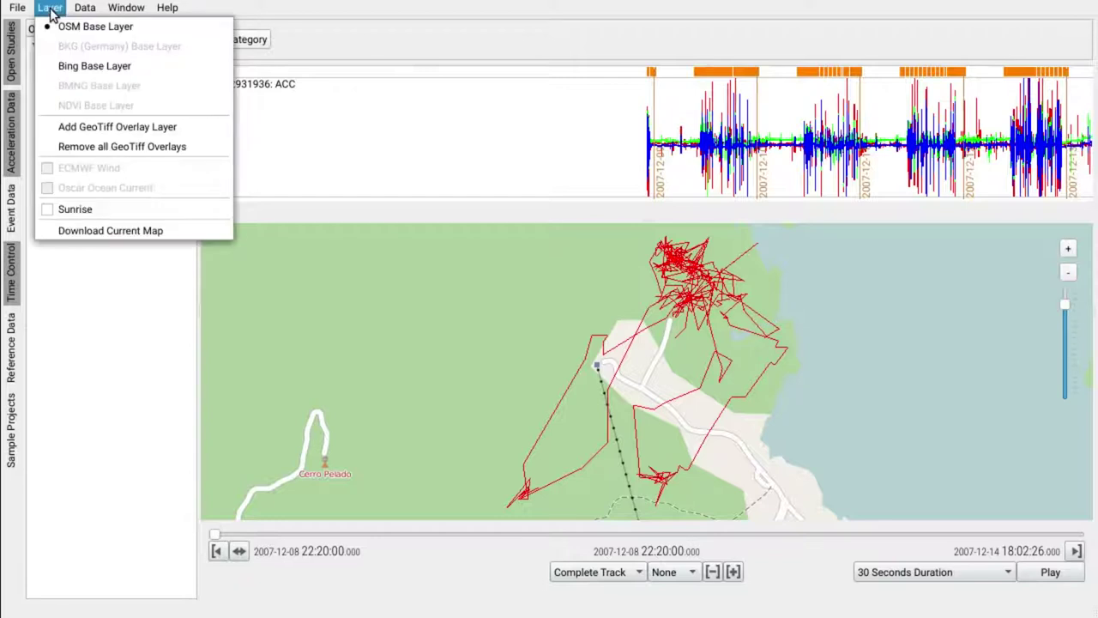
pyautogui.click(49, 210)
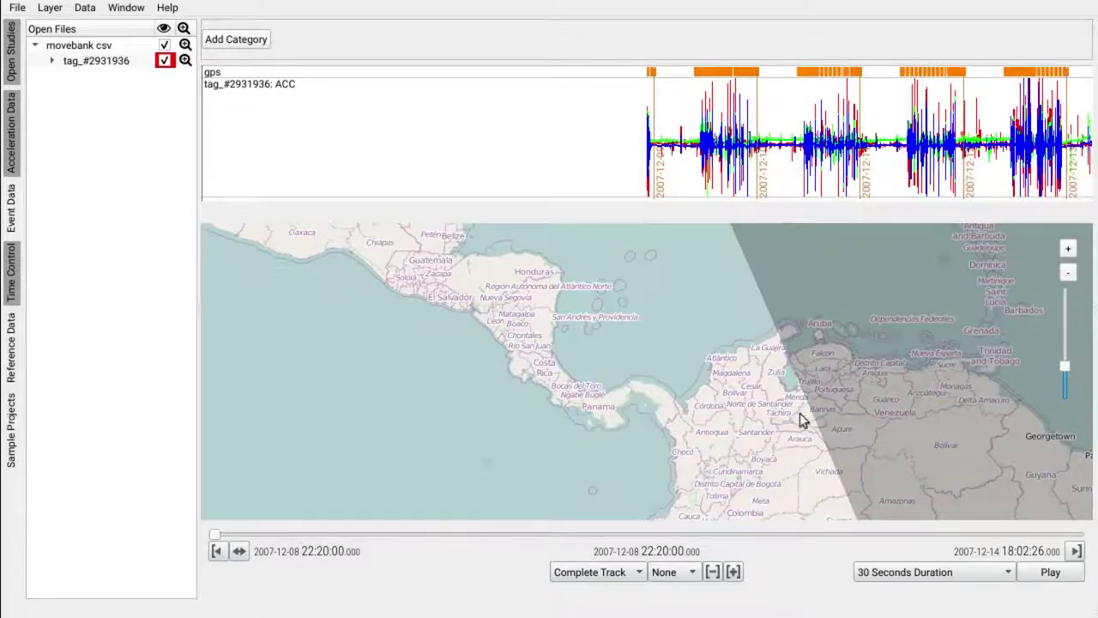
pyautogui.click(1058, 579)
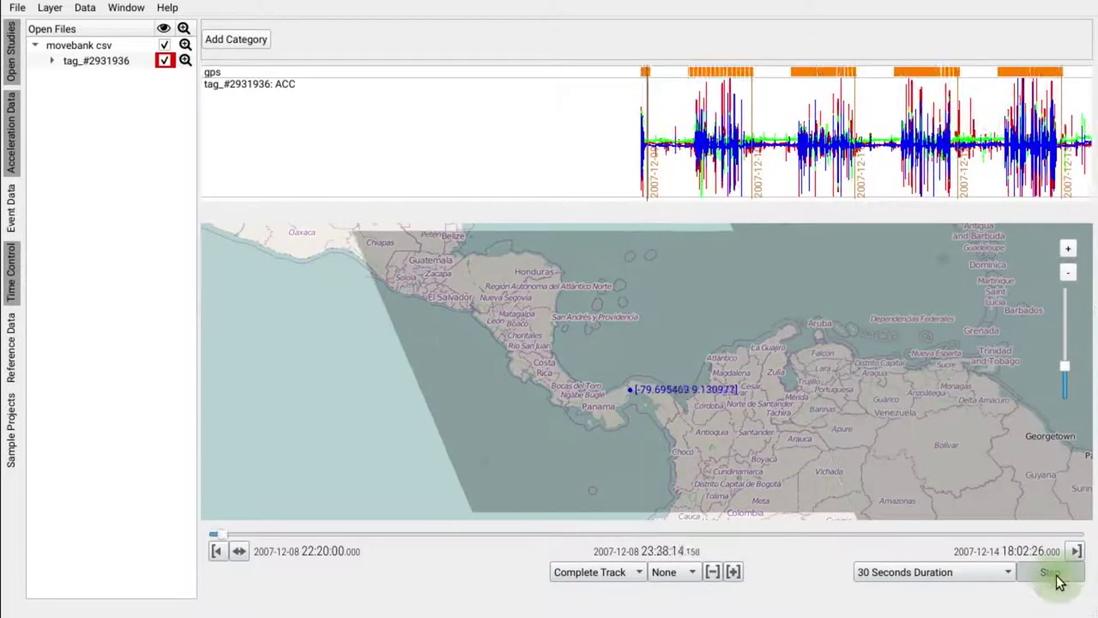
# Examine the toucan's track near Gamboa and its acceleration data up close during playback.
pyautogui.scroll(1, 637, 391)
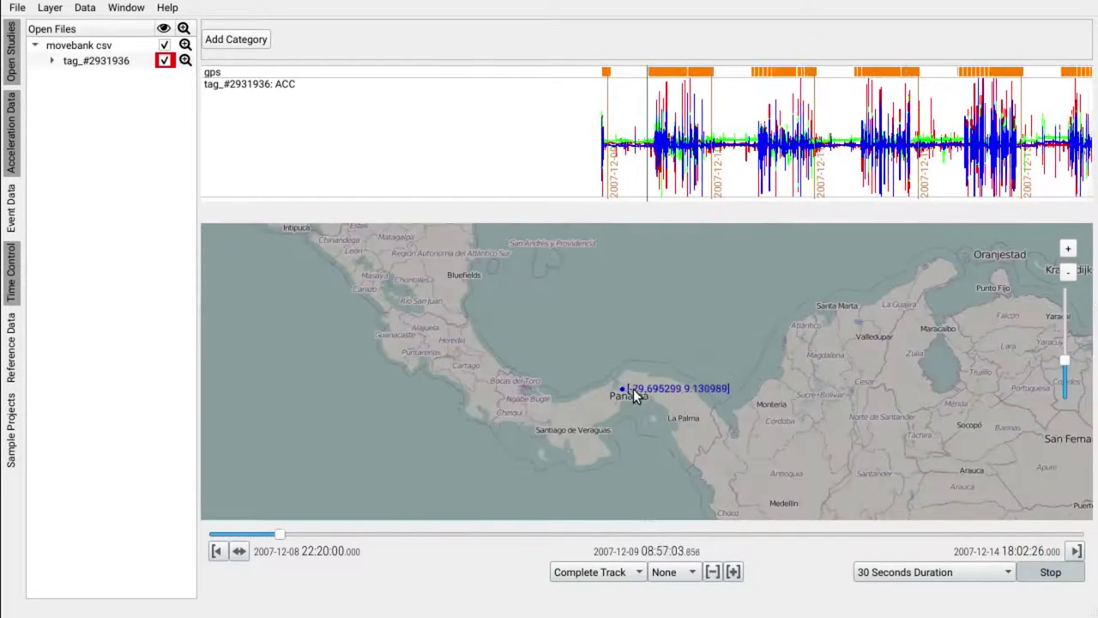
pyautogui.scroll(4, 636, 393)
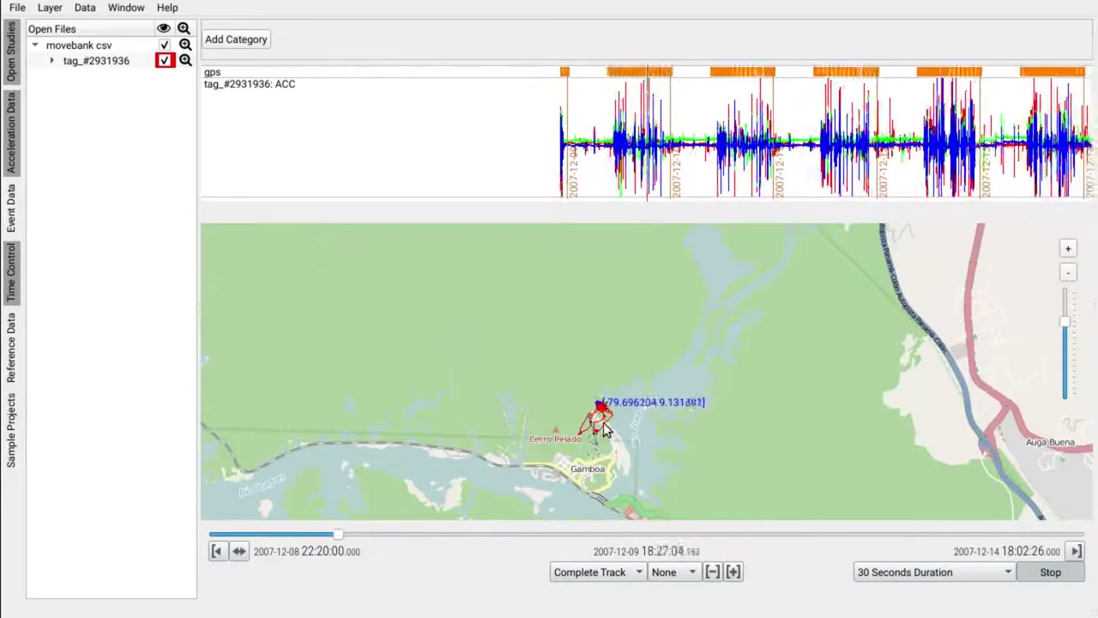
pyautogui.scroll(3, 604, 429)
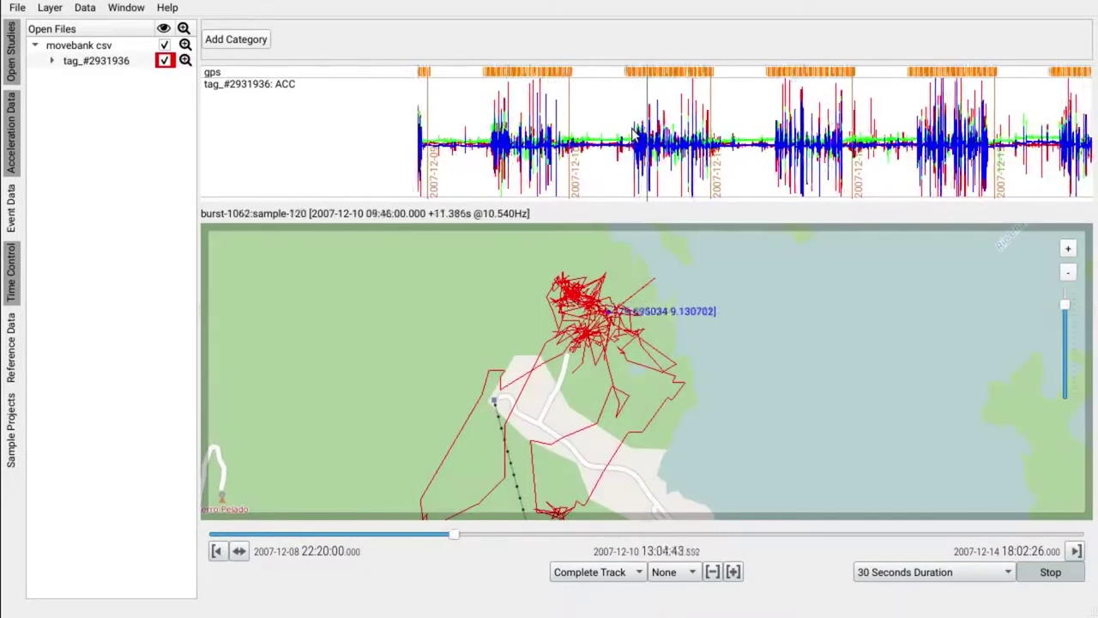
pyautogui.scroll(-4, 639, 141)
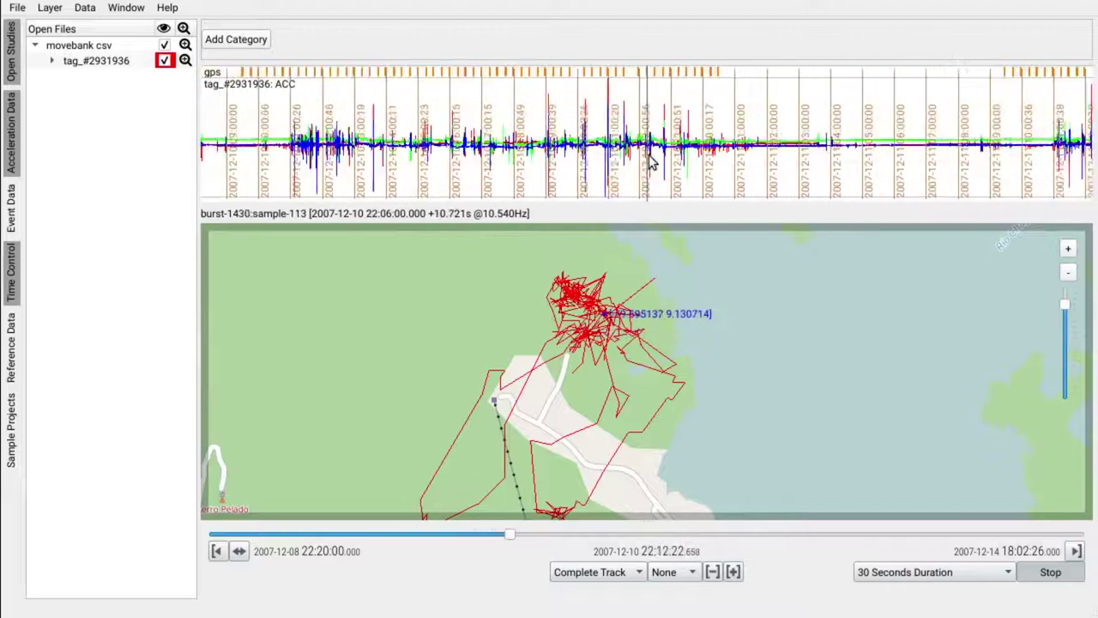
pyautogui.scroll(3, 652, 163)
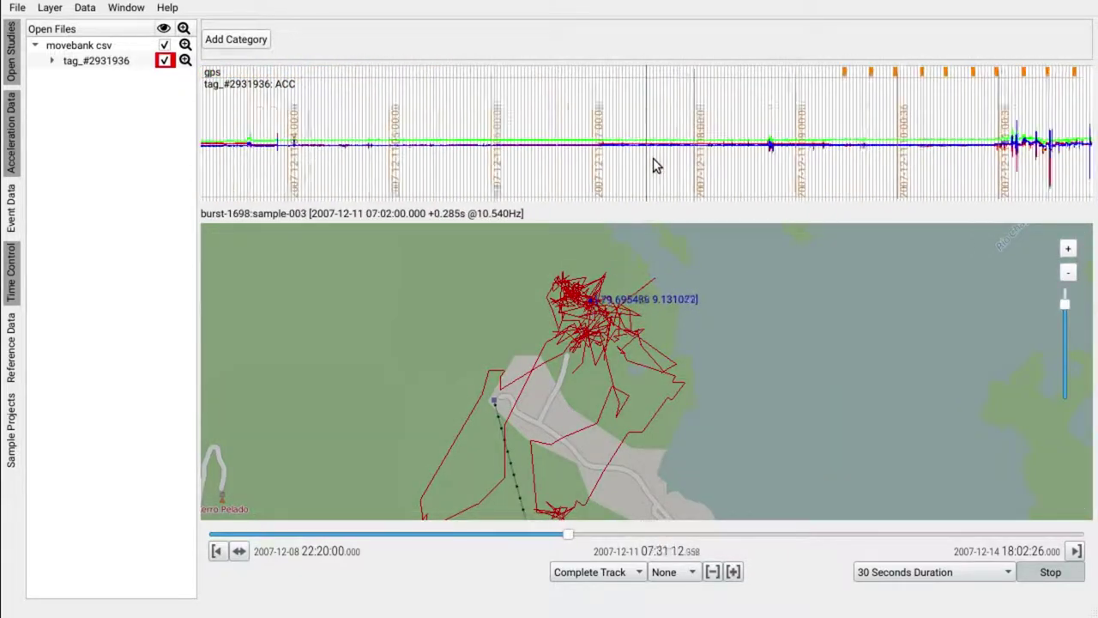
# Stop the track playback with a longer time span in view in the acceleration plot.
pyautogui.scroll(-1, 652, 159)
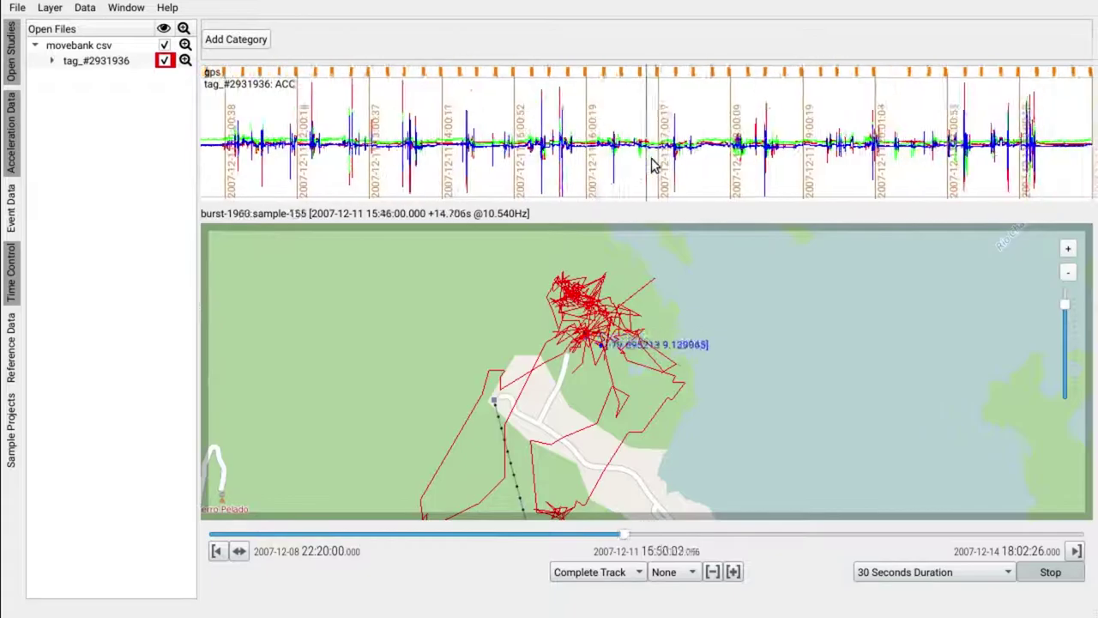
pyautogui.scroll(-2, 650, 167)
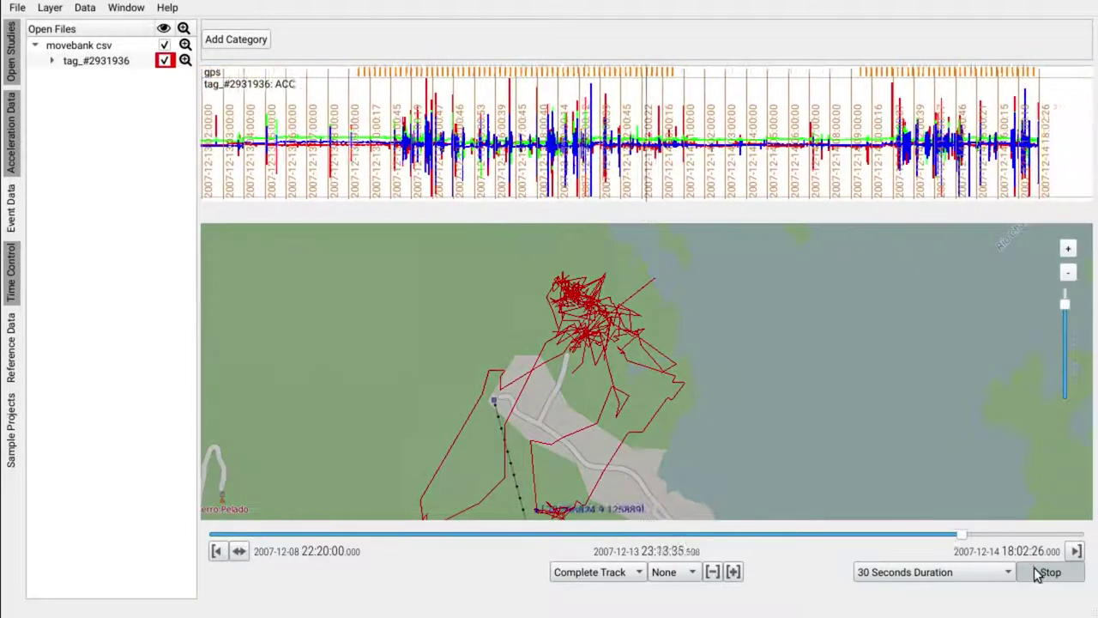
pyautogui.click(1038, 572)
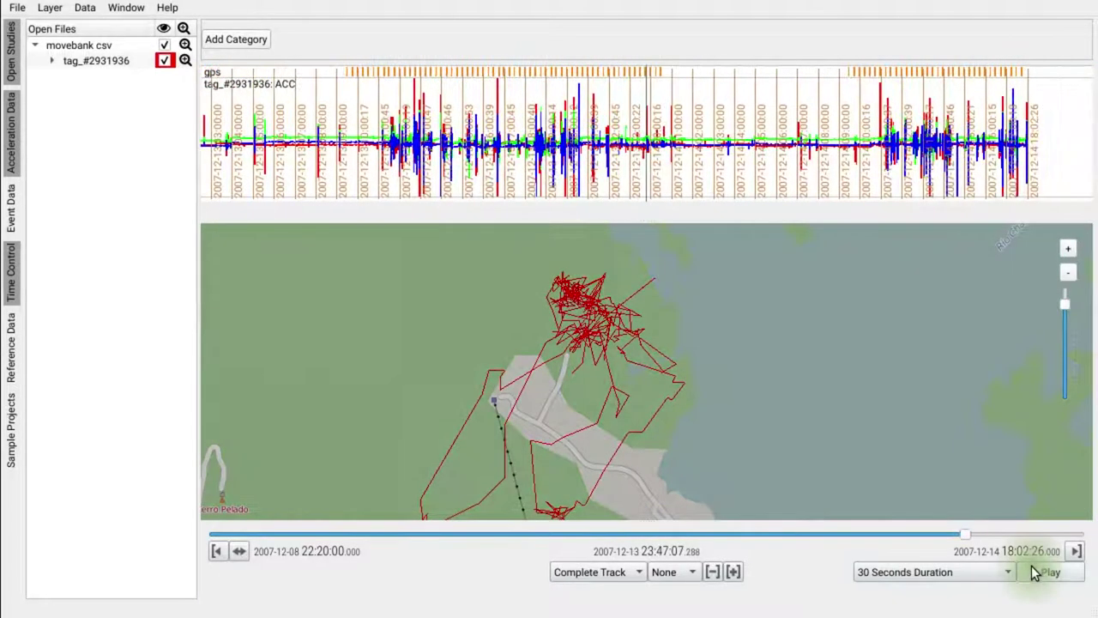
pyautogui.click(164, 46)
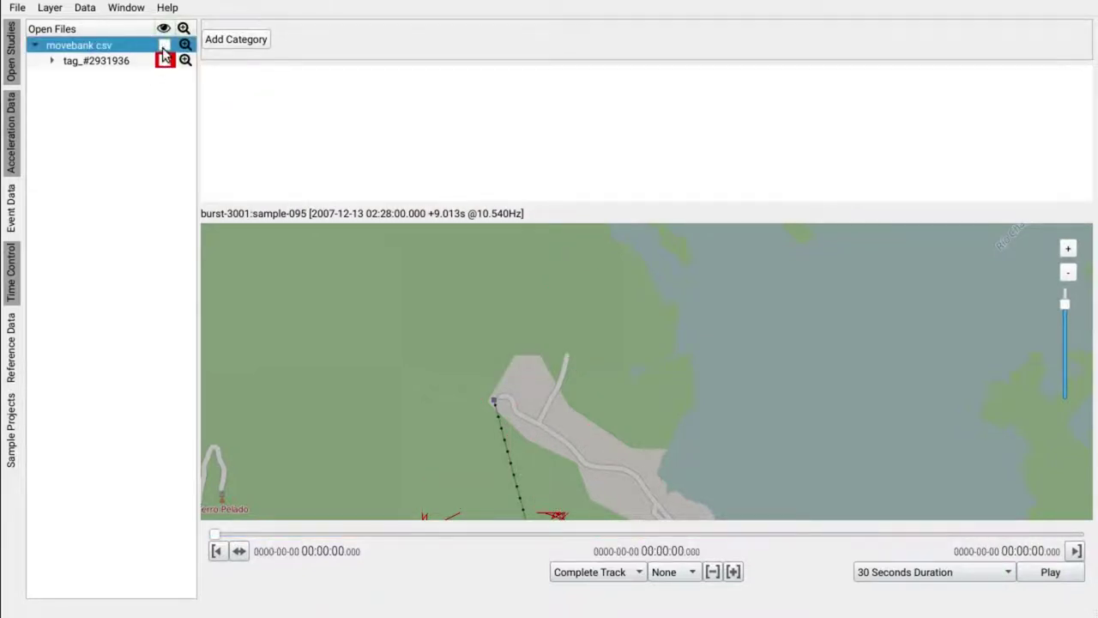
pyautogui.click(164, 60)
pyautogui.click(185, 45)
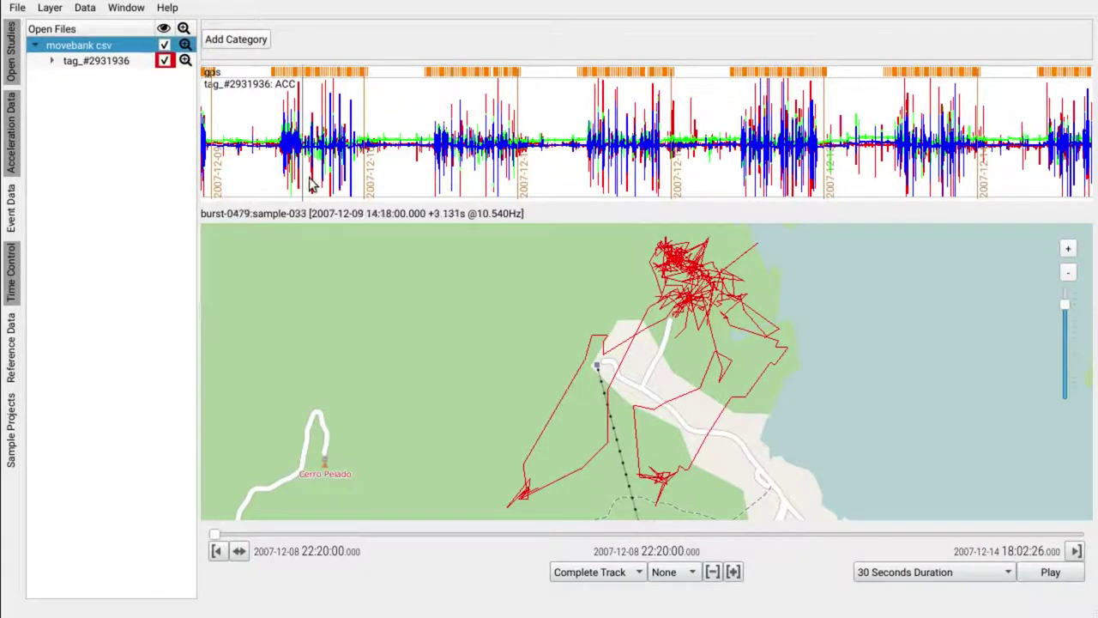
pyautogui.click(589, 353)
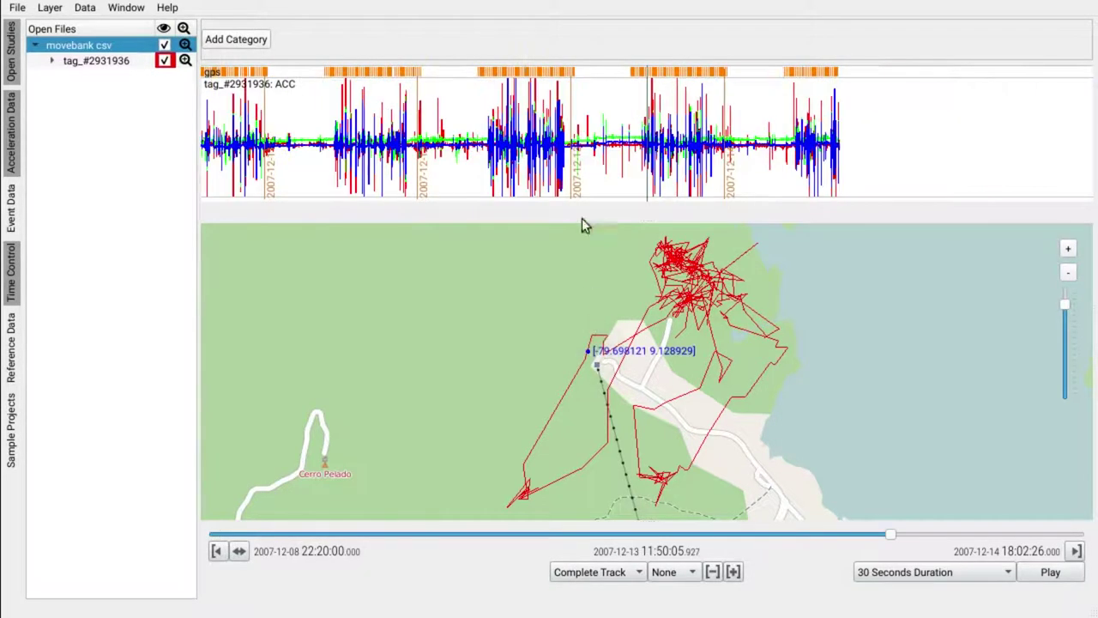
# Hide the acceleration X axis in the plot and show it again.
pyautogui.rightClick(605, 94)
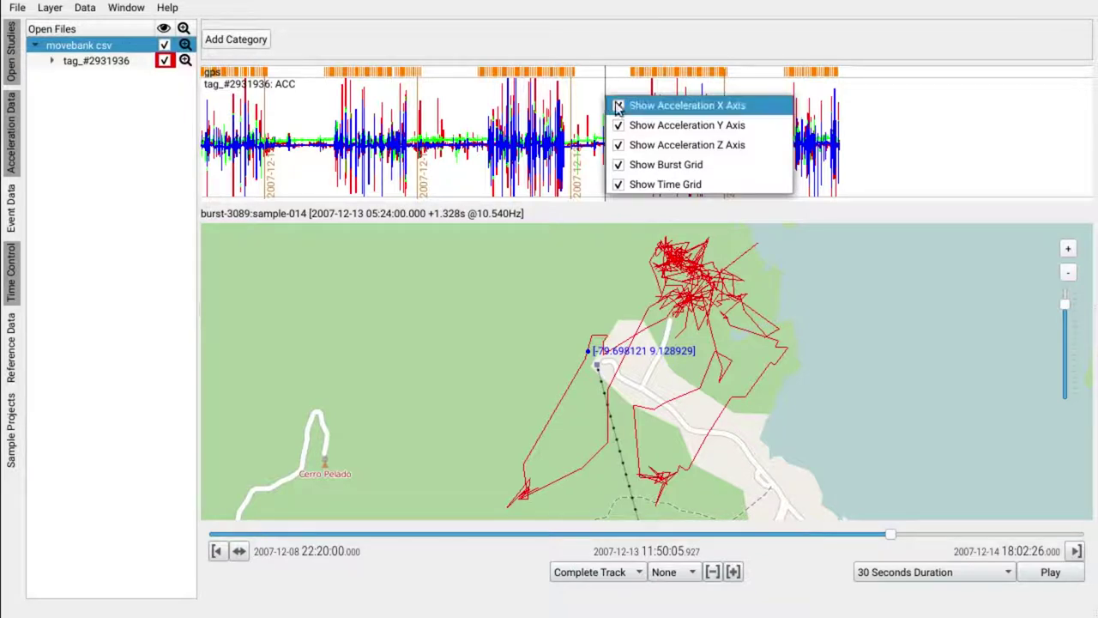
pyautogui.click(622, 108)
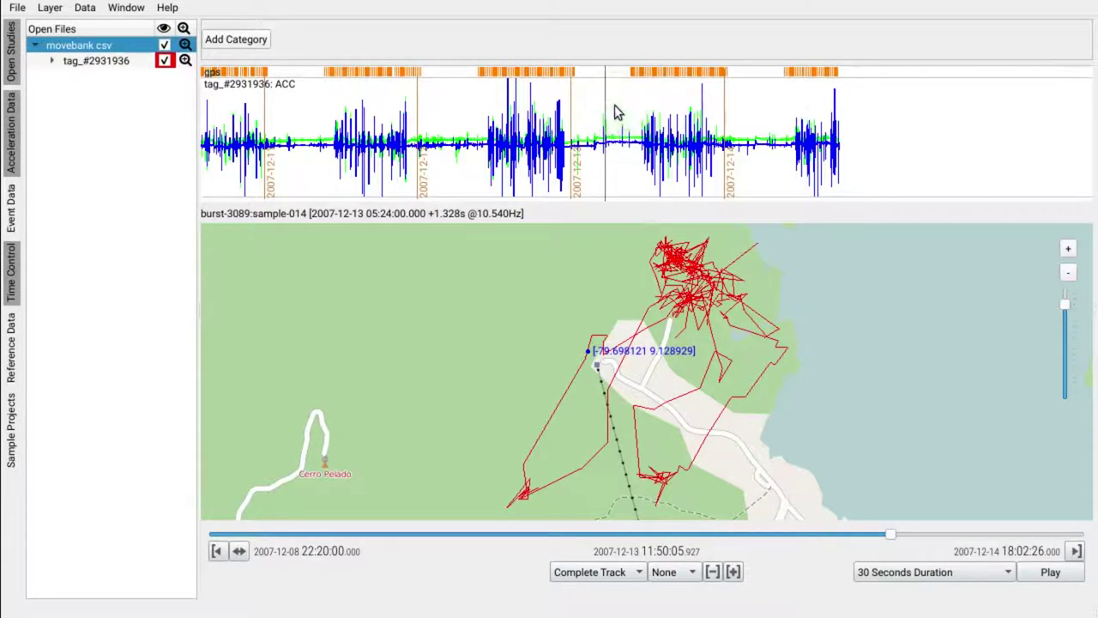
pyautogui.rightClick(616, 107)
pyautogui.click(629, 117)
# Hide the acceleration Y and Z axes so that only the X axis is plotted.
pyautogui.rightClick(629, 118)
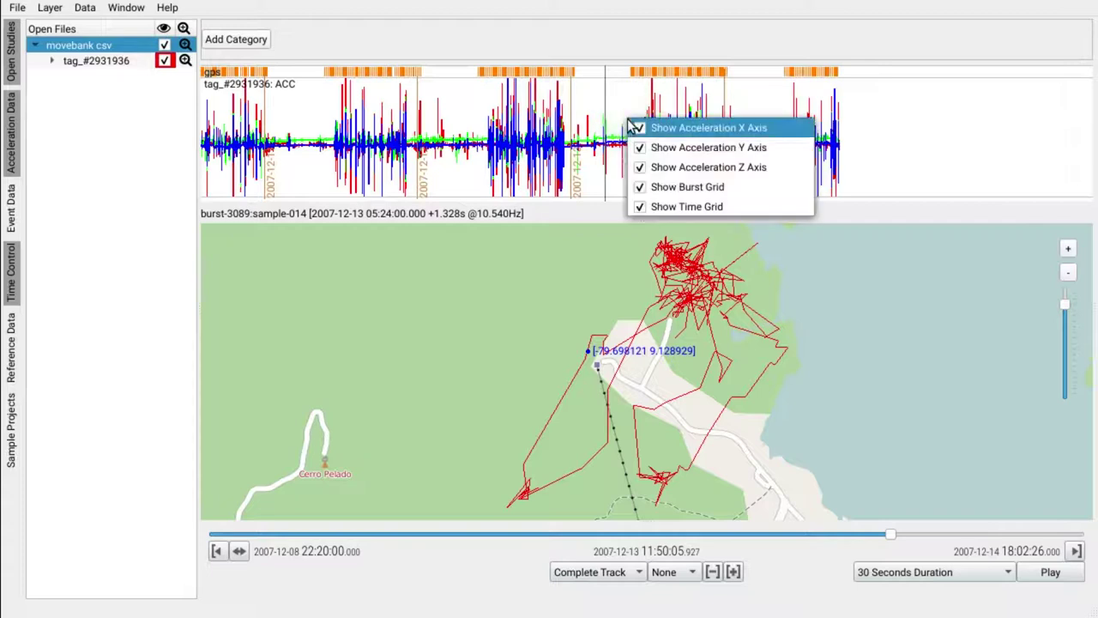
pyautogui.click(640, 148)
pyautogui.rightClick(629, 120)
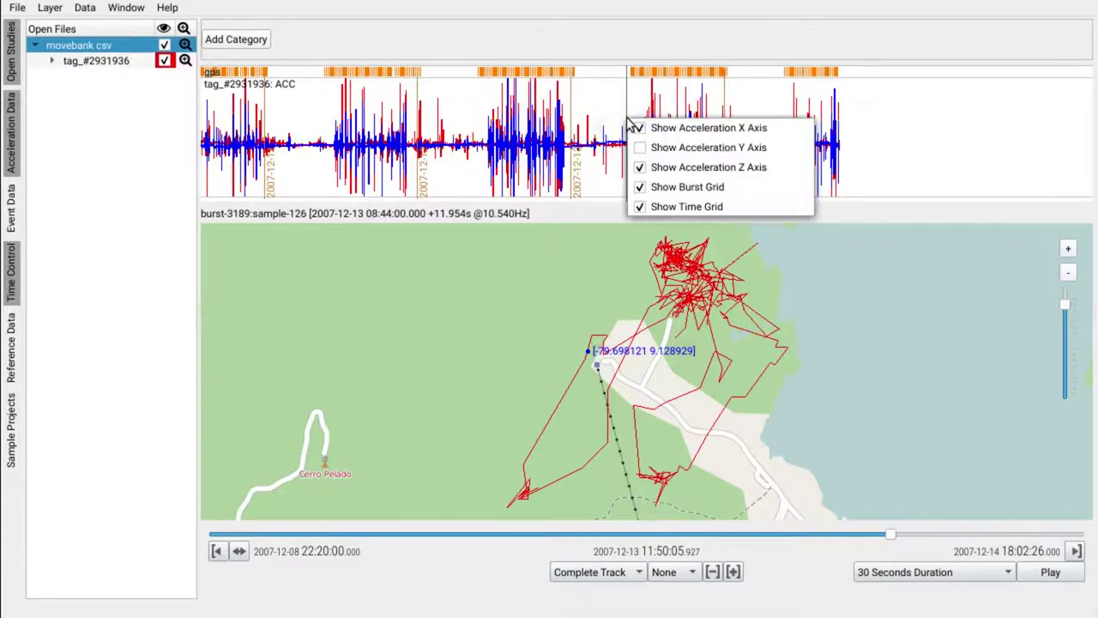
pyautogui.click(641, 168)
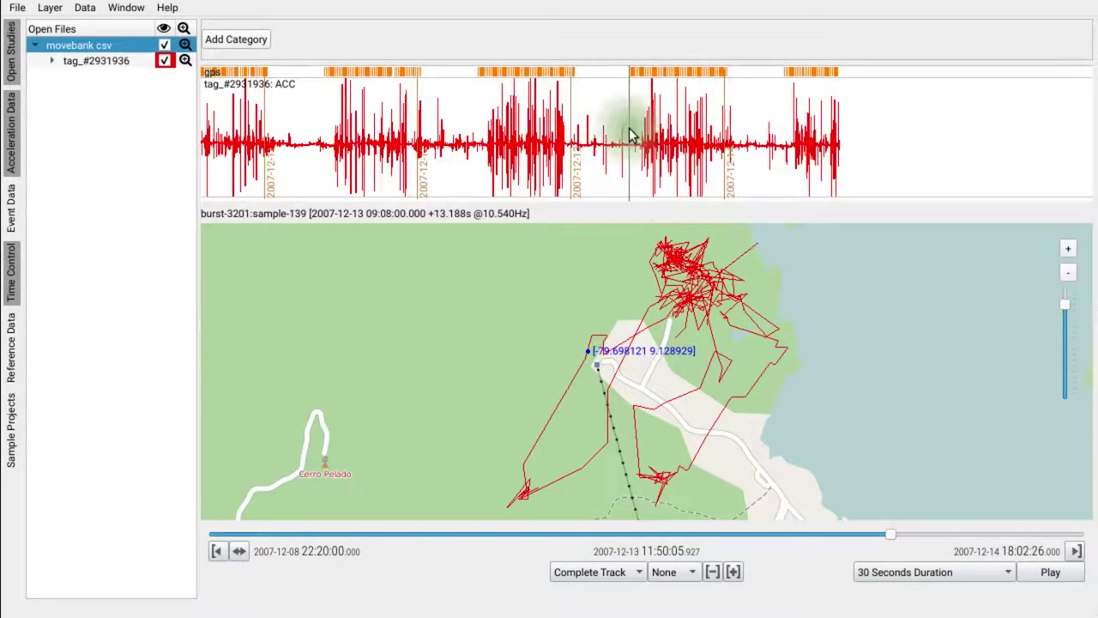
# Show the acceleration Z and Y axes in the plot again.
pyautogui.rightClick(633, 128)
pyautogui.click(642, 177)
pyautogui.rightClick(637, 133)
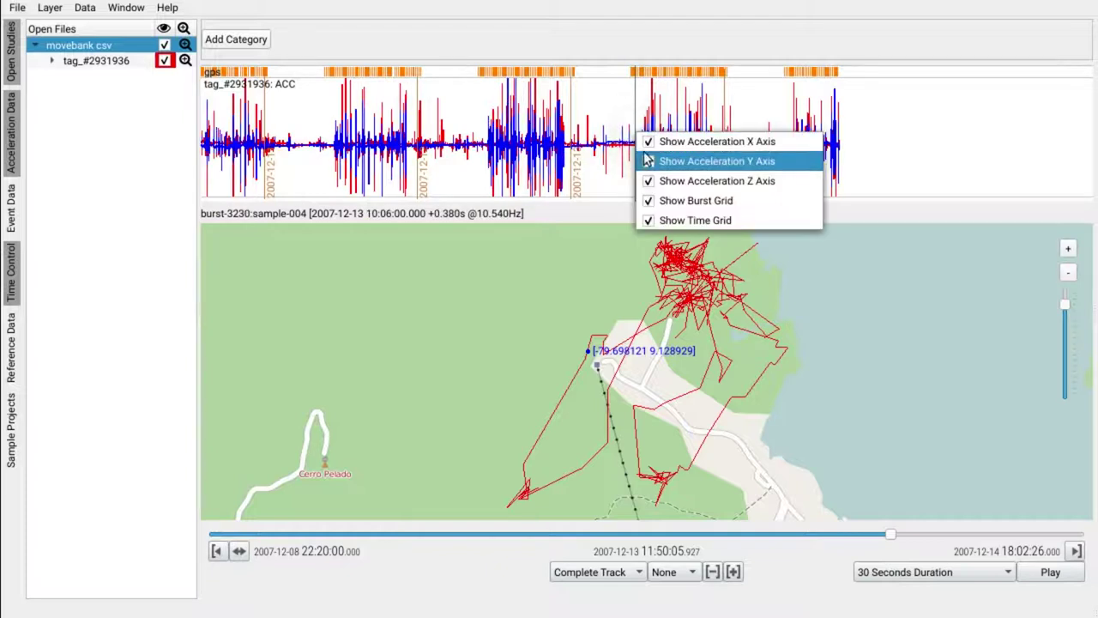
pyautogui.click(648, 163)
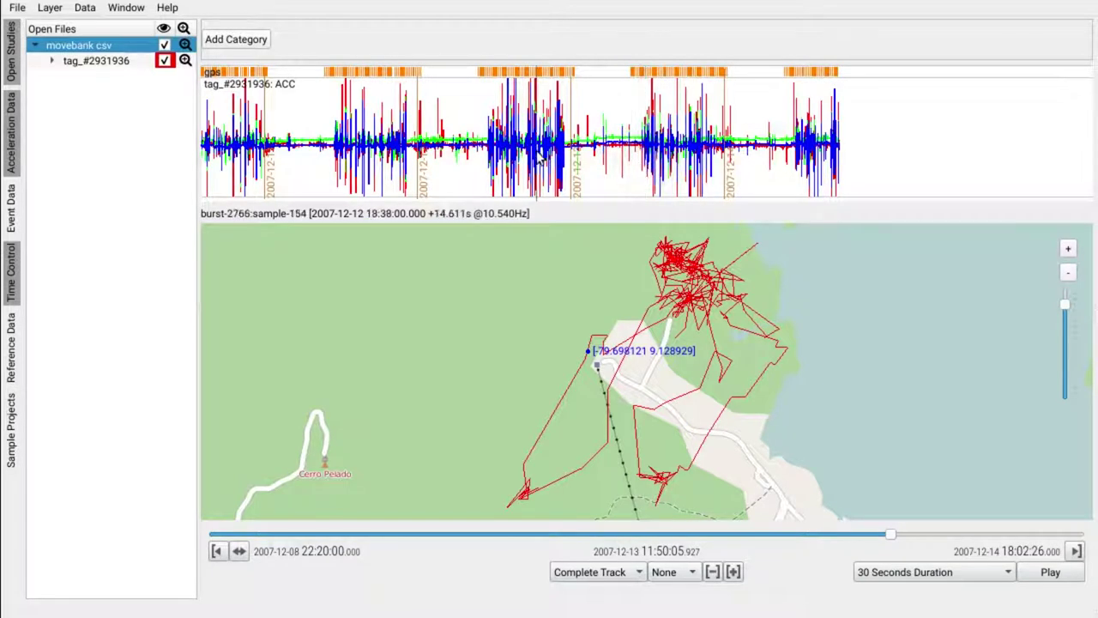
pyautogui.scroll(1, 494, 154)
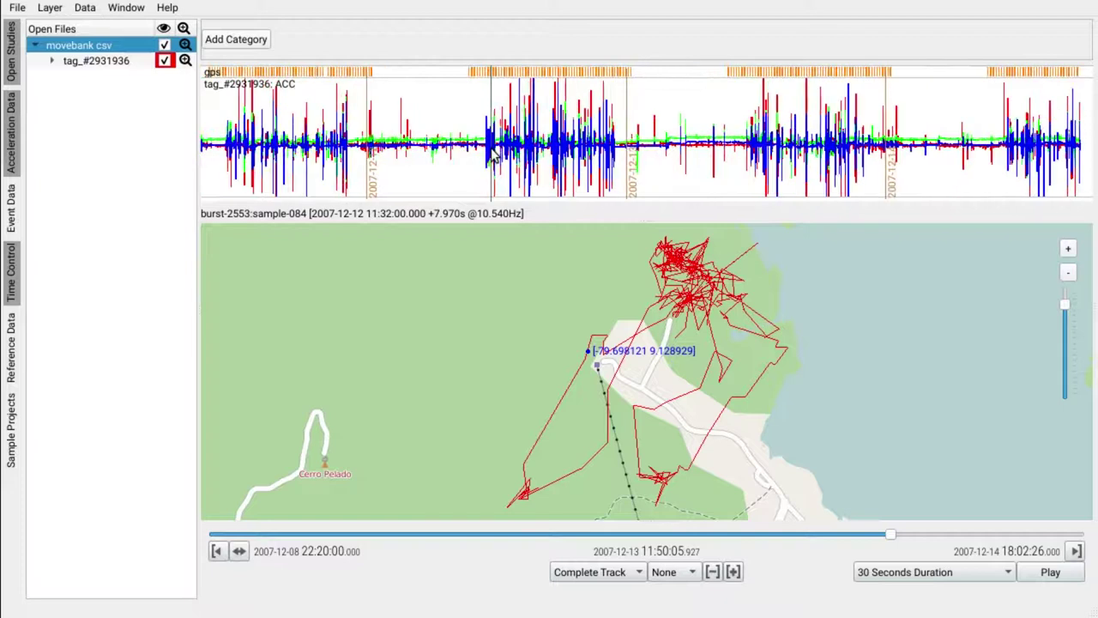
pyautogui.scroll(5, 494, 153)
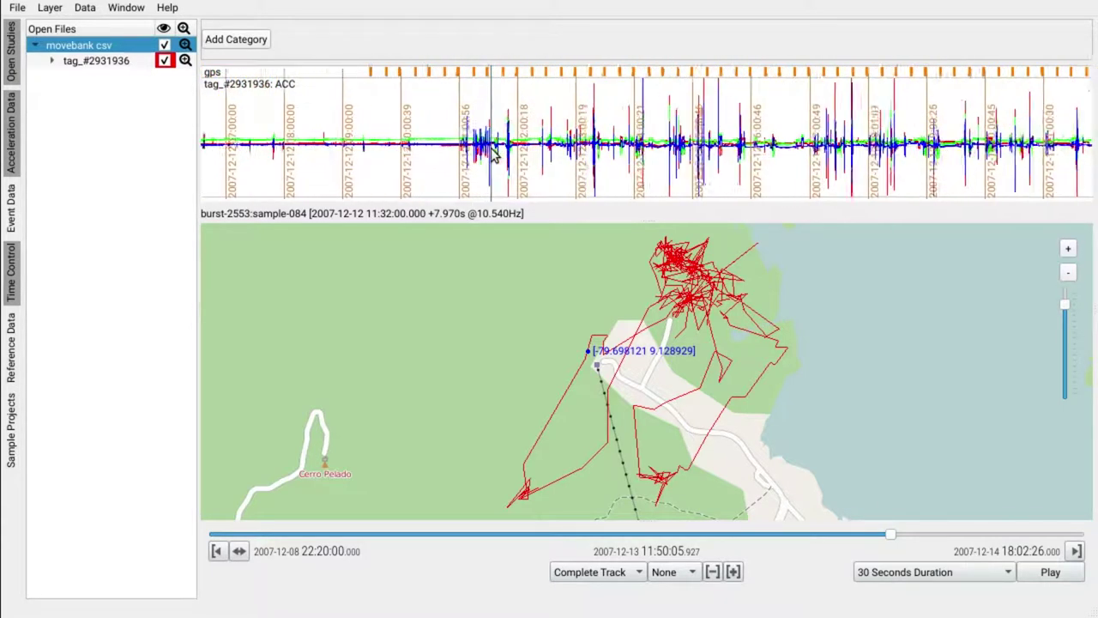
pyautogui.scroll(1, 494, 153)
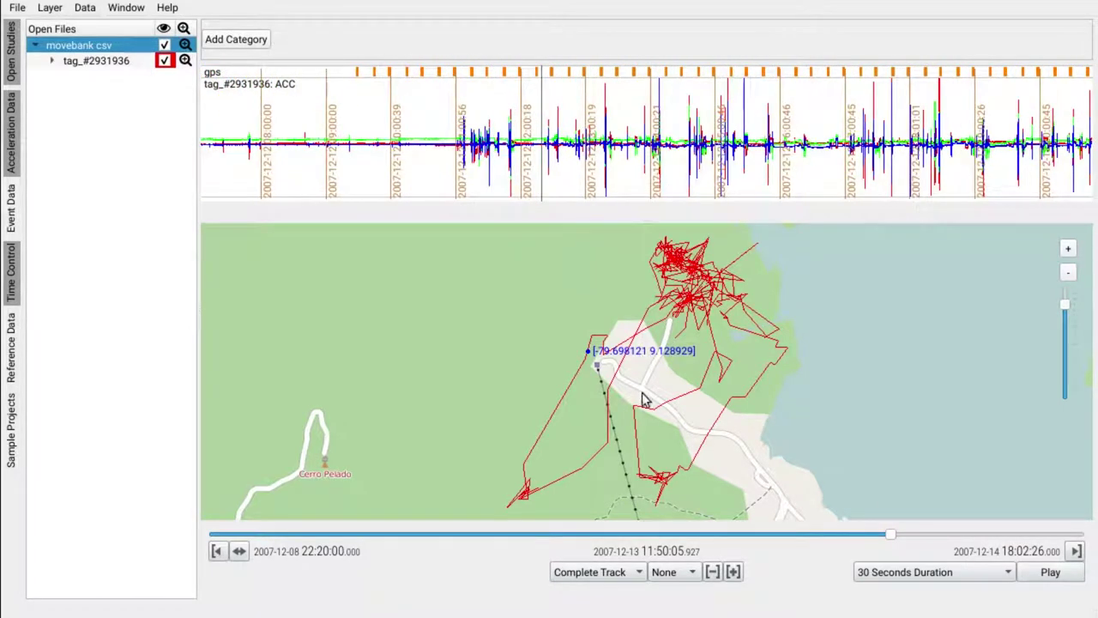
pyautogui.moveTo(891, 535); pyautogui.dragTo(788, 542)
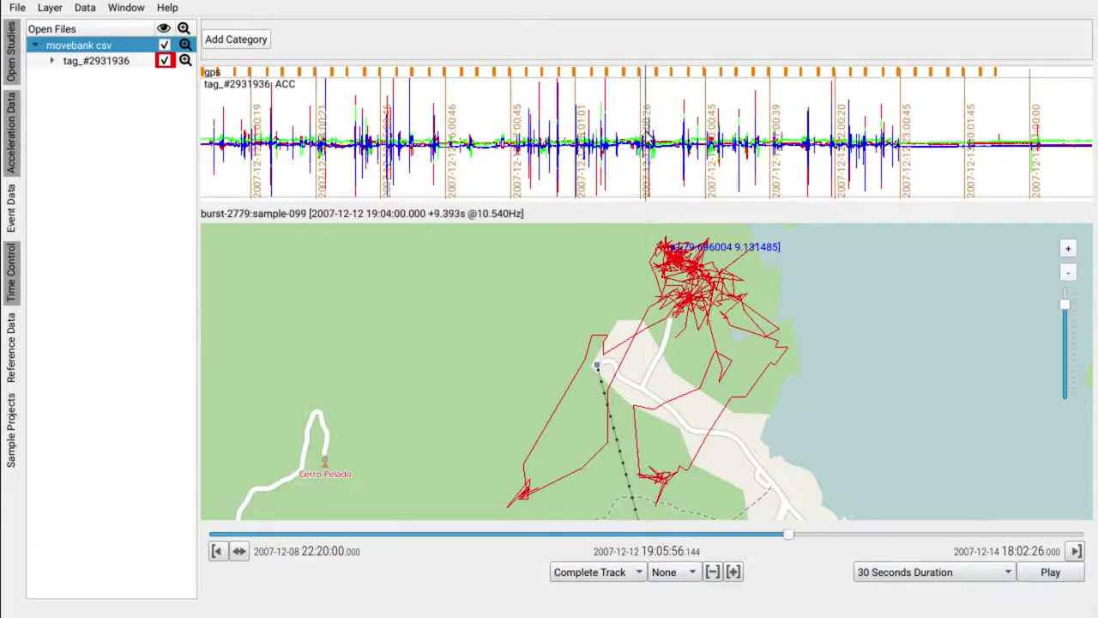
pyautogui.scroll(3, 652, 141)
pyautogui.scroll(5, 652, 140)
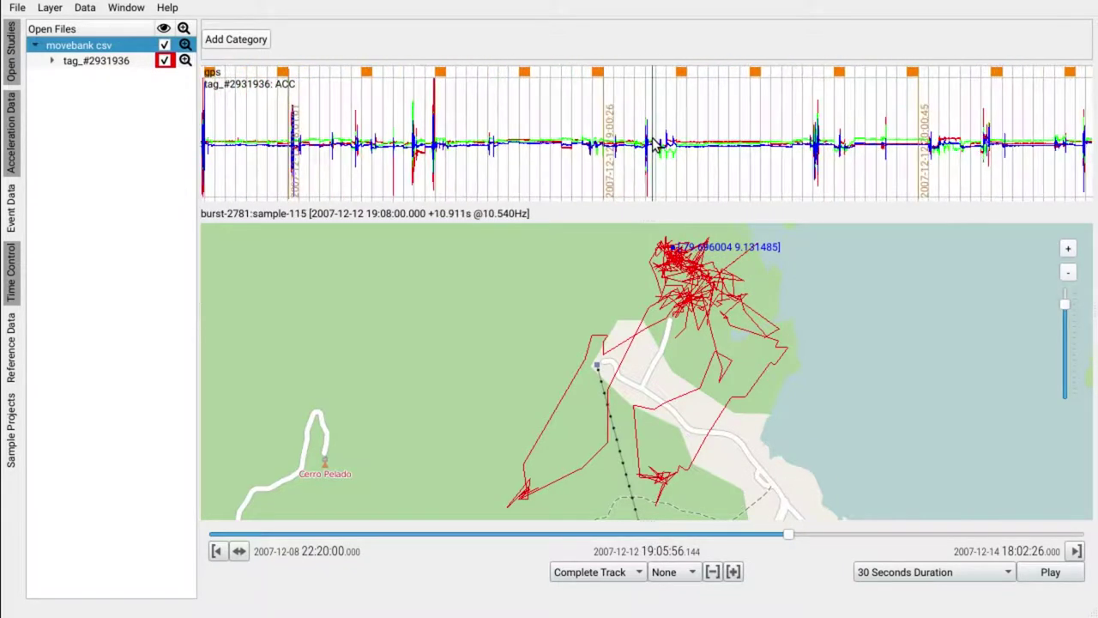
pyautogui.scroll(4, 652, 140)
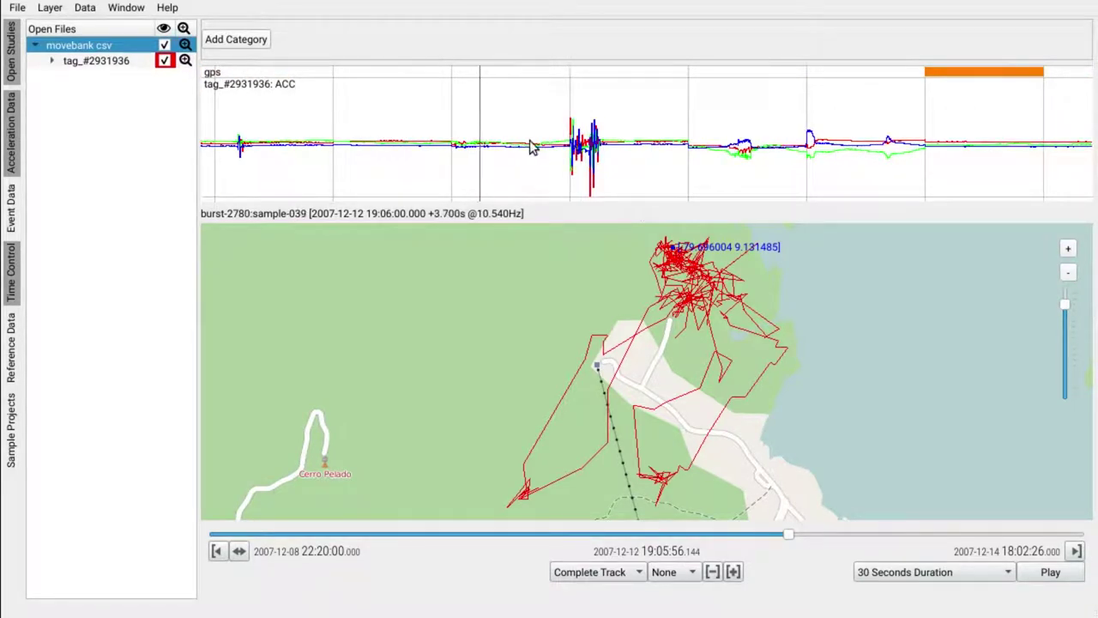
# Hide the burst grid around the GPS-marked burst in the acceleration plot and show it again.
pyautogui.moveTo(643, 134); pyautogui.dragTo(903, 137)
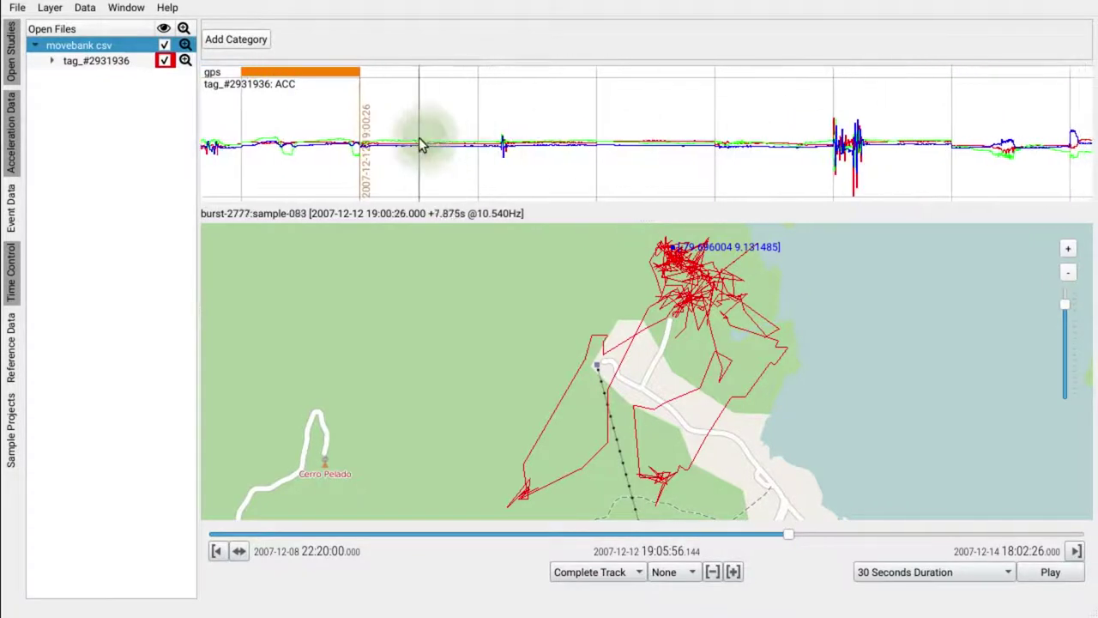
pyautogui.moveTo(314, 135); pyautogui.dragTo(508, 130)
pyautogui.rightClick(489, 113)
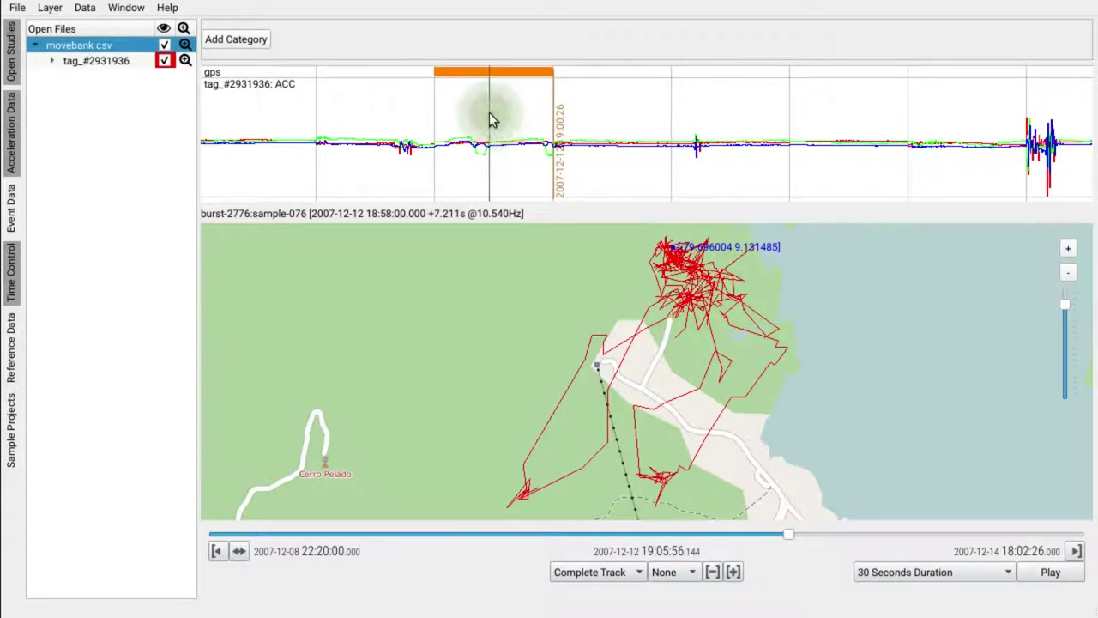
pyautogui.click(502, 182)
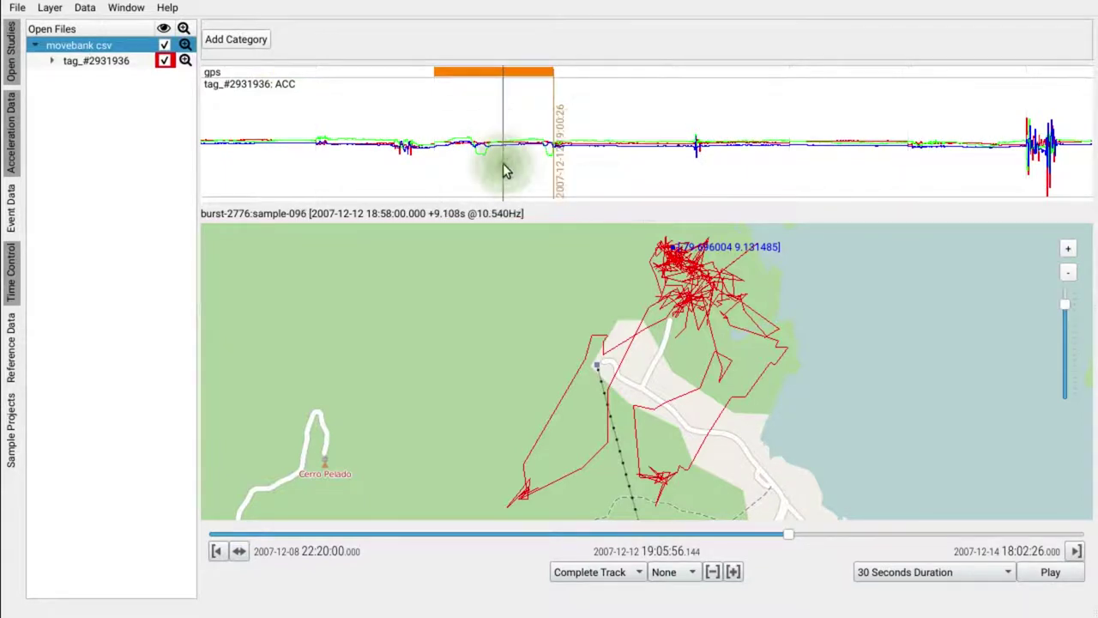
pyautogui.rightClick(504, 172)
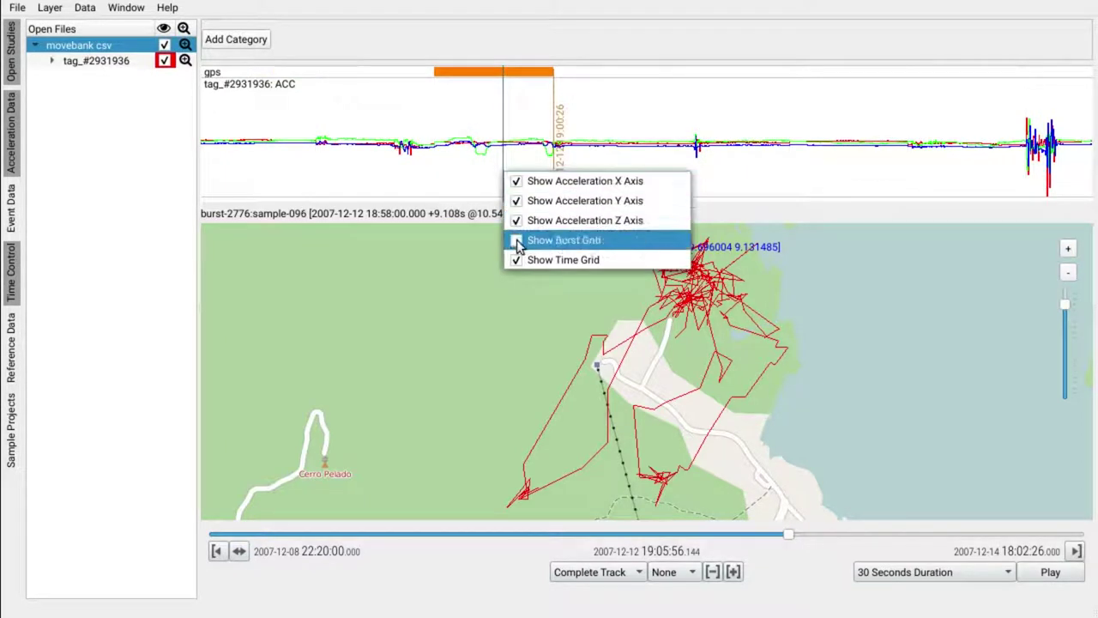
pyautogui.click(517, 239)
pyautogui.click(521, 176)
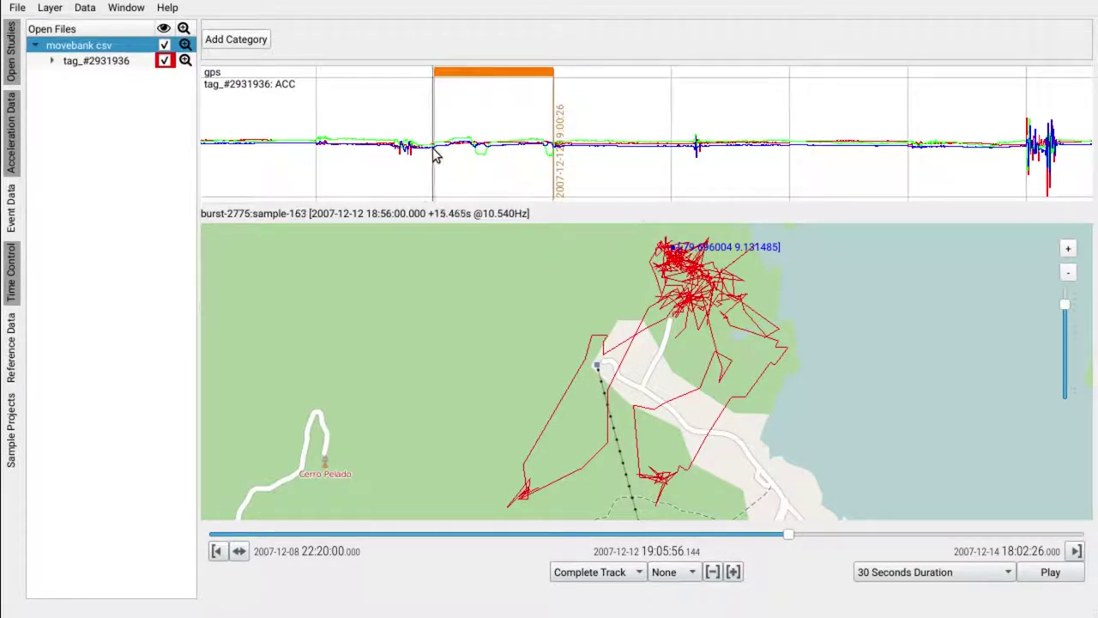
pyautogui.click(460, 74)
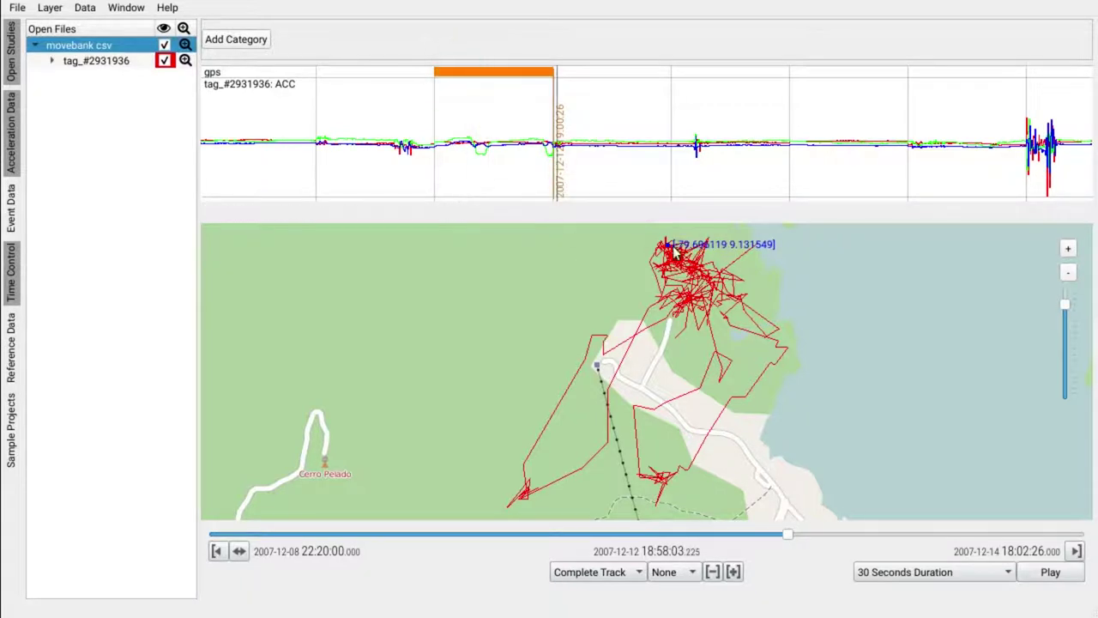
pyautogui.scroll(3, 674, 251)
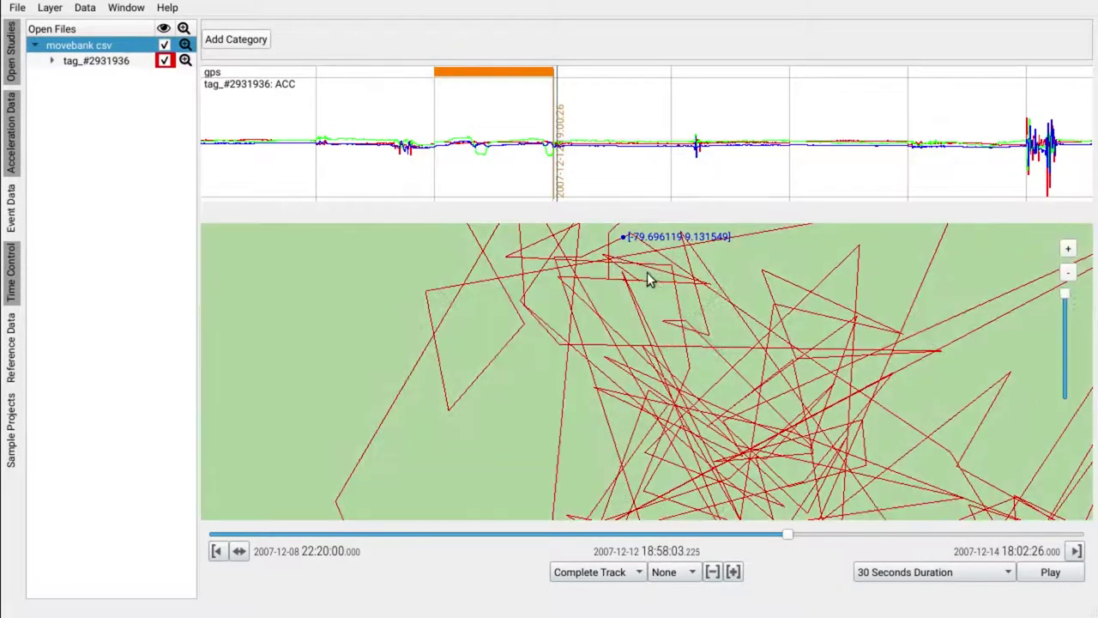
pyautogui.moveTo(649, 277); pyautogui.dragTo(715, 379)
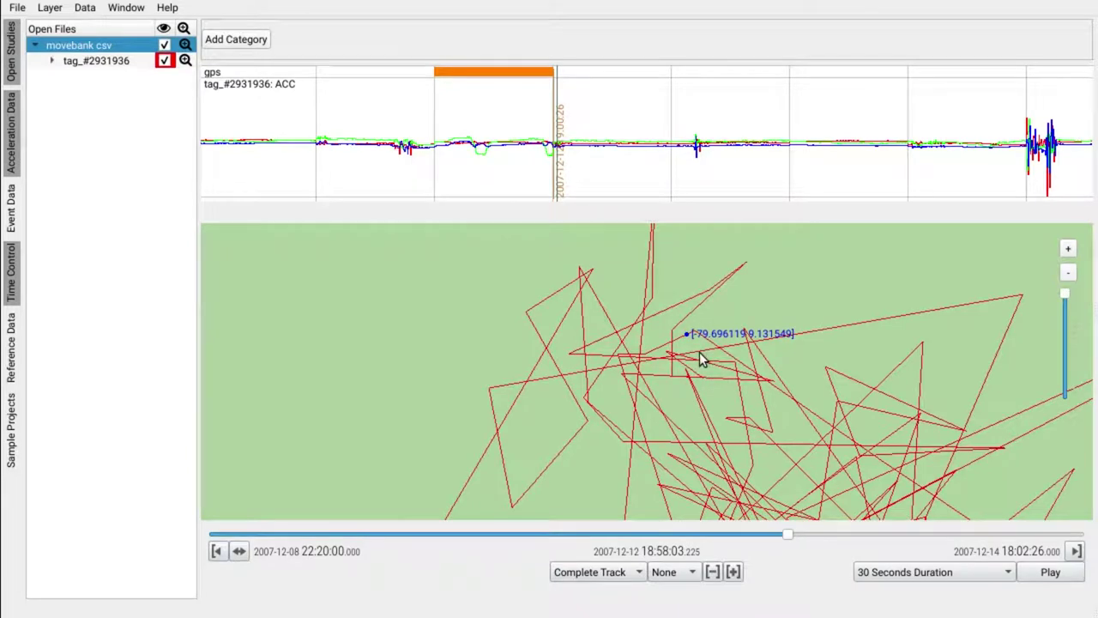
# Switch the map's base layer to Bing.
pyautogui.click(50, 8)
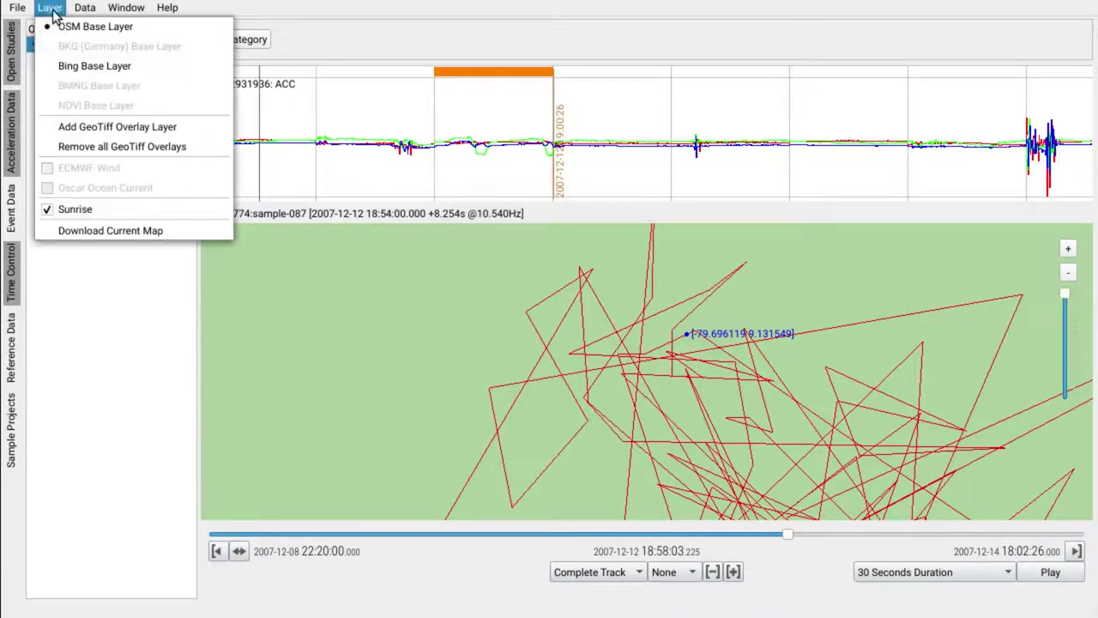
pyautogui.click(73, 71)
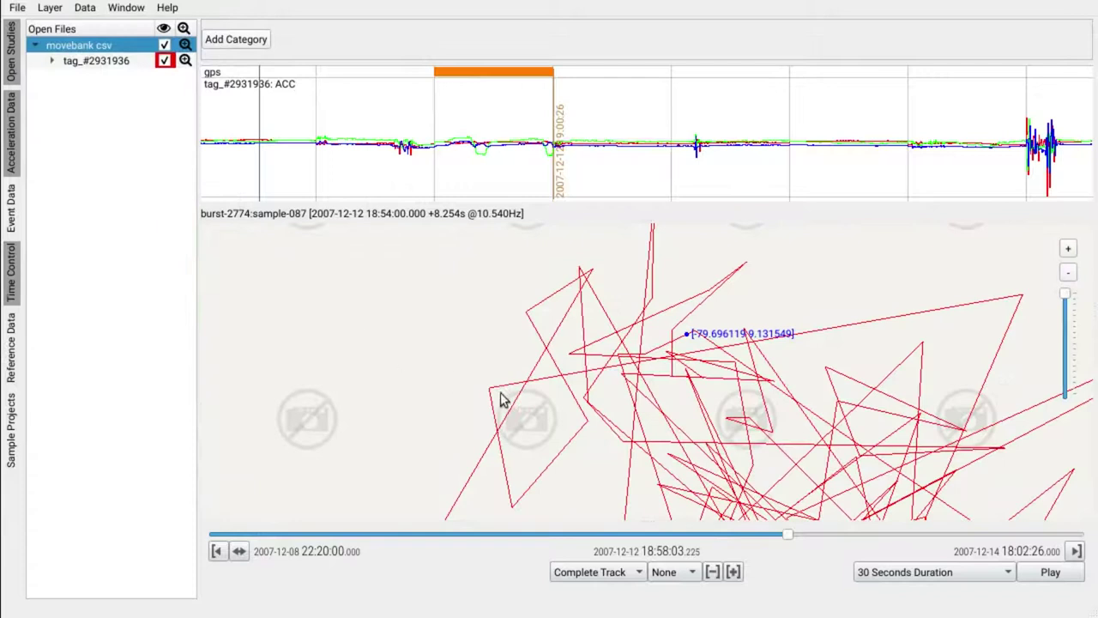
pyautogui.scroll(-1, 657, 404)
pyautogui.moveTo(715, 419); pyautogui.dragTo(754, 353)
pyautogui.moveTo(863, 166); pyautogui.dragTo(552, 154)
pyautogui.click(605, 154)
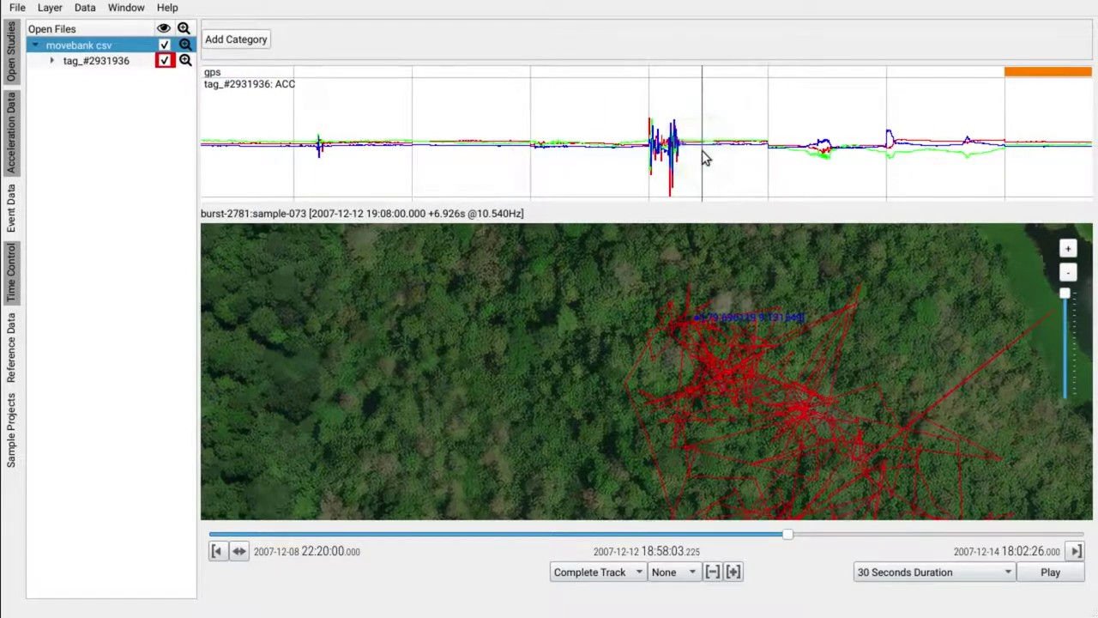
pyautogui.scroll(-5, 704, 155)
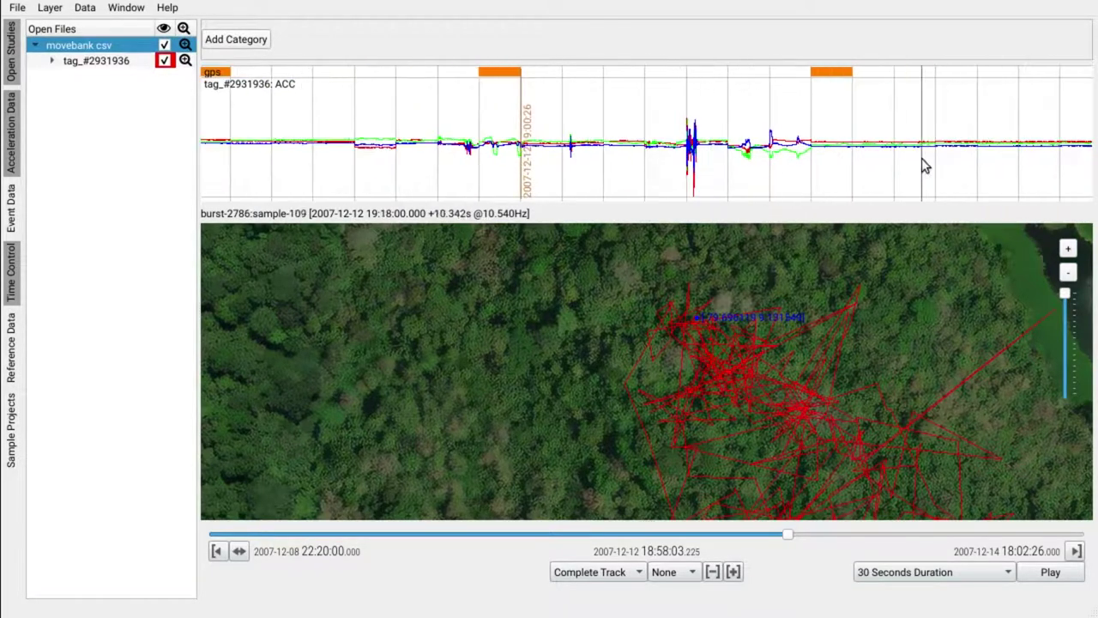
pyautogui.moveTo(925, 166); pyautogui.dragTo(343, 152)
pyautogui.scroll(3, 811, 154)
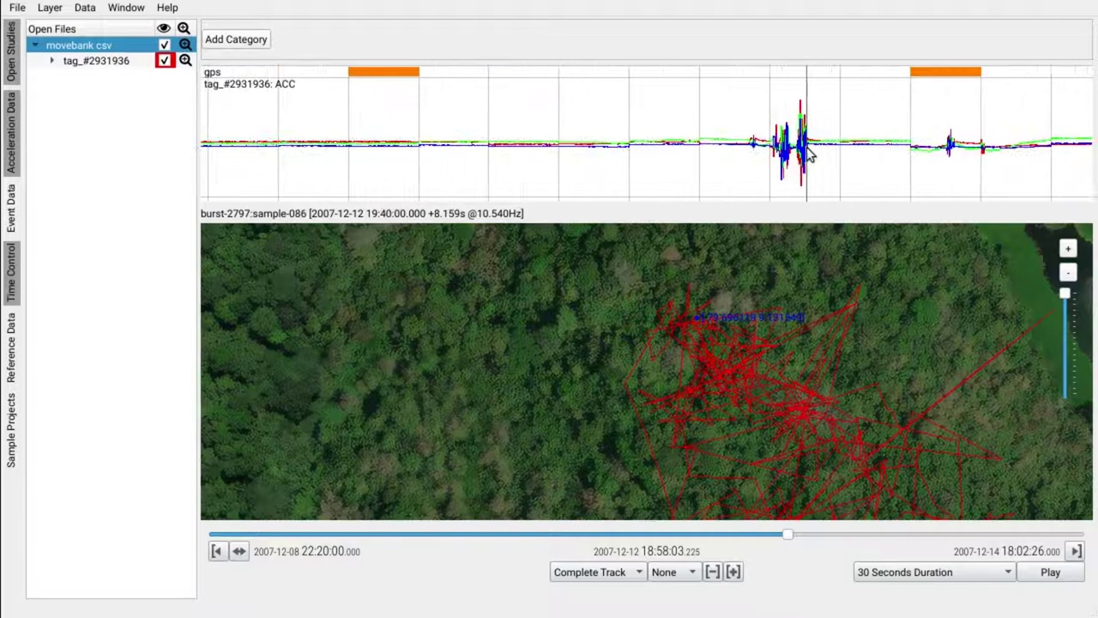
pyautogui.click(799, 150)
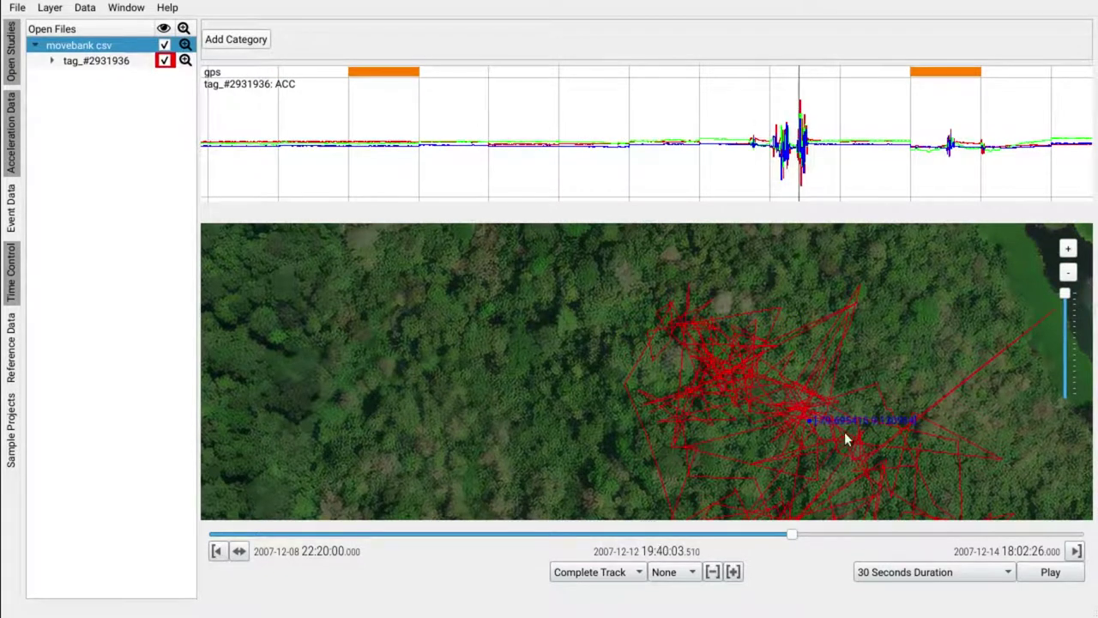
# Examine the burst's position on the satellite map and the GPS-marked bursts around it in the acceleration plot.
pyautogui.scroll(2, 815, 422)
pyautogui.moveTo(814, 420); pyautogui.dragTo(765, 362)
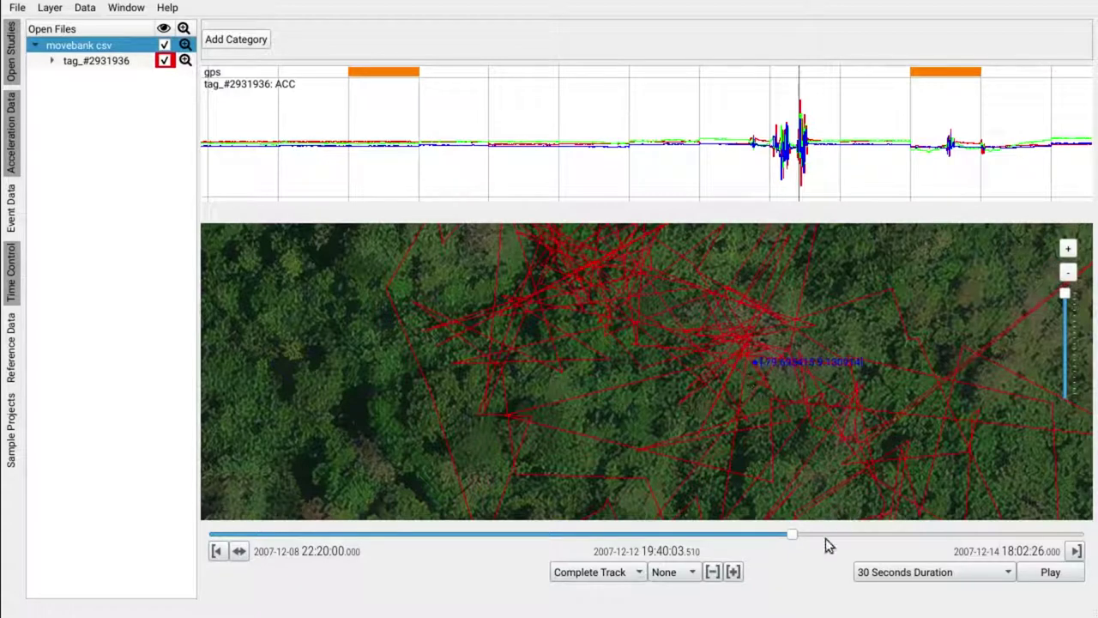
pyautogui.moveTo(777, 141); pyautogui.dragTo(642, 176)
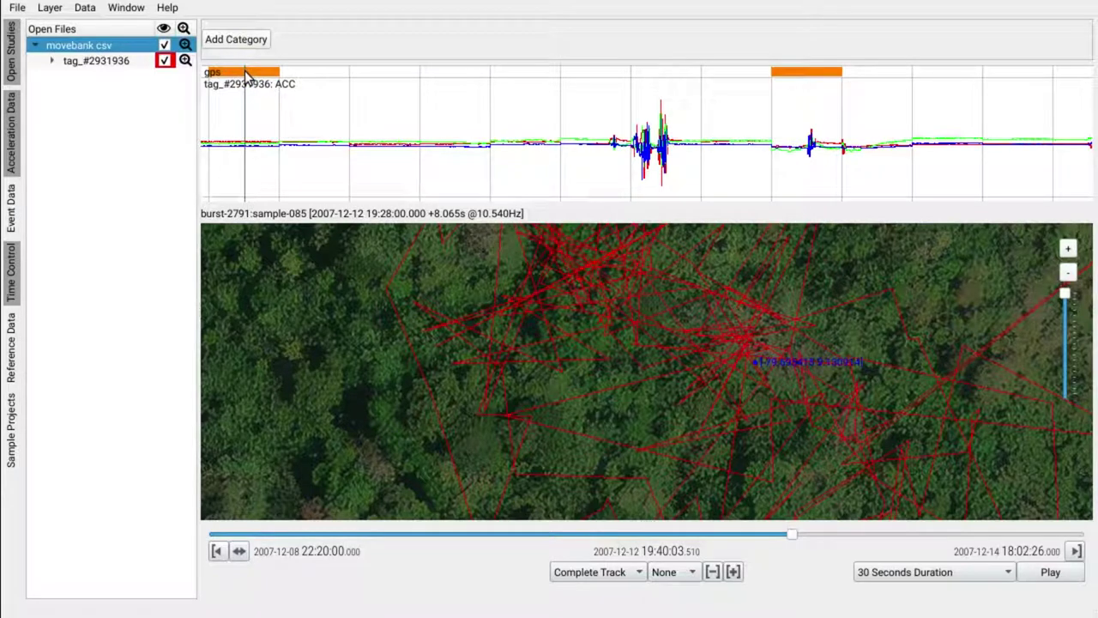
pyautogui.moveTo(851, 163); pyautogui.dragTo(745, 163)
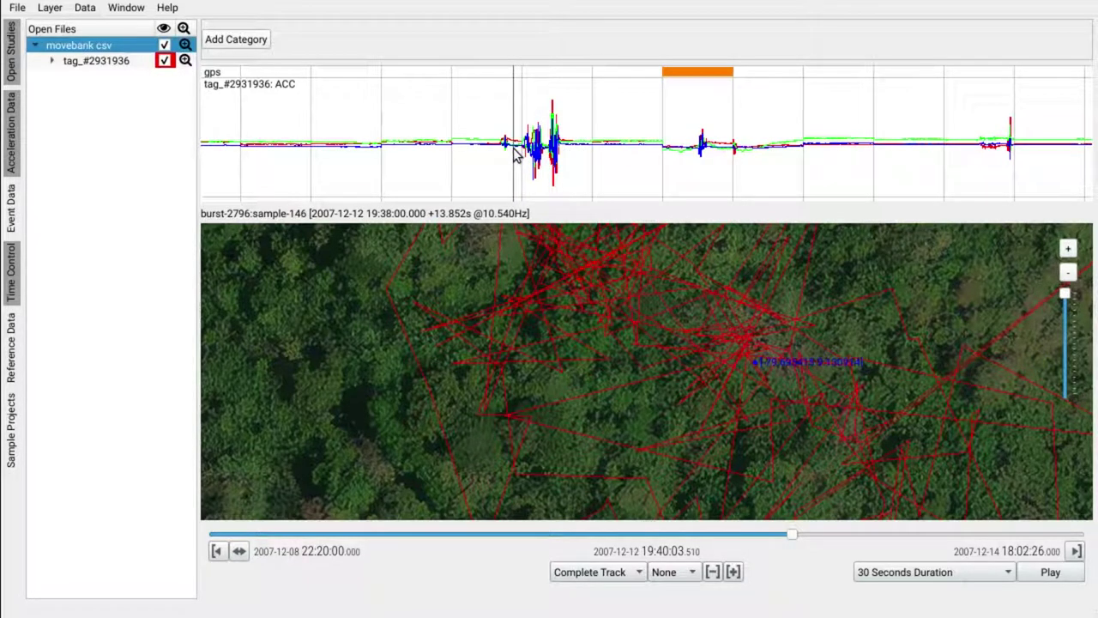
pyautogui.click(238, 83)
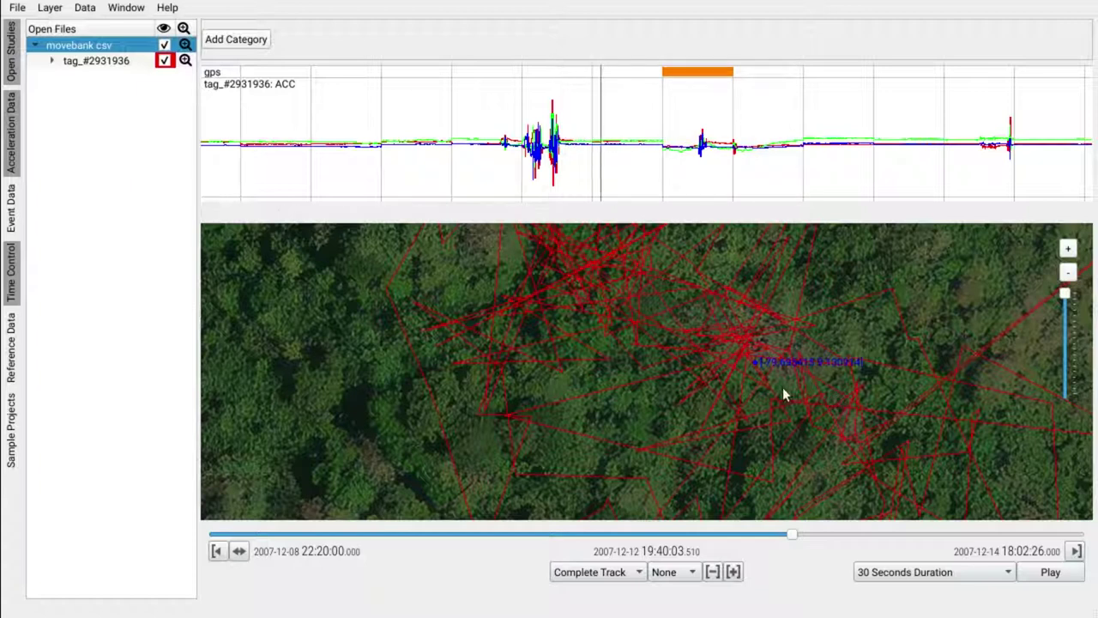
pyautogui.scroll(-5, 783, 387)
pyautogui.moveTo(780, 390); pyautogui.dragTo(717, 257)
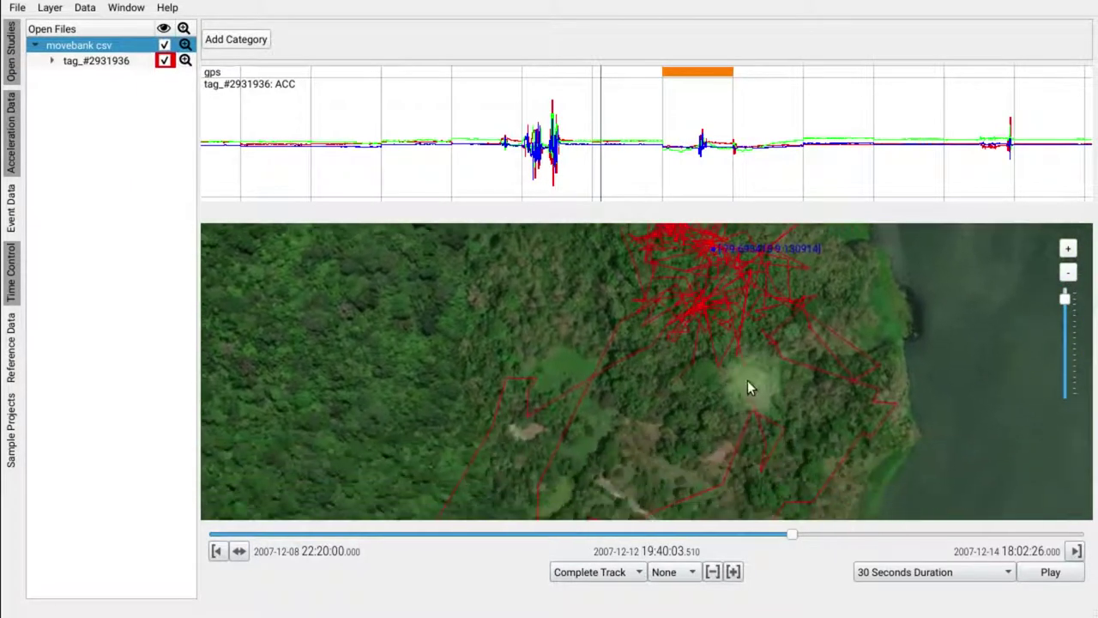
pyautogui.moveTo(747, 382); pyautogui.dragTo(739, 319)
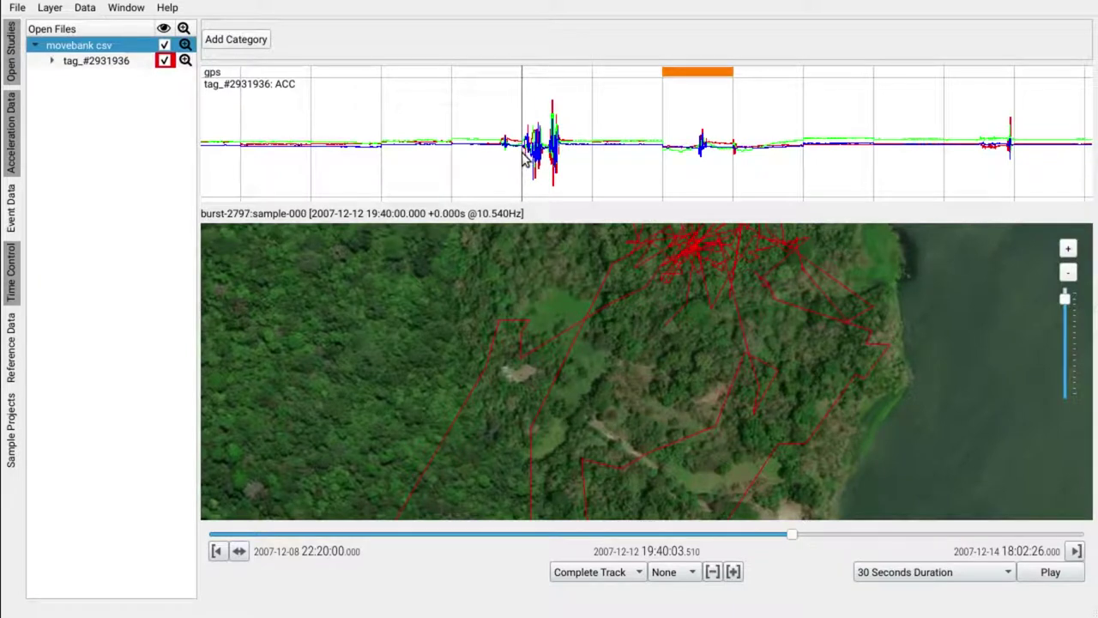
pyautogui.moveTo(522, 152); pyautogui.dragTo(734, 153)
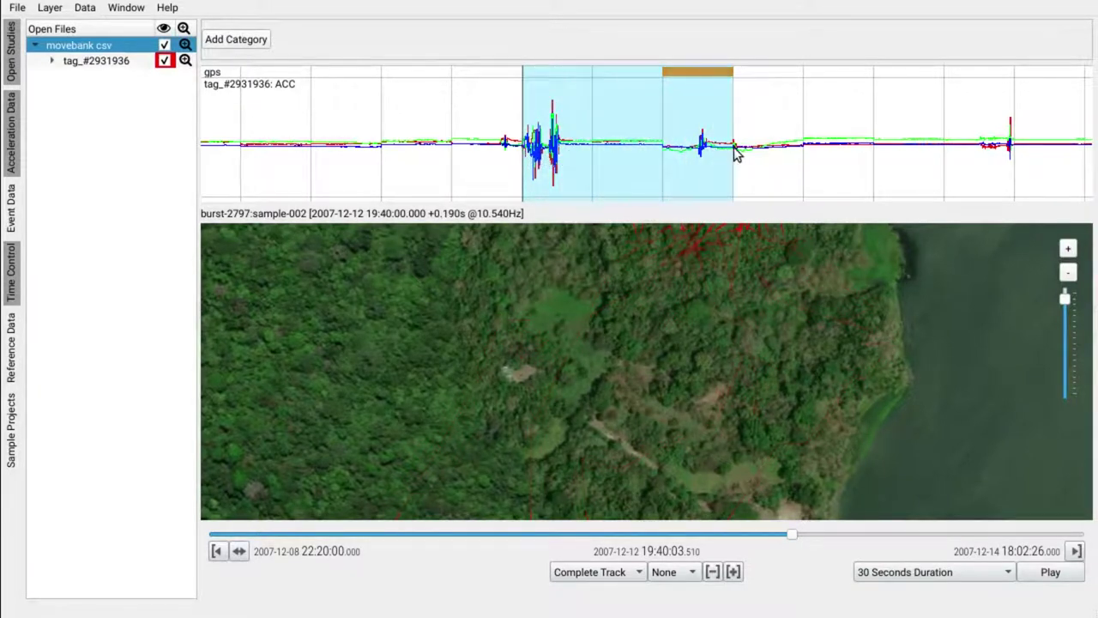
# Examine the selected period's highlighted track segment on the satellite map and its activity peaks in the acceleration plot.
pyautogui.moveTo(754, 255); pyautogui.dragTo(671, 390)
pyautogui.scroll(1, 644, 343)
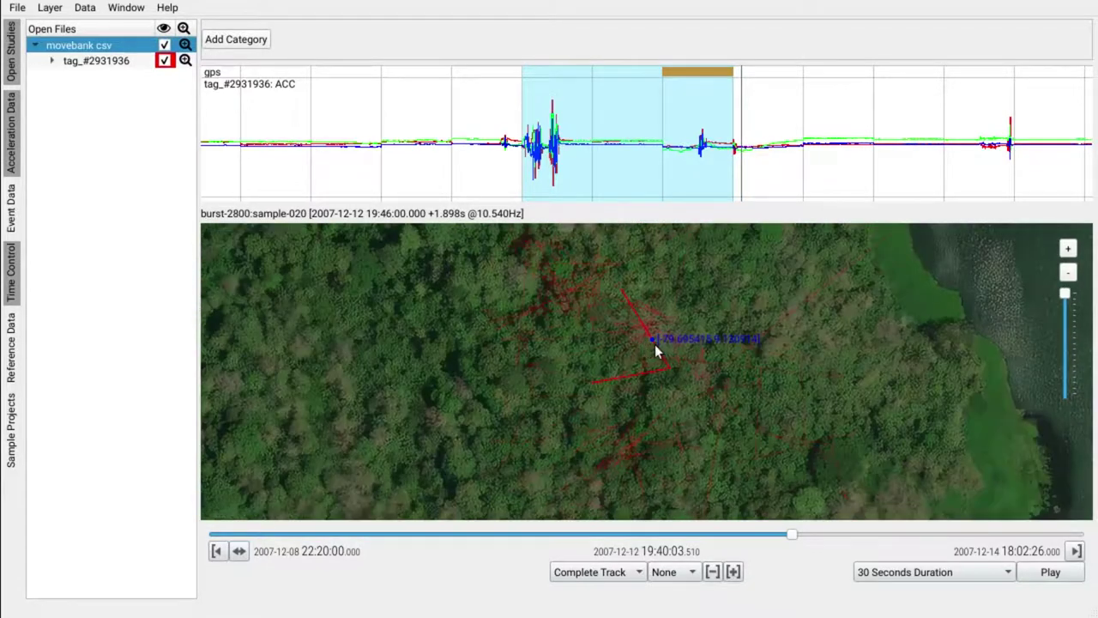
pyautogui.scroll(1, 650, 354)
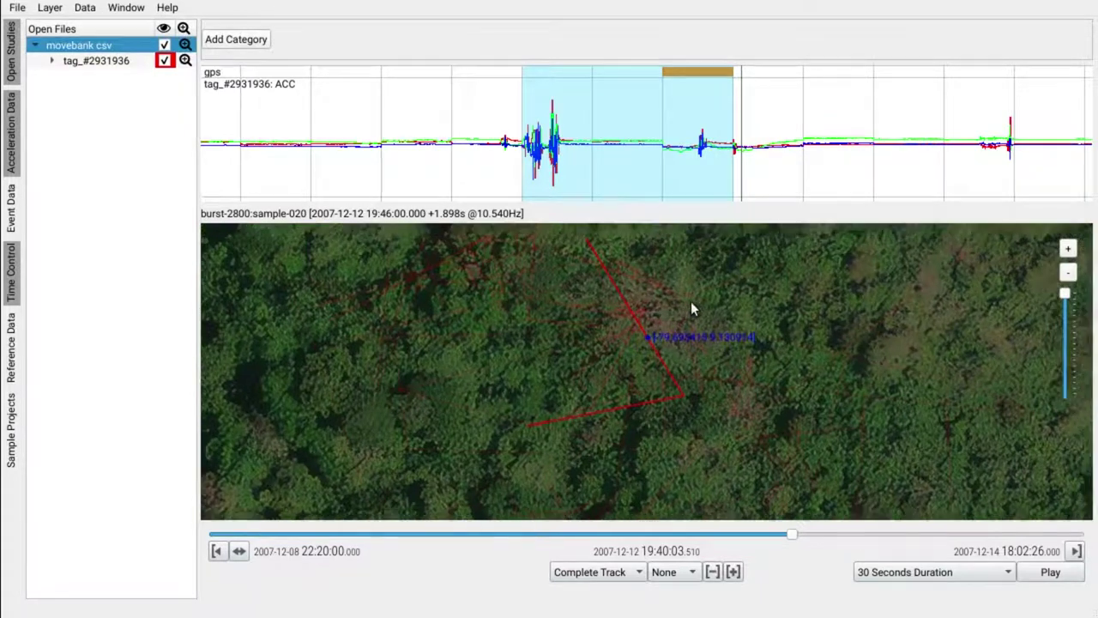
pyautogui.moveTo(691, 301); pyautogui.dragTo(641, 322)
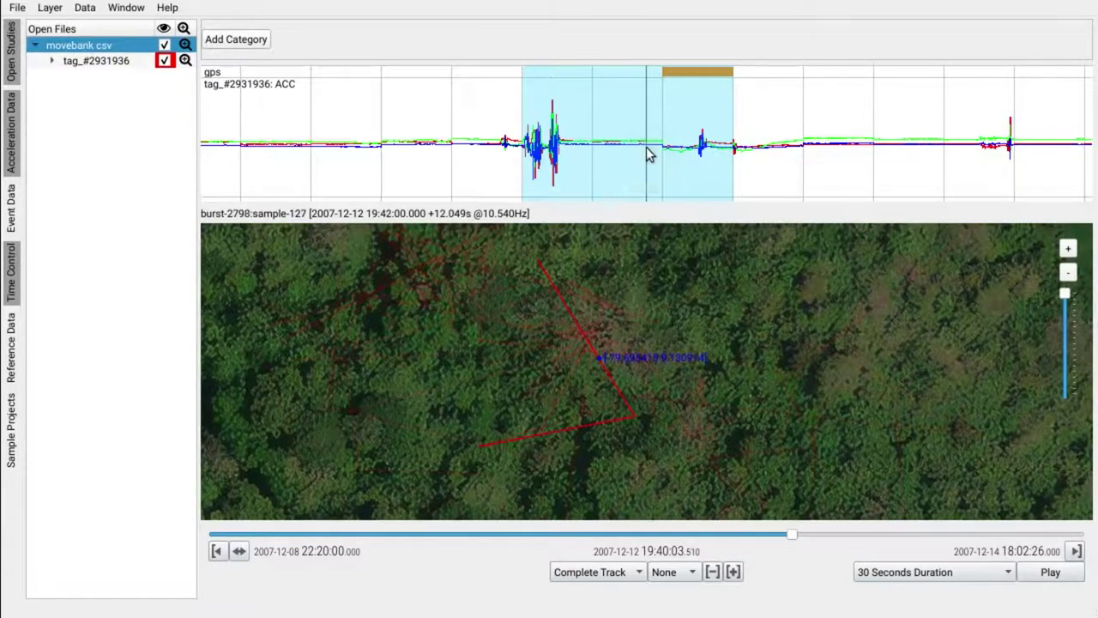
pyautogui.scroll(2, 548, 147)
pyautogui.scroll(2, 547, 148)
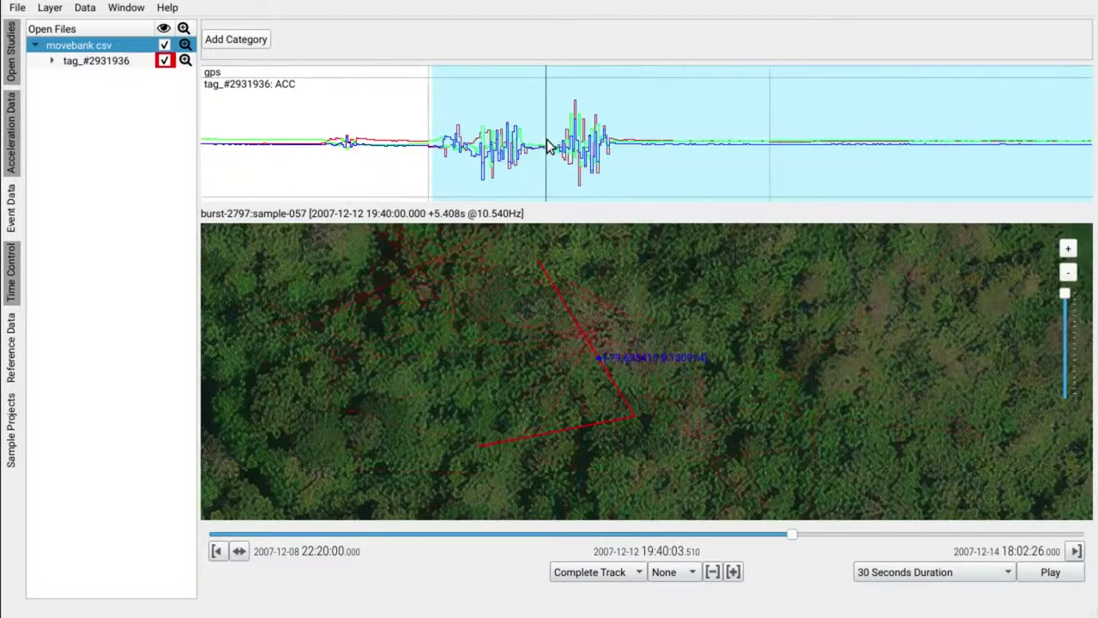
# Add the burst at 19:52:00 and the range around the 20:00:45 GPS-marked burst to the acceleration selection.
pyautogui.scroll(-5, 548, 148)
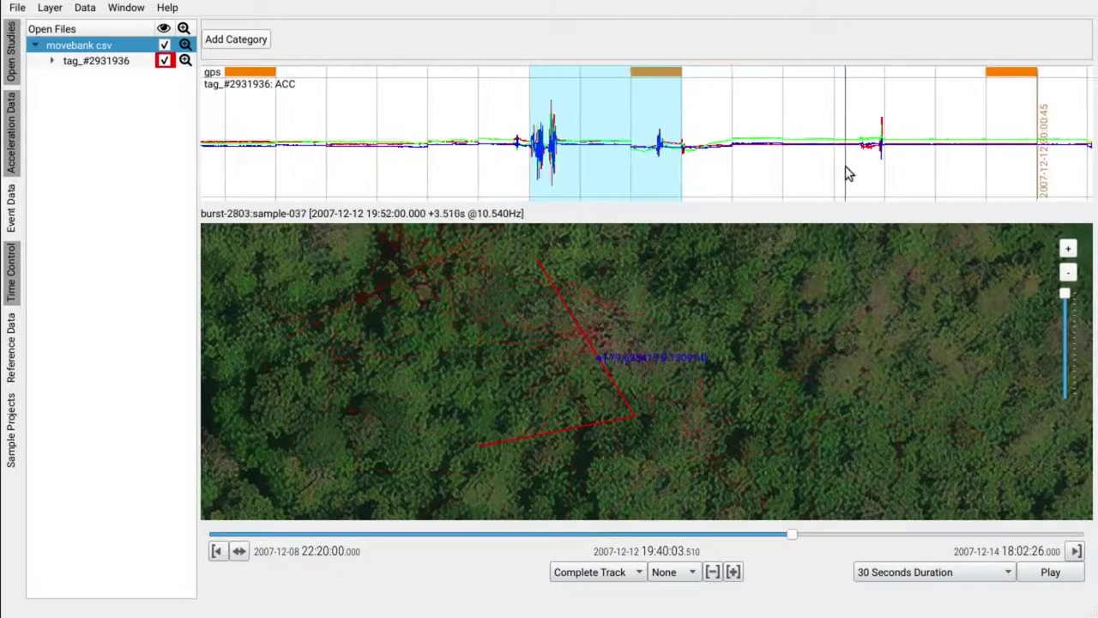
pyautogui.click(845, 158)
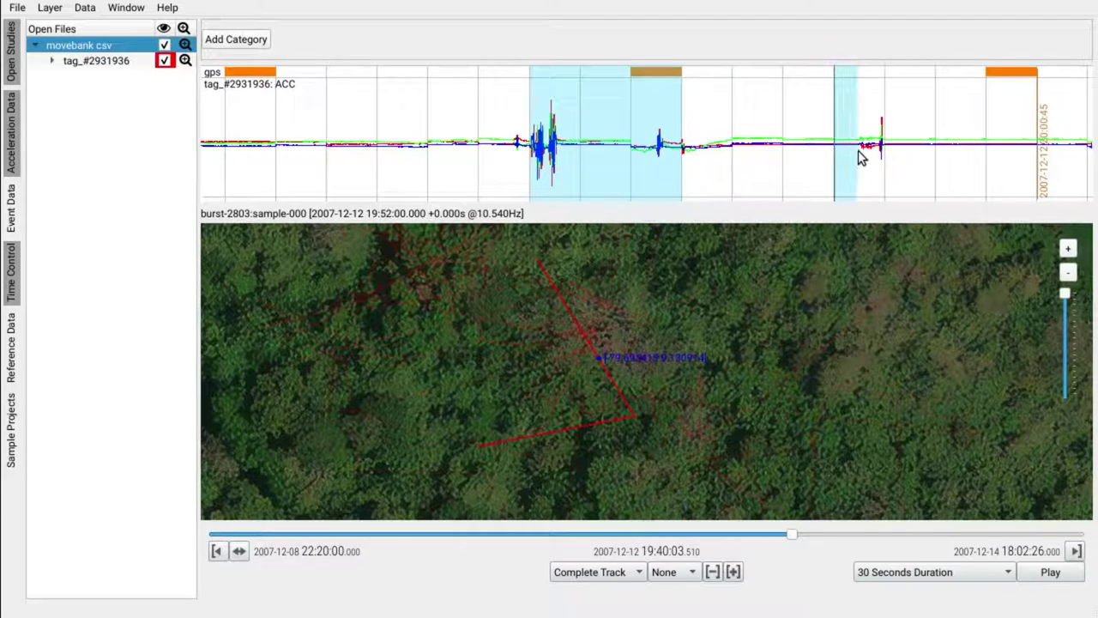
pyautogui.moveTo(861, 157); pyautogui.dragTo(888, 153)
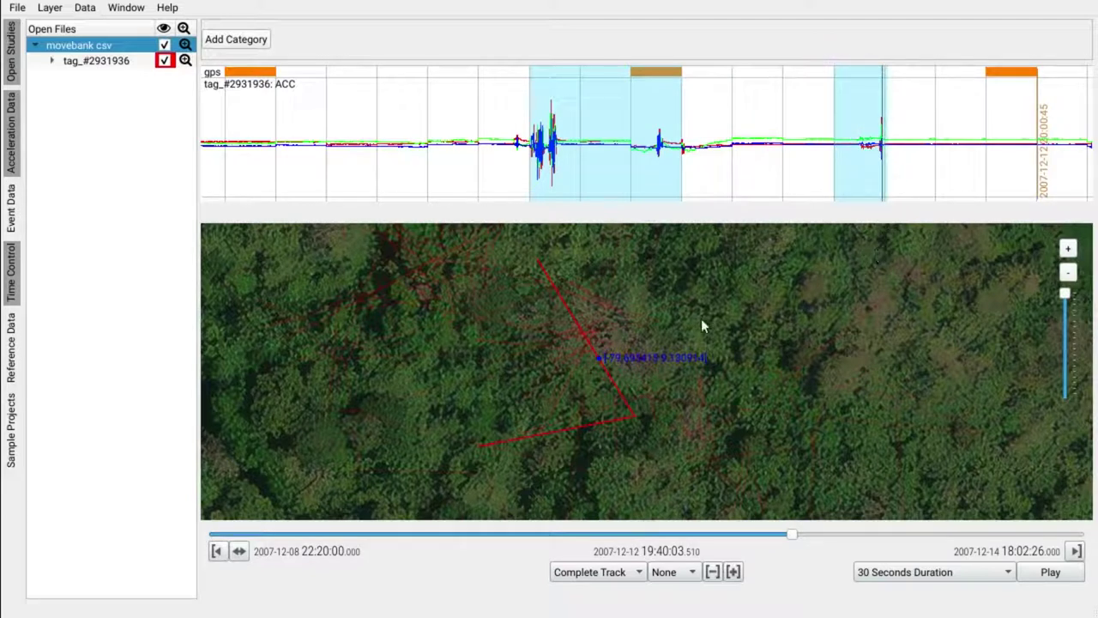
pyautogui.moveTo(947, 155); pyautogui.dragTo(1064, 162)
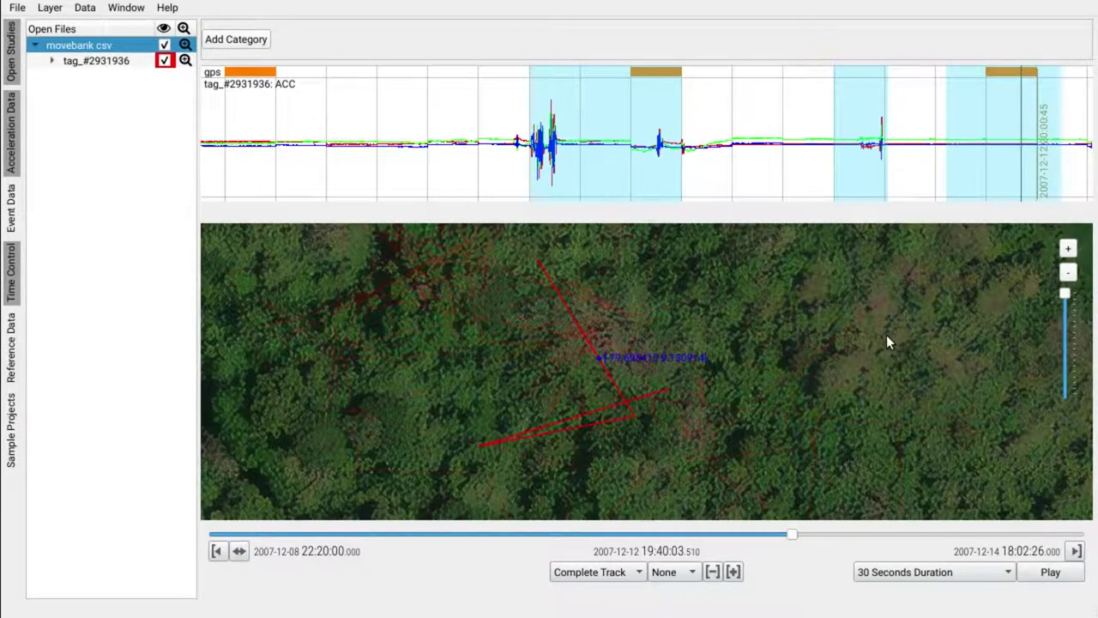
pyautogui.moveTo(935, 161); pyautogui.dragTo(766, 154)
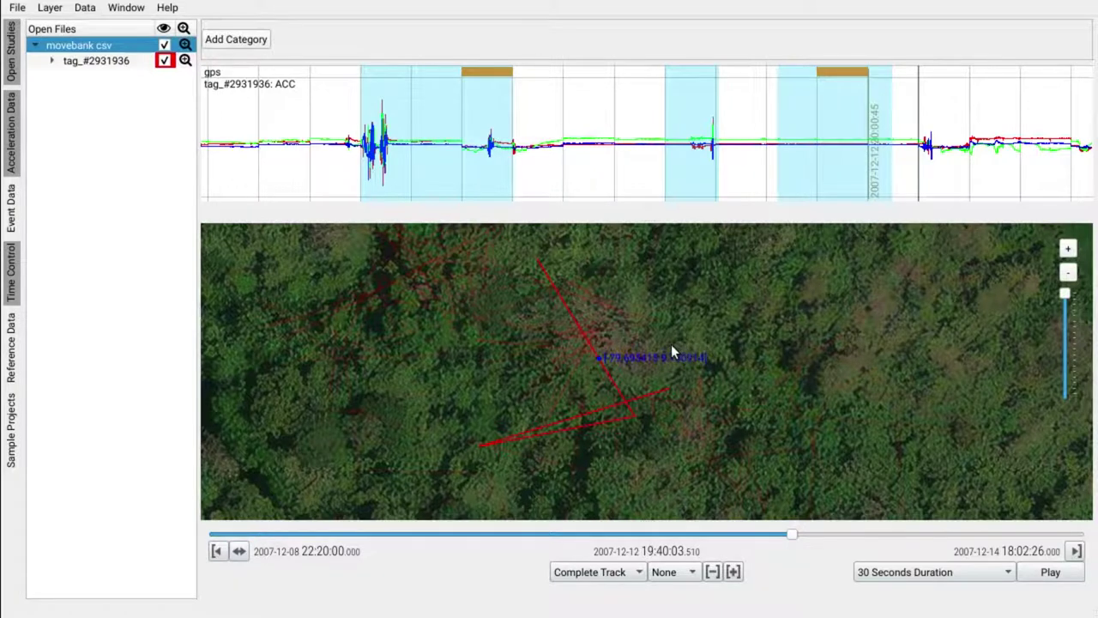
# Select the densest track cluster by area on the map and examine the matching highlighted periods in the acceleration plot.
pyautogui.scroll(-1, 671, 344)
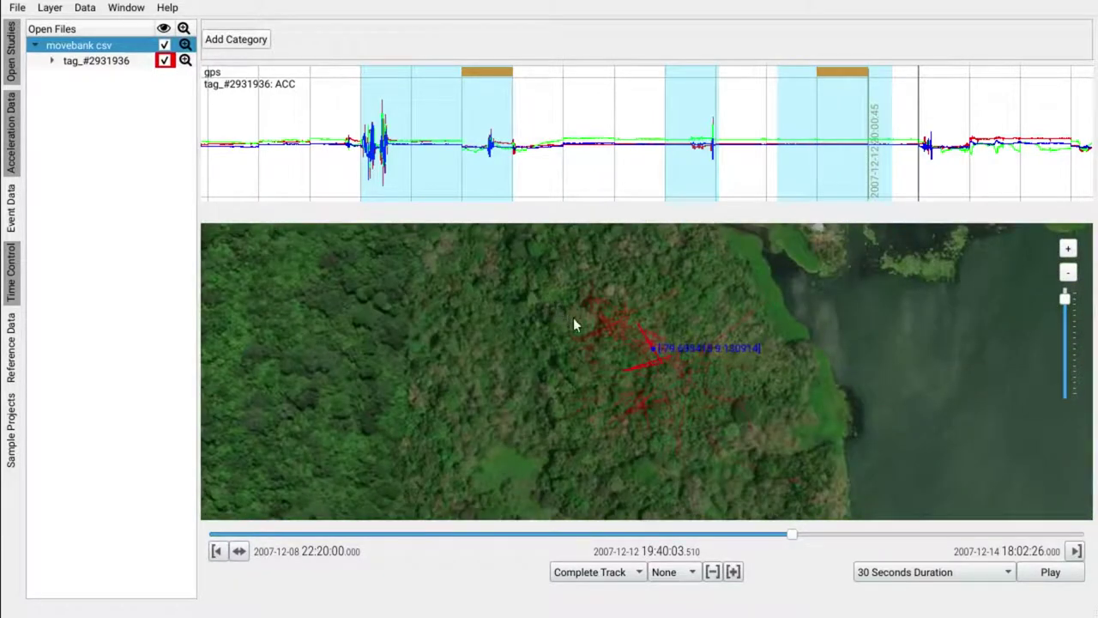
pyautogui.moveTo(551, 273); pyautogui.dragTo(652, 375)
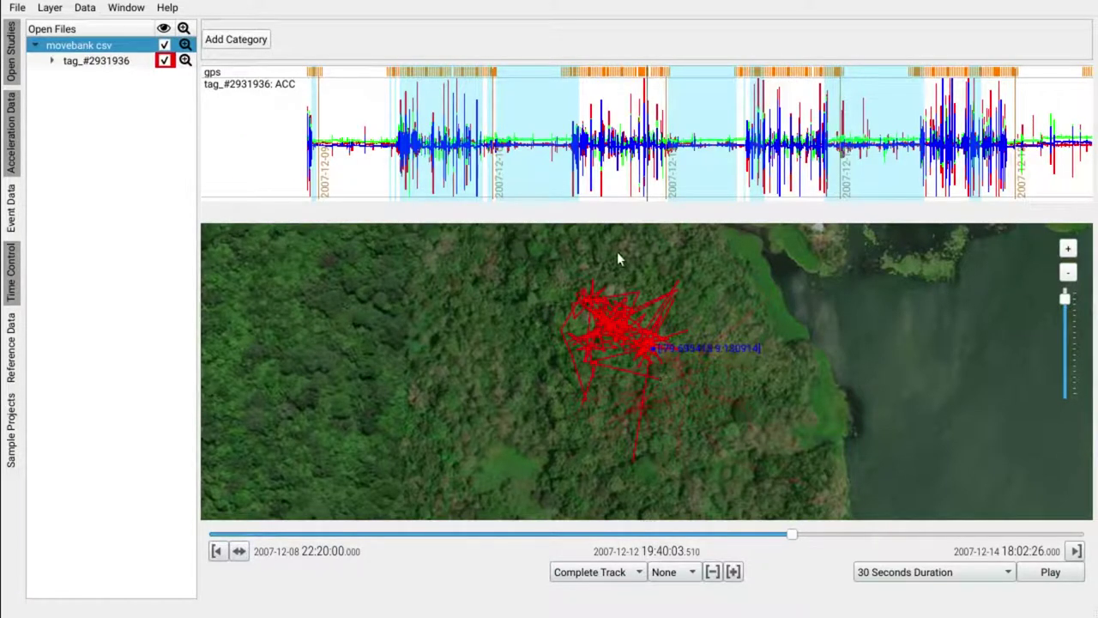
pyautogui.moveTo(576, 168); pyautogui.dragTo(603, 166)
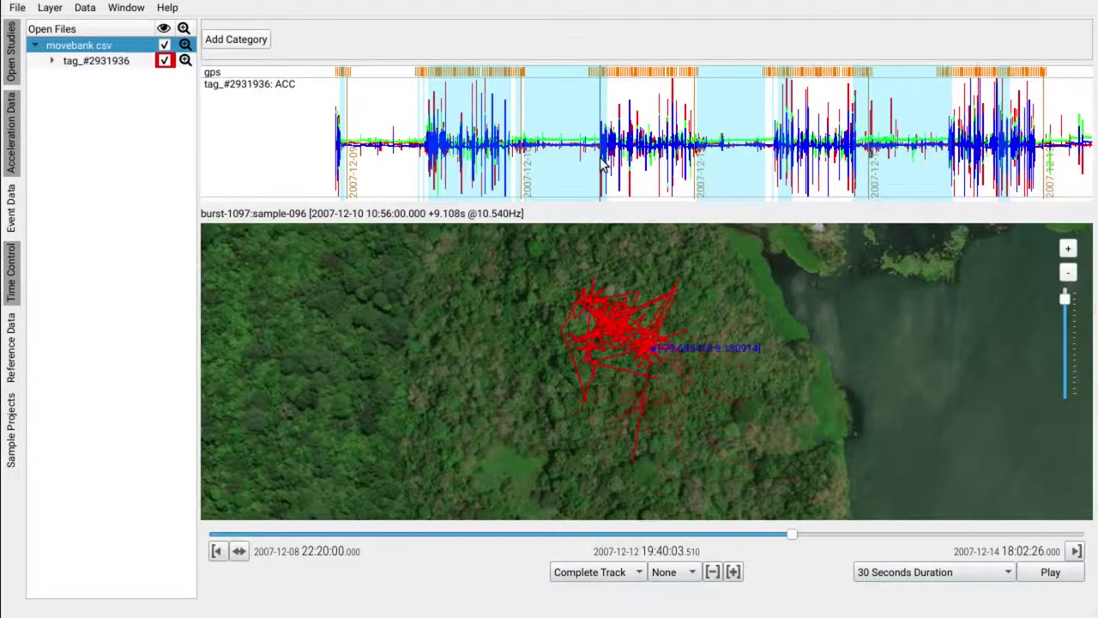
pyautogui.scroll(3, 627, 154)
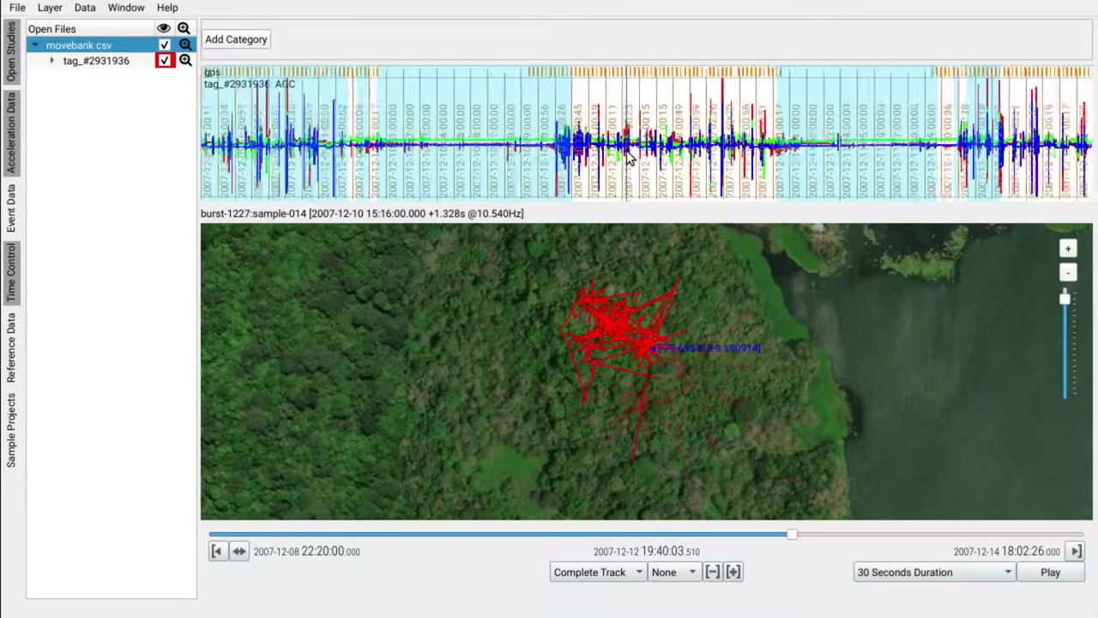
# Select the acceleration range on 2007-12-10 from the burst at 13:16:00 to shortly after 17:00.
pyautogui.scroll(3, 626, 155)
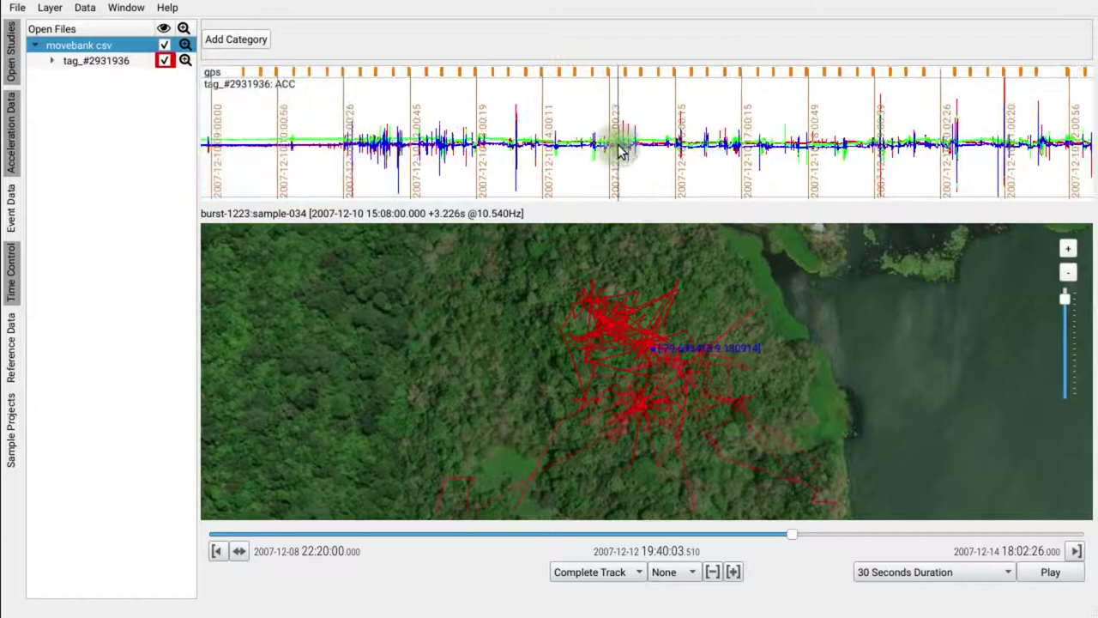
pyautogui.click(520, 136)
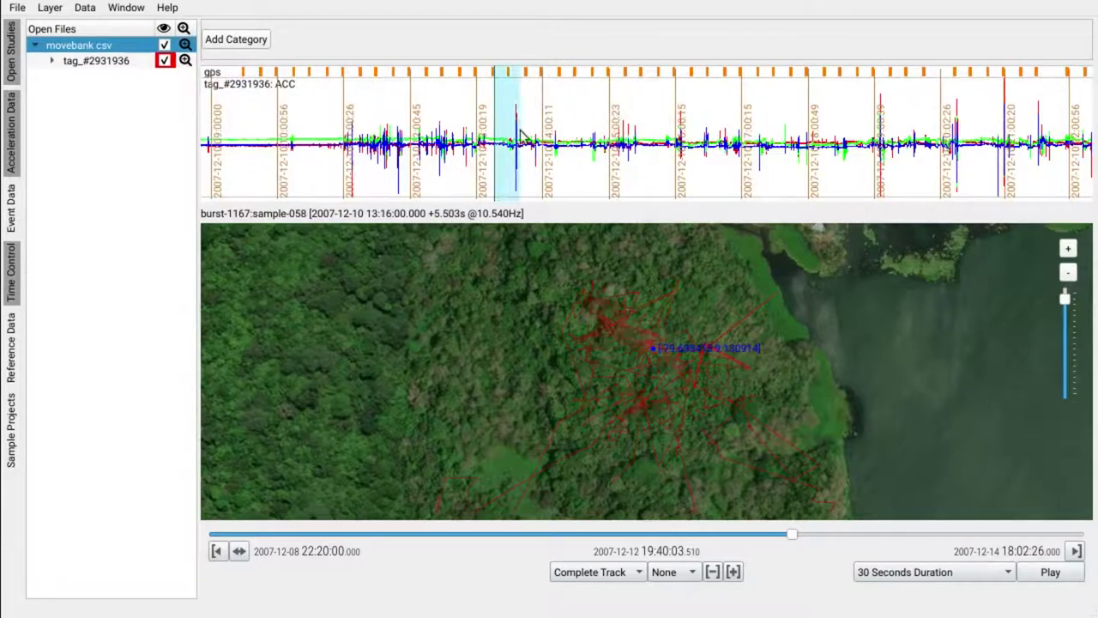
pyautogui.moveTo(520, 135); pyautogui.dragTo(772, 150)
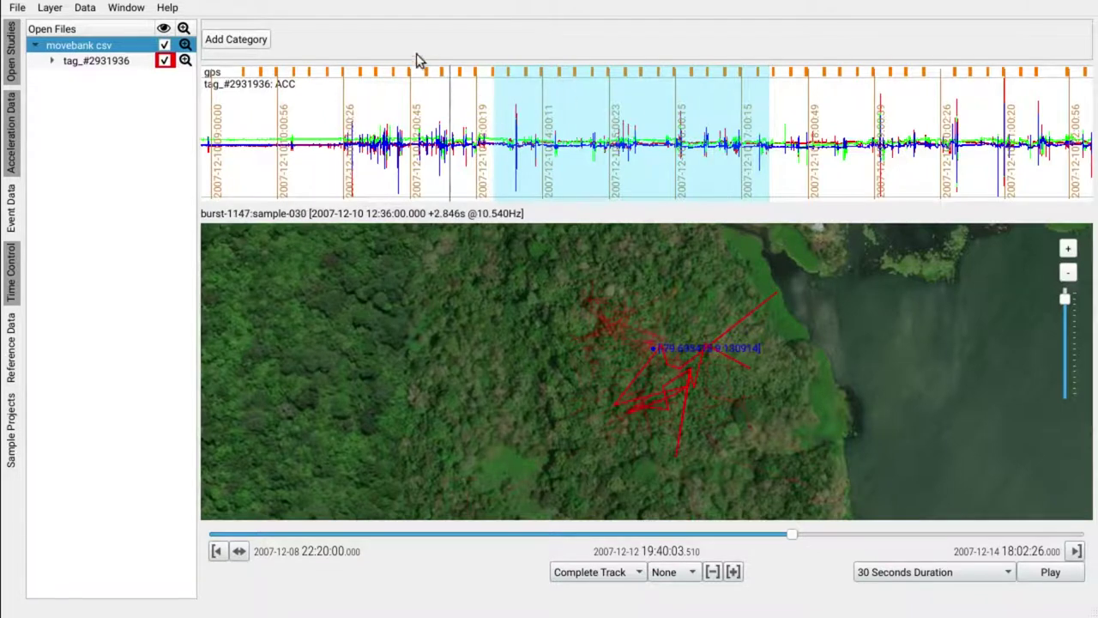
# Add an annotation category named A in a new layer called logical group.
pyautogui.click(236, 39)
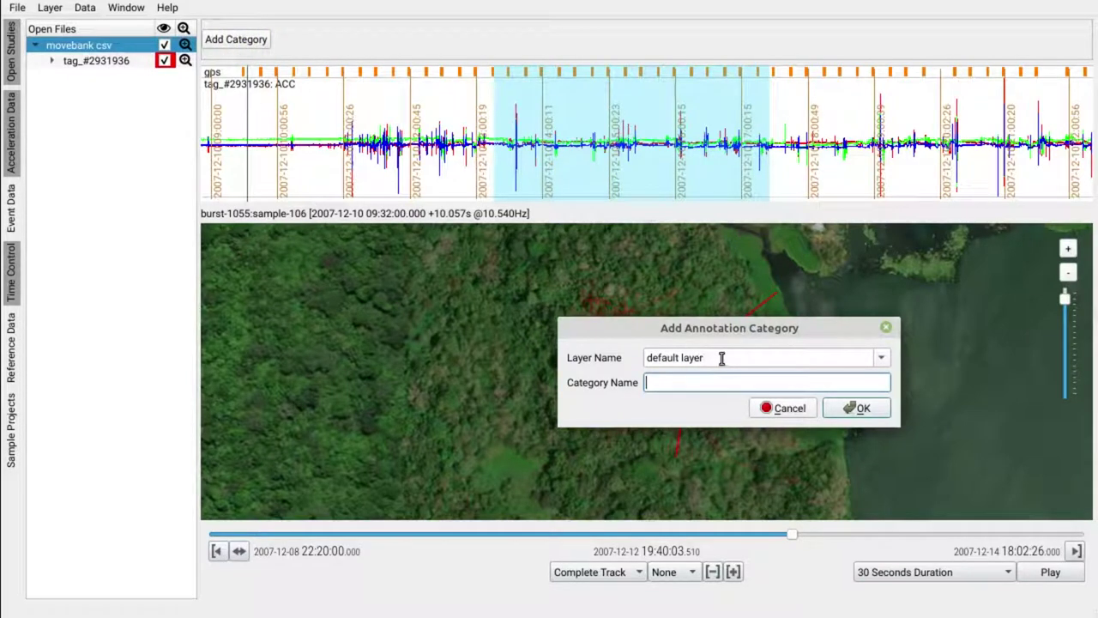
pyautogui.moveTo(722, 356); pyautogui.dragTo(627, 342)
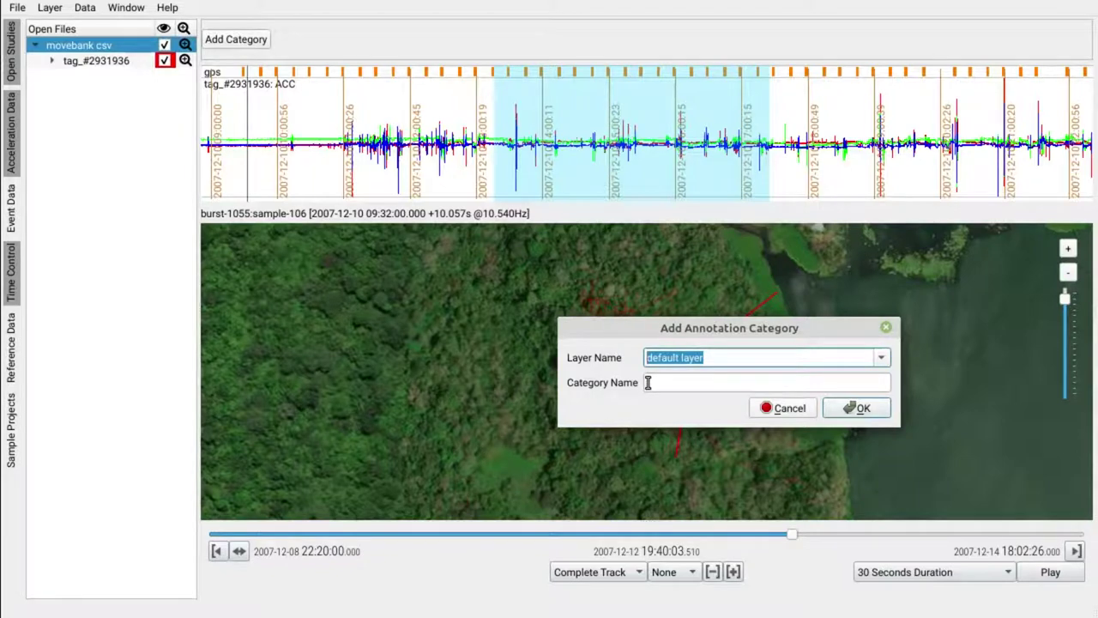
pyautogui.write('logical group')
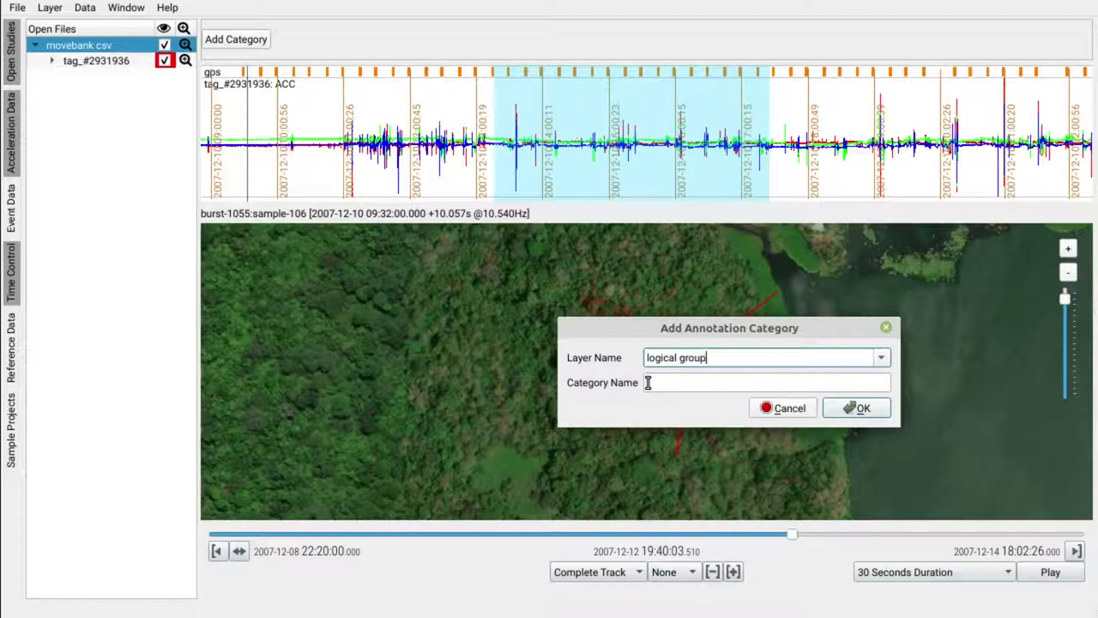
pyautogui.click(648, 383)
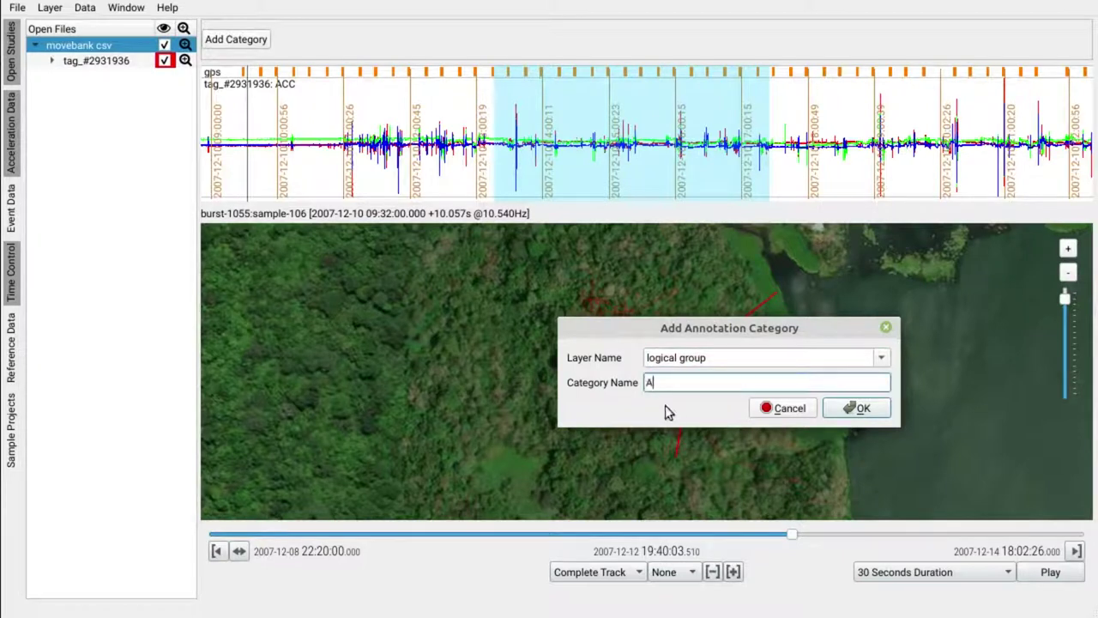
pyautogui.click(859, 409)
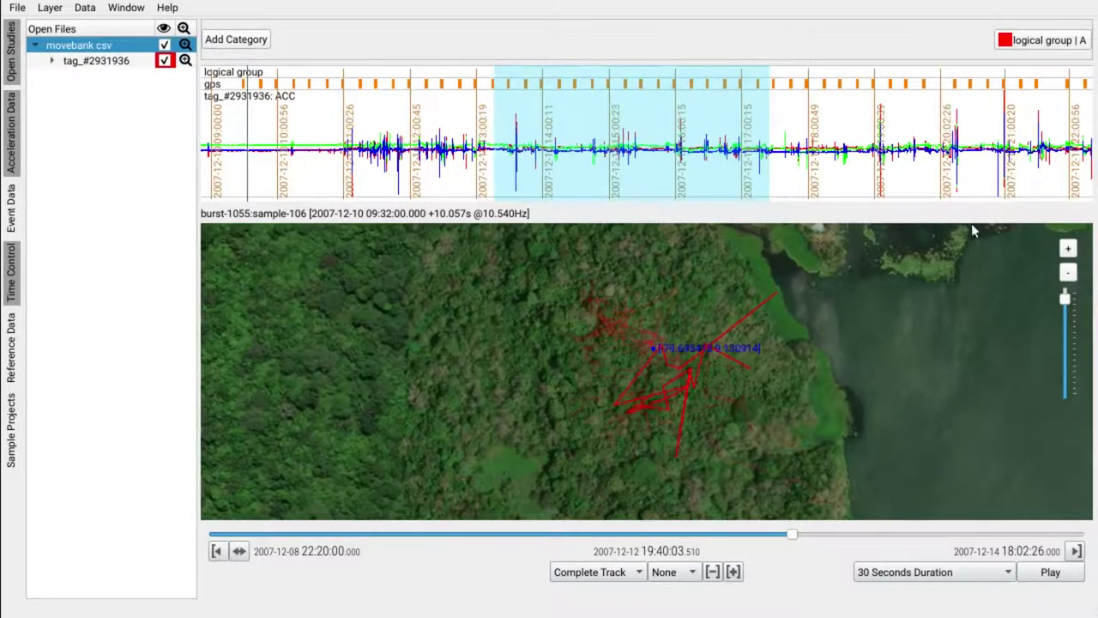
pyautogui.click(1043, 43)
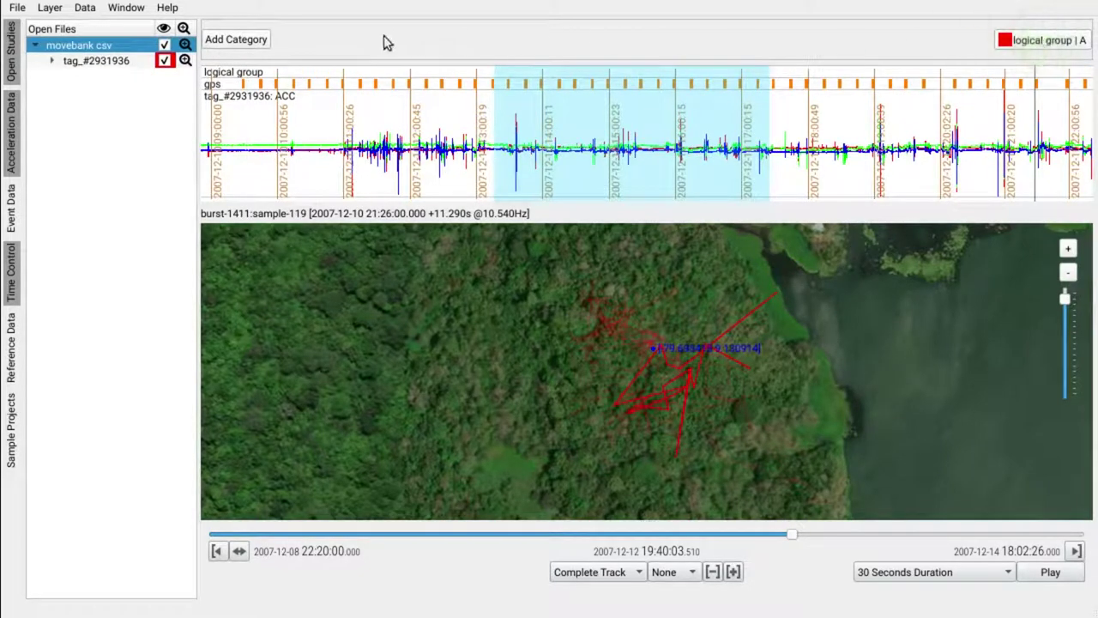
# Add an annotation category named increased in a new layer called movement.
pyautogui.click(219, 40)
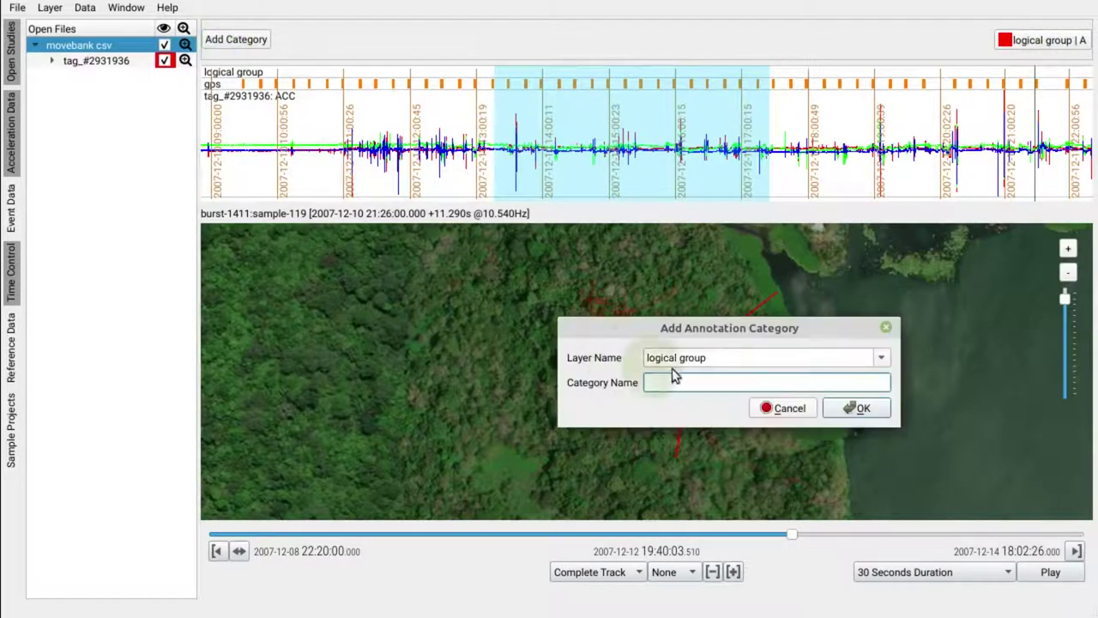
pyautogui.click(723, 357)
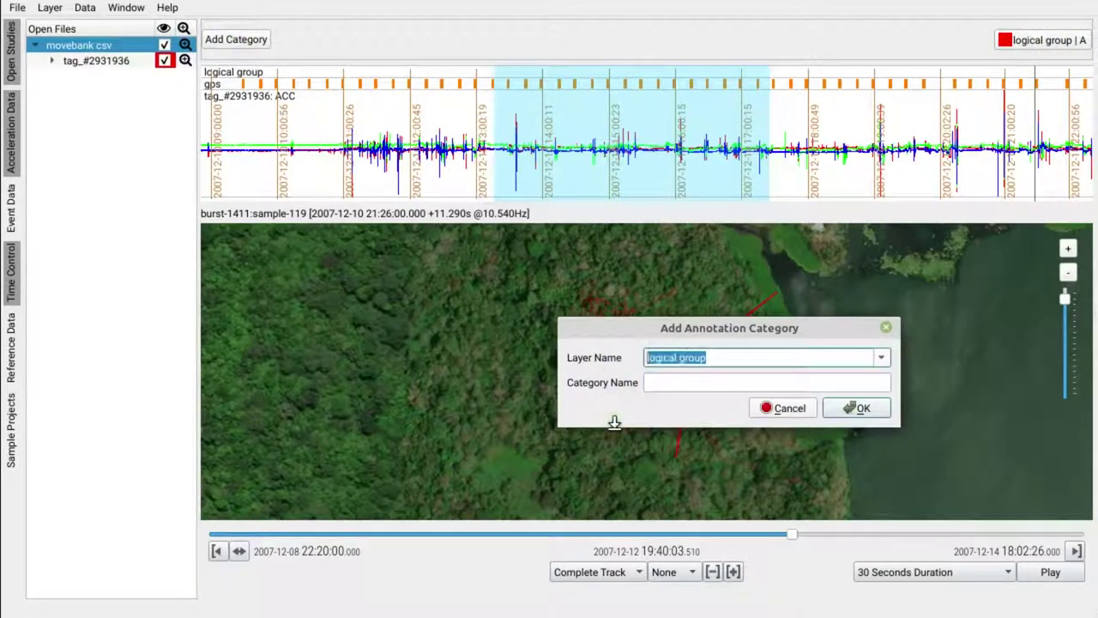
pyautogui.write('movement')
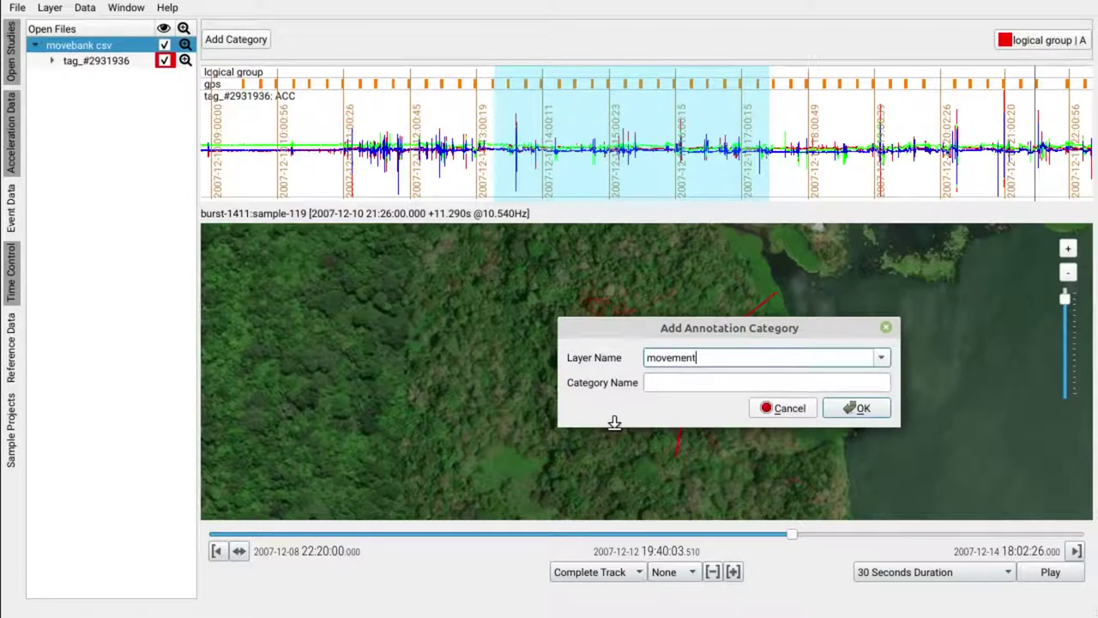
pyautogui.press('Tab')
pyautogui.write('l')
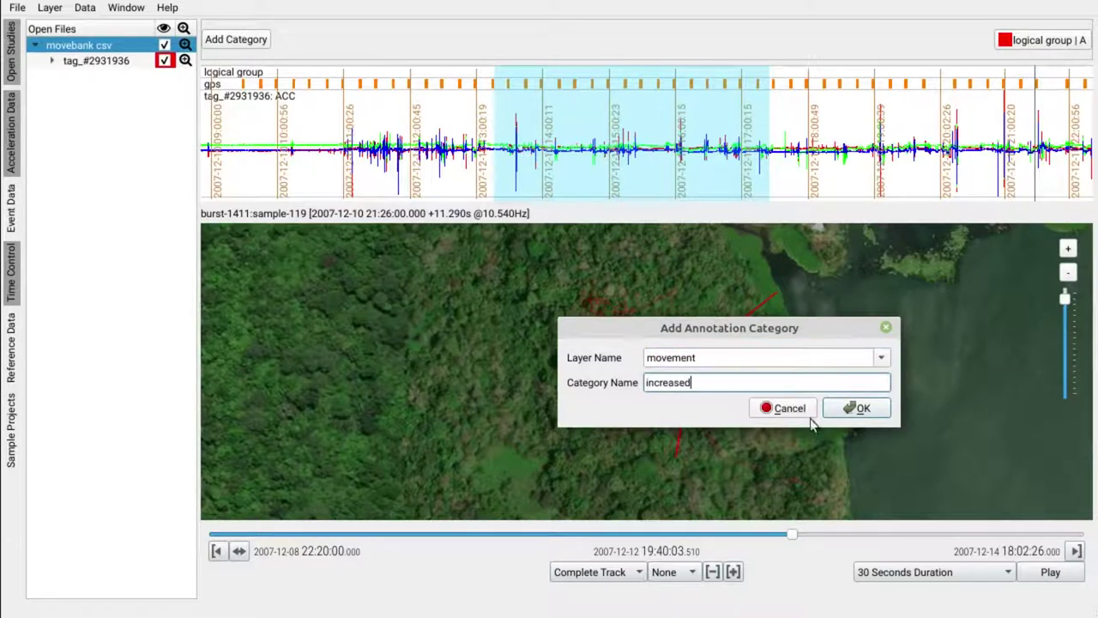
pyautogui.click(863, 410)
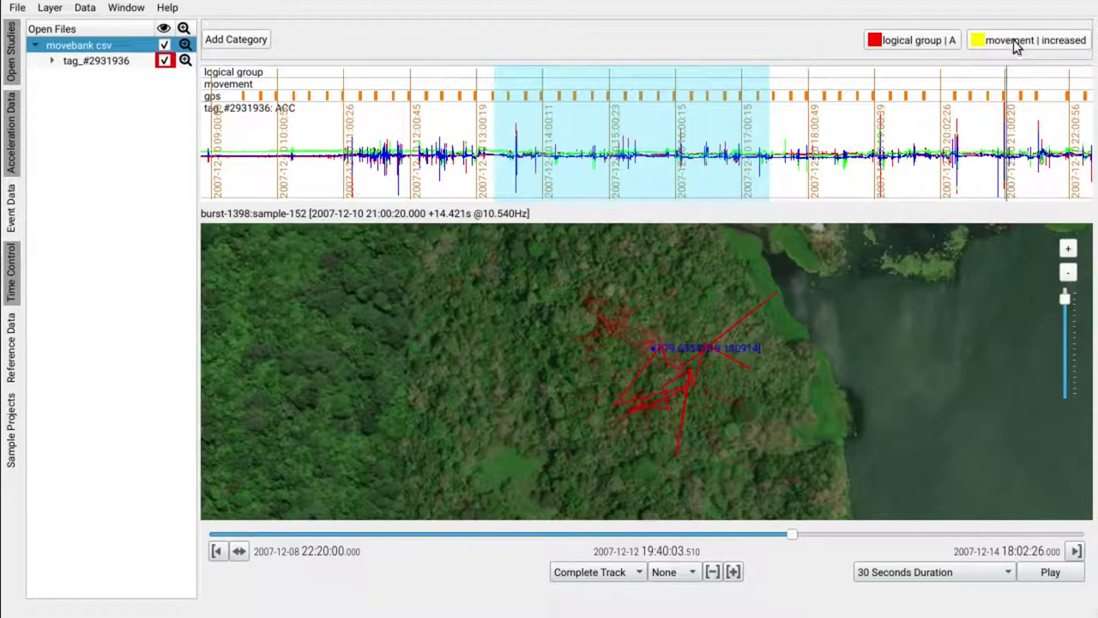
# Annotate the selected acceleration range with the movement layer's increased category, and clear the selection.
pyautogui.click(1015, 46)
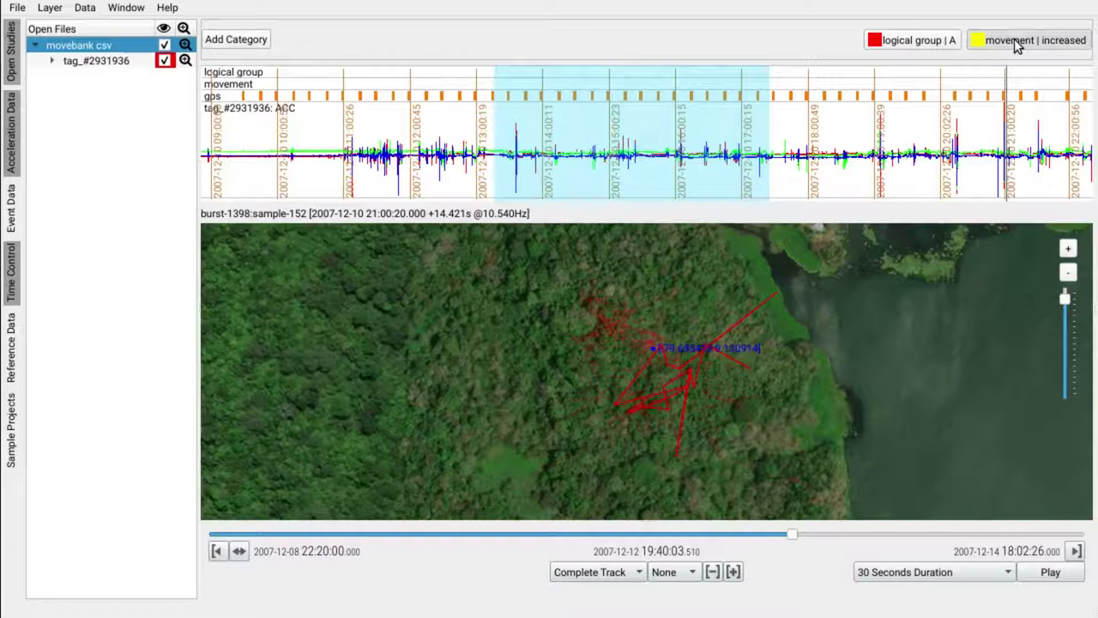
pyautogui.click(1017, 45)
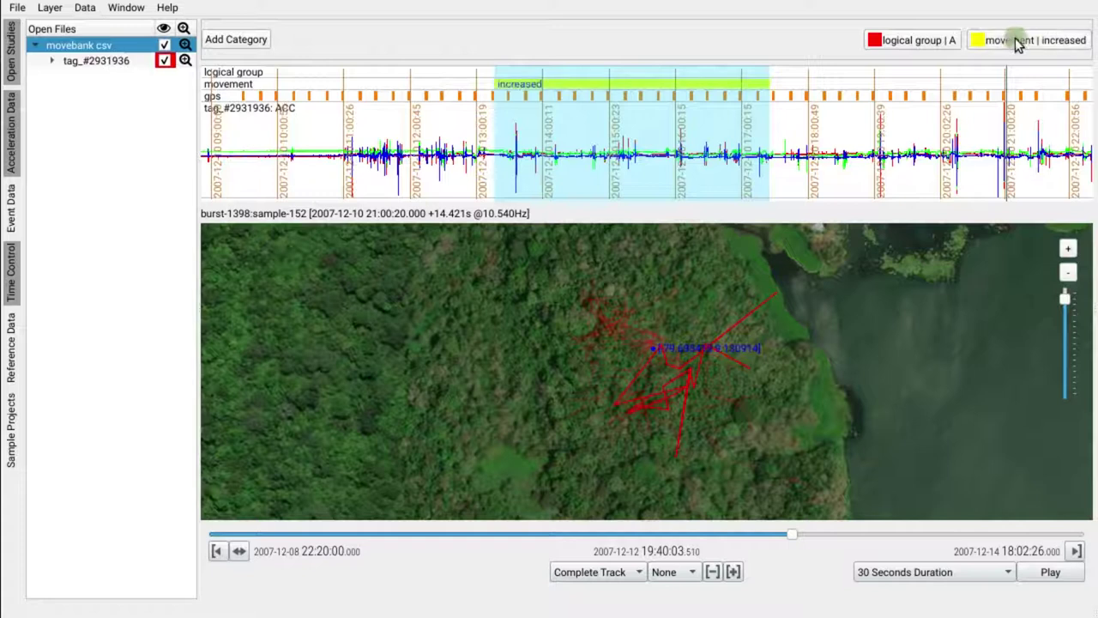
pyautogui.click(635, 118)
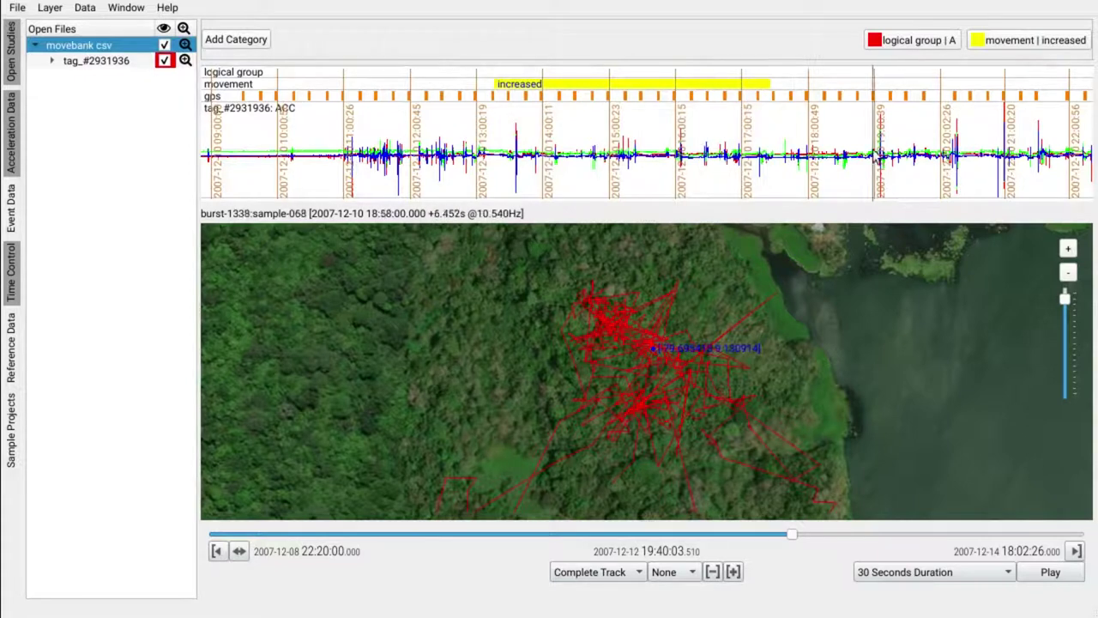
# Select the acceleration range from about 19:35 to 21:40 on 2007-12-10 and annotate it with the logical group's A category.
pyautogui.scroll(-3, 931, 155)
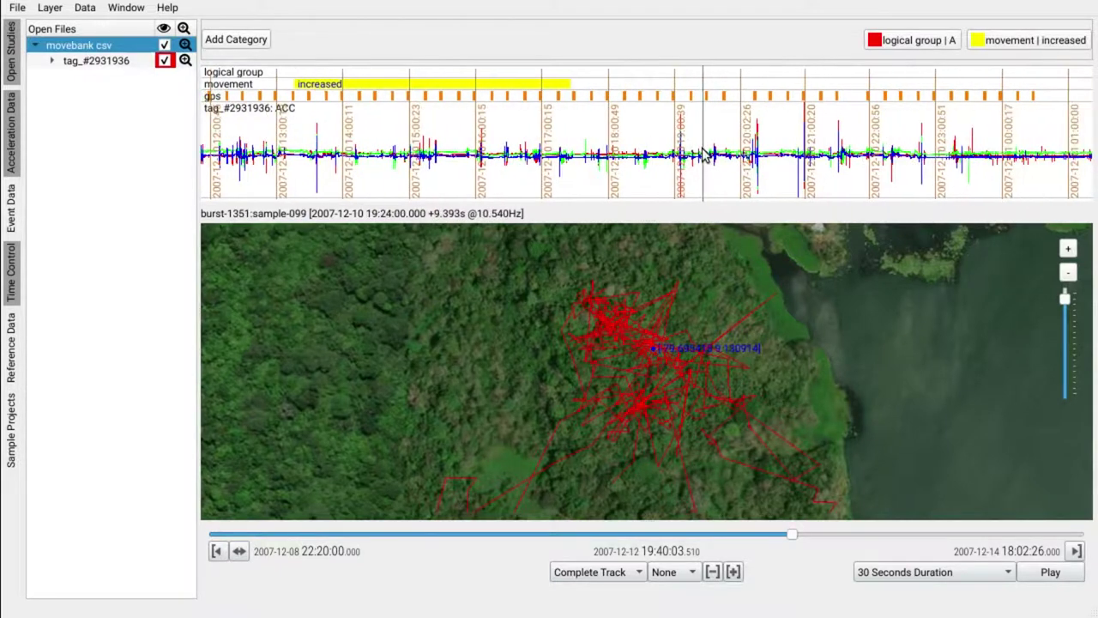
pyautogui.moveTo(711, 135); pyautogui.dragTo(848, 146)
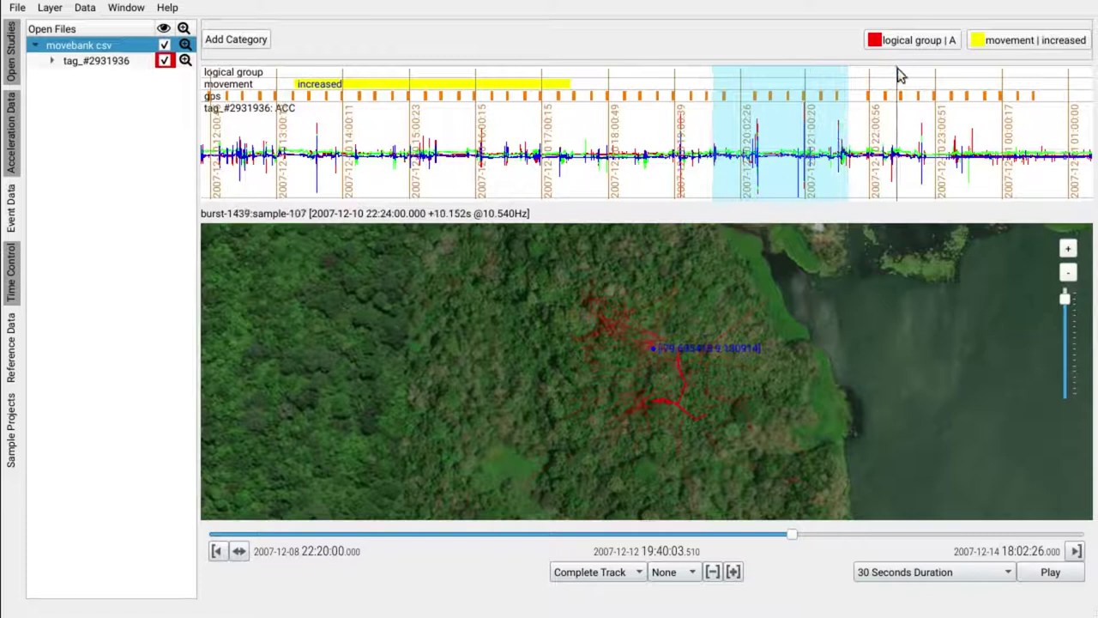
pyautogui.click(910, 41)
# Select the acceleration range from about 23:20 on 2007-12-10 to 02:20 on 2007-12-11 and annotate it as movement increased.
pyautogui.scroll(-4, 941, 163)
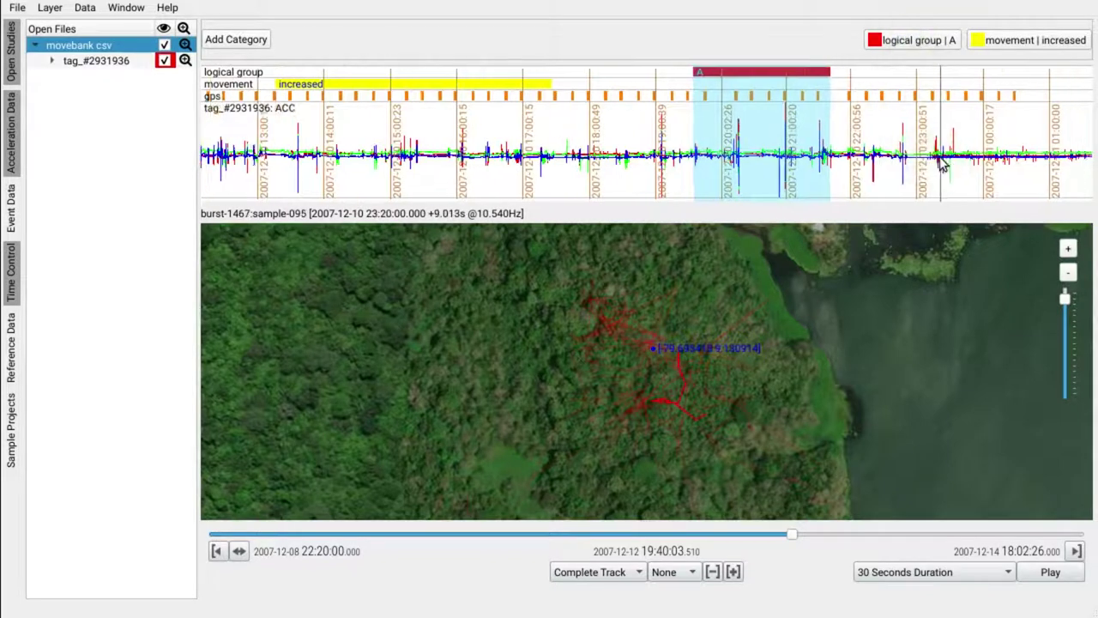
pyautogui.moveTo(691, 135); pyautogui.dragTo(908, 133)
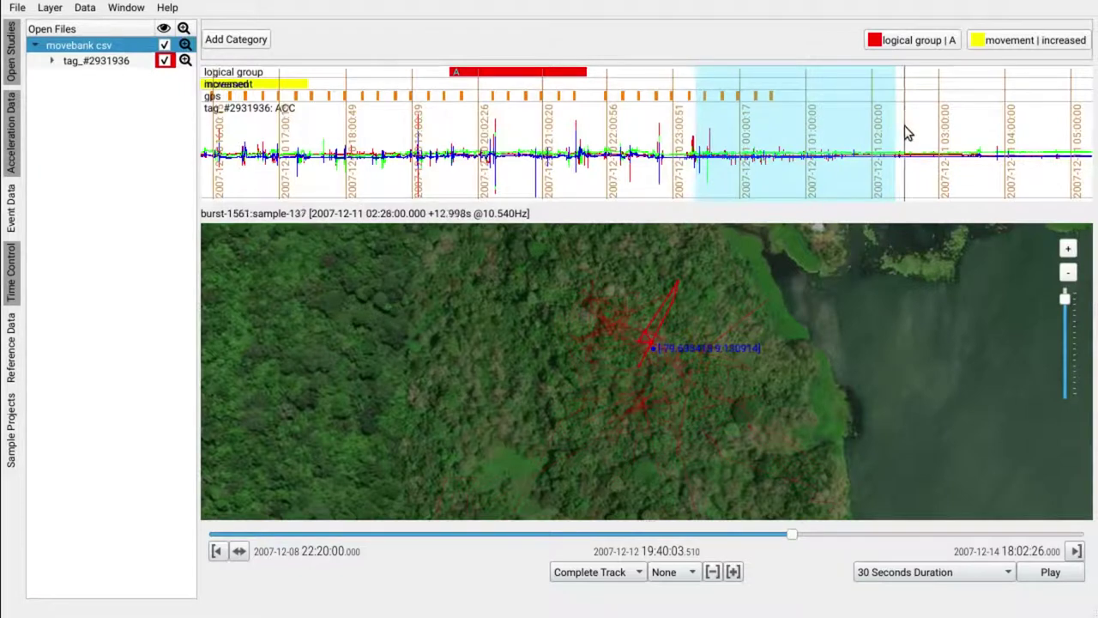
pyautogui.click(1010, 43)
# Make the acceleration plot taller, and change the category of the logical group's A annotation to movement | increased.
pyautogui.scroll(3, 785, 159)
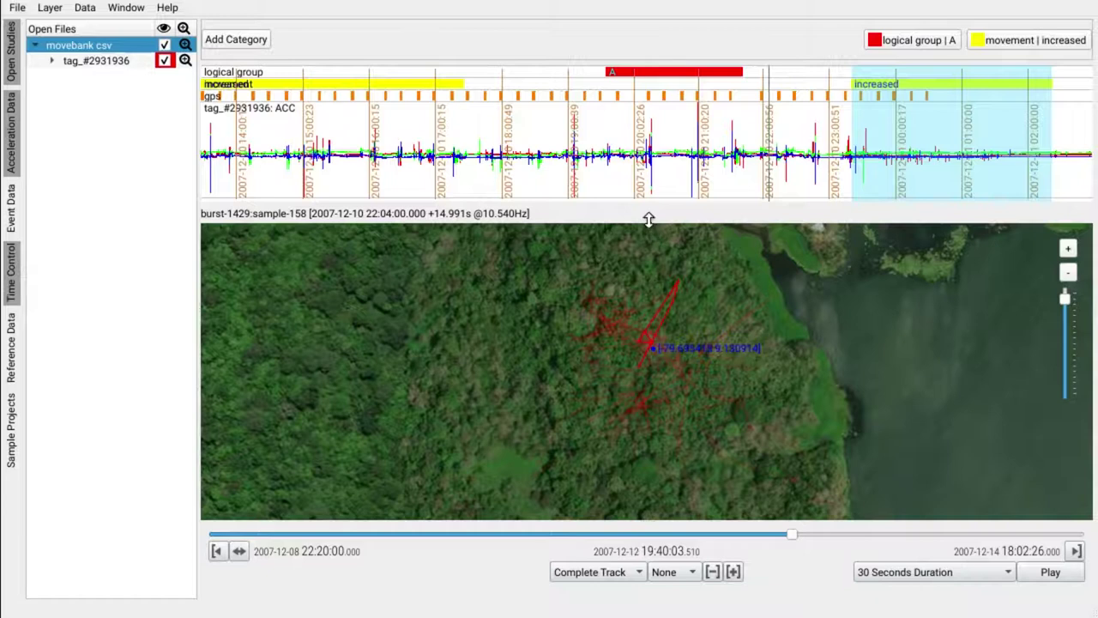
pyautogui.moveTo(649, 220); pyautogui.dragTo(640, 262)
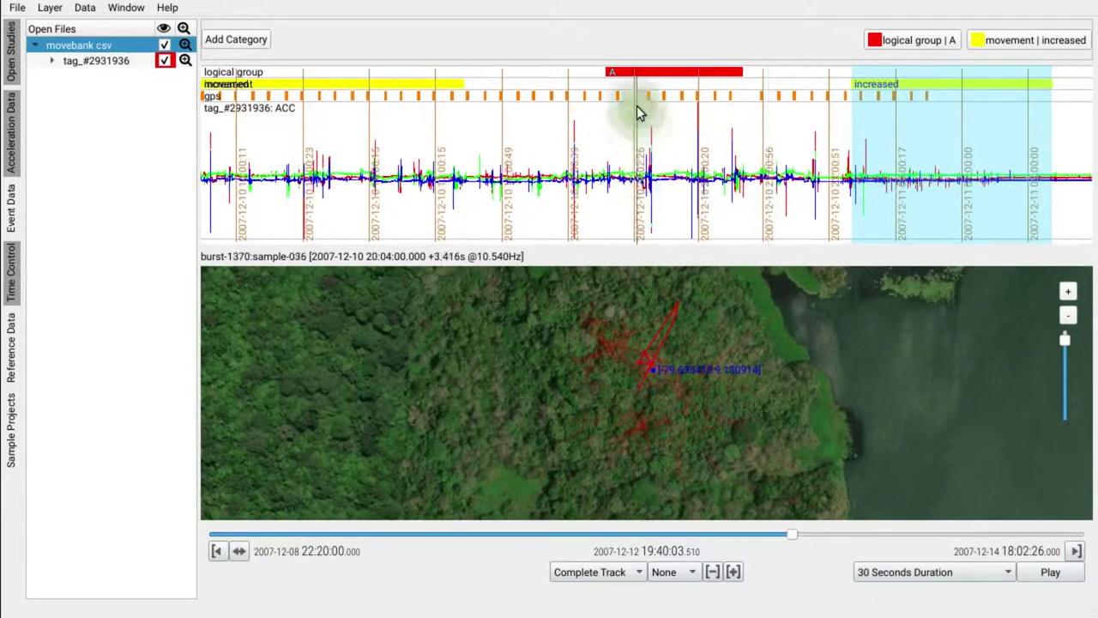
pyautogui.rightClick(610, 74)
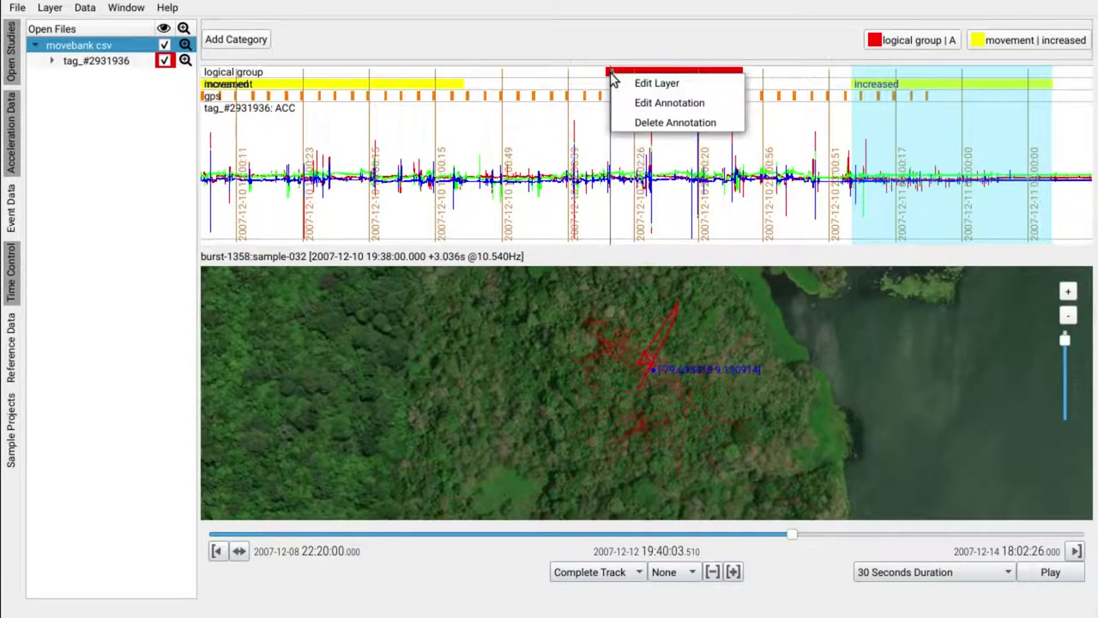
pyautogui.click(715, 104)
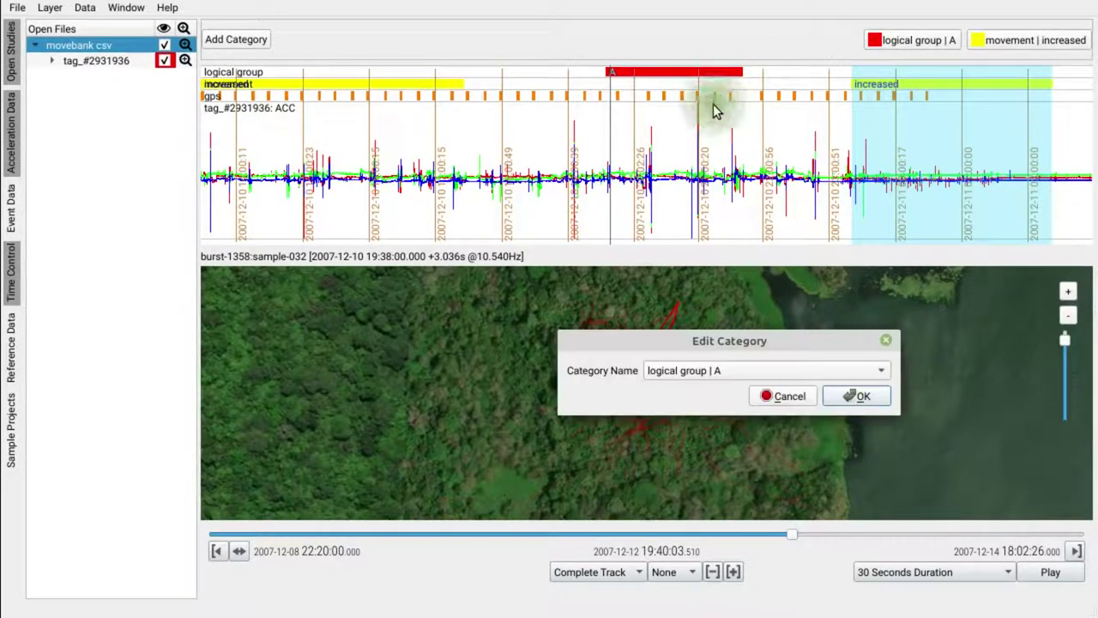
pyautogui.click(734, 372)
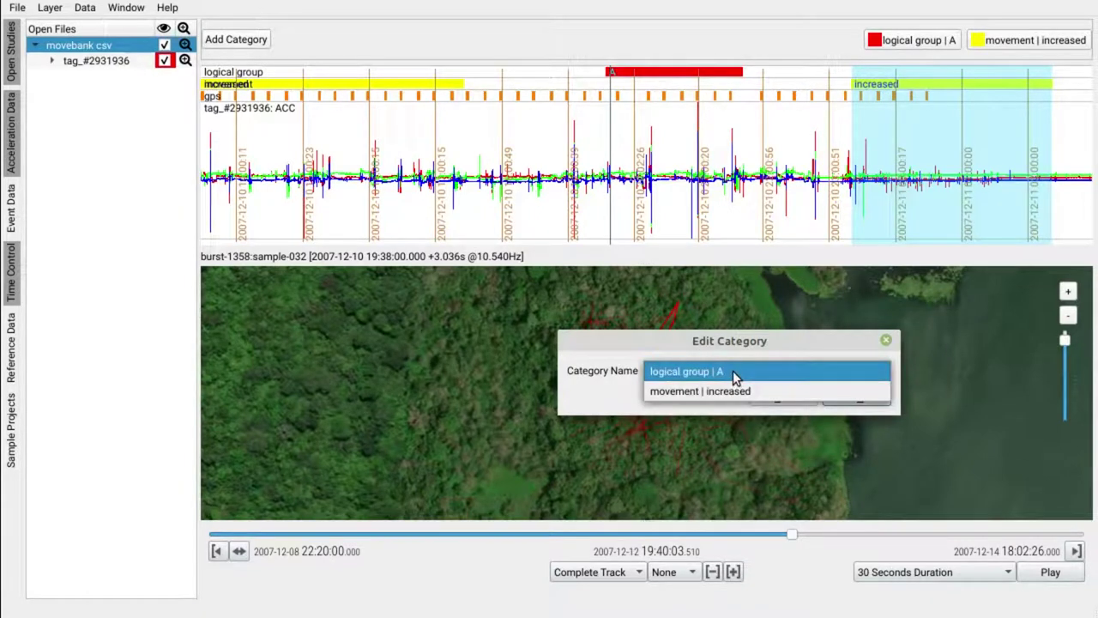
pyautogui.click(727, 390)
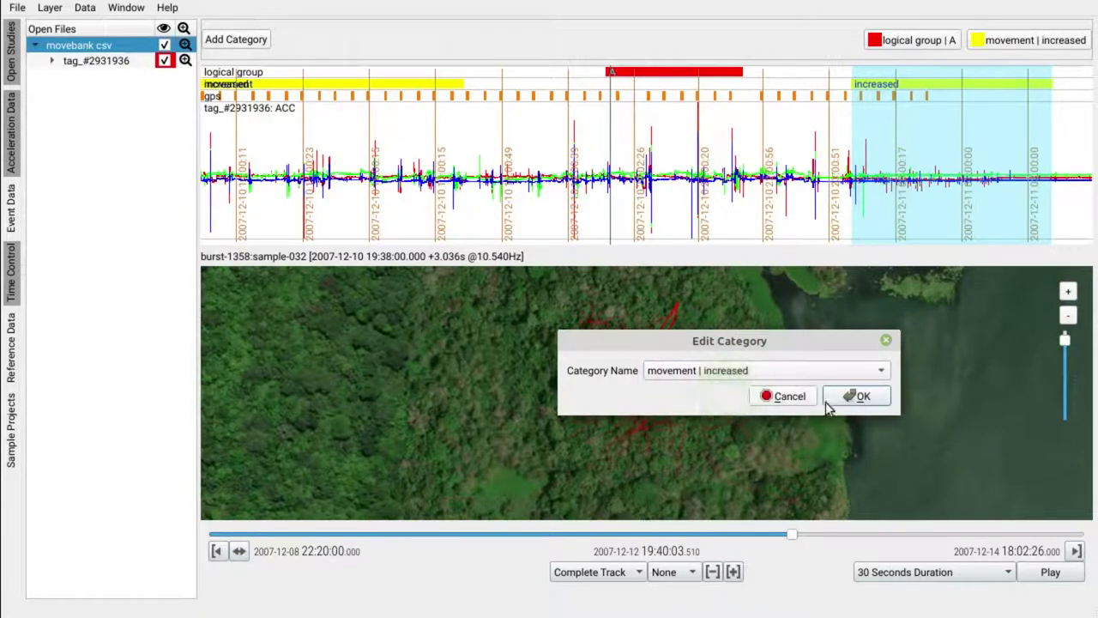
pyautogui.click(857, 396)
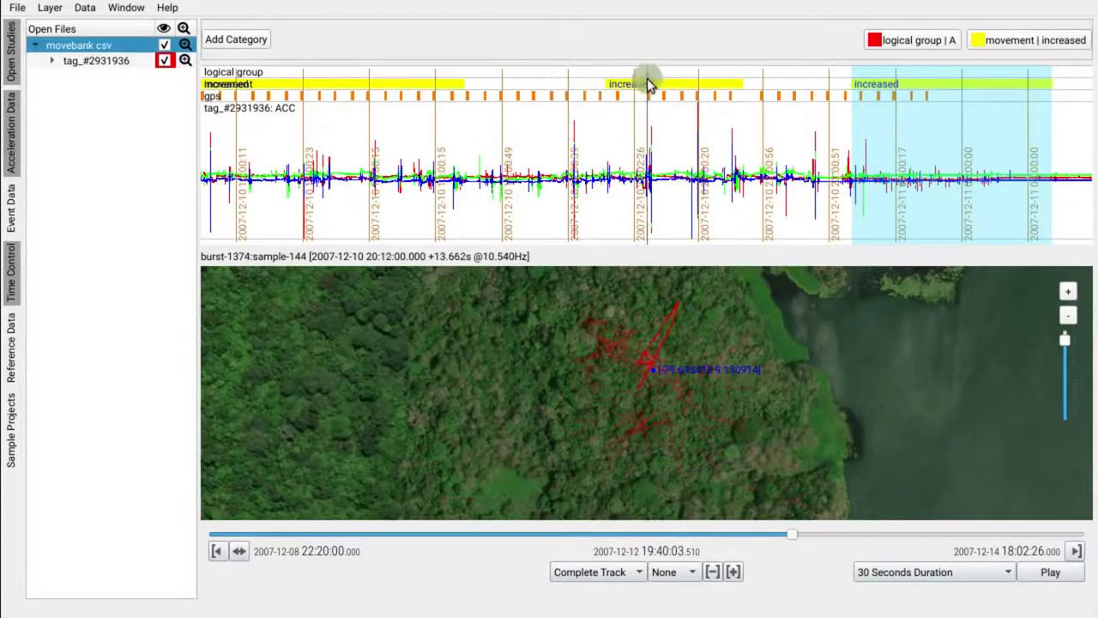
# Change the category of the earliest increased annotation, ending shortly after 17:00 on 2007-12-10, to logical group | A.
pyautogui.rightClick(292, 90)
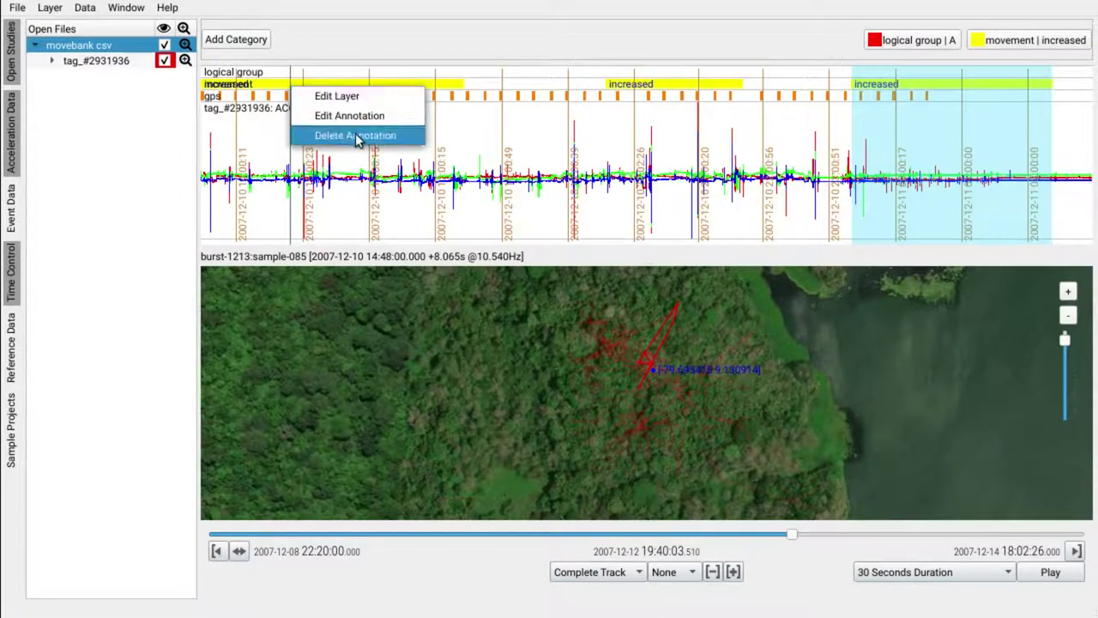
pyautogui.click(380, 115)
pyautogui.click(721, 371)
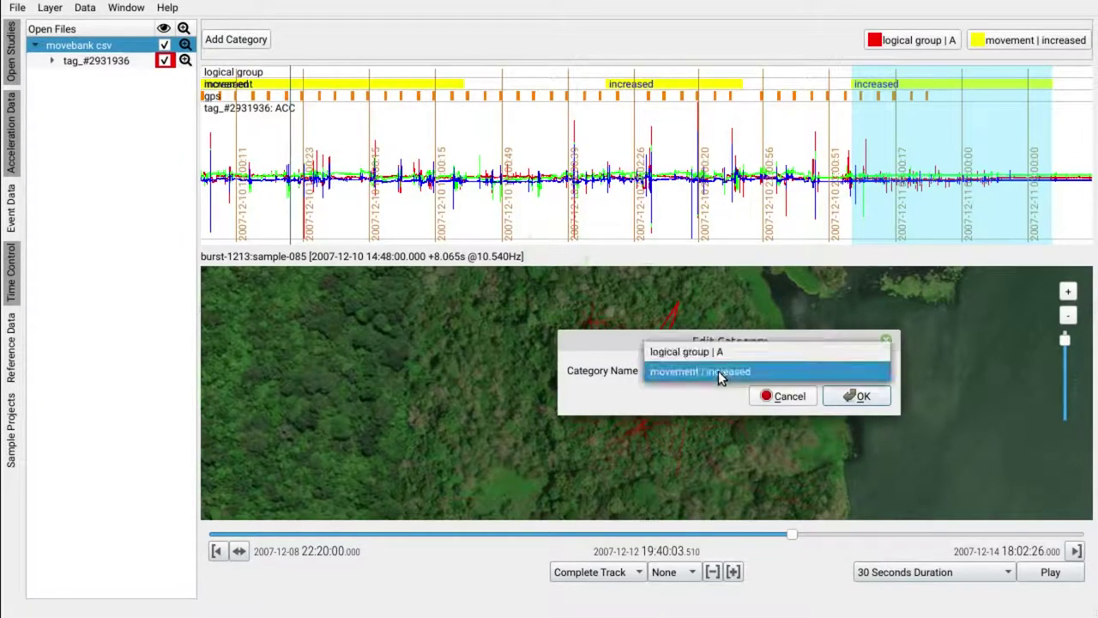
pyautogui.click(702, 352)
pyautogui.click(853, 395)
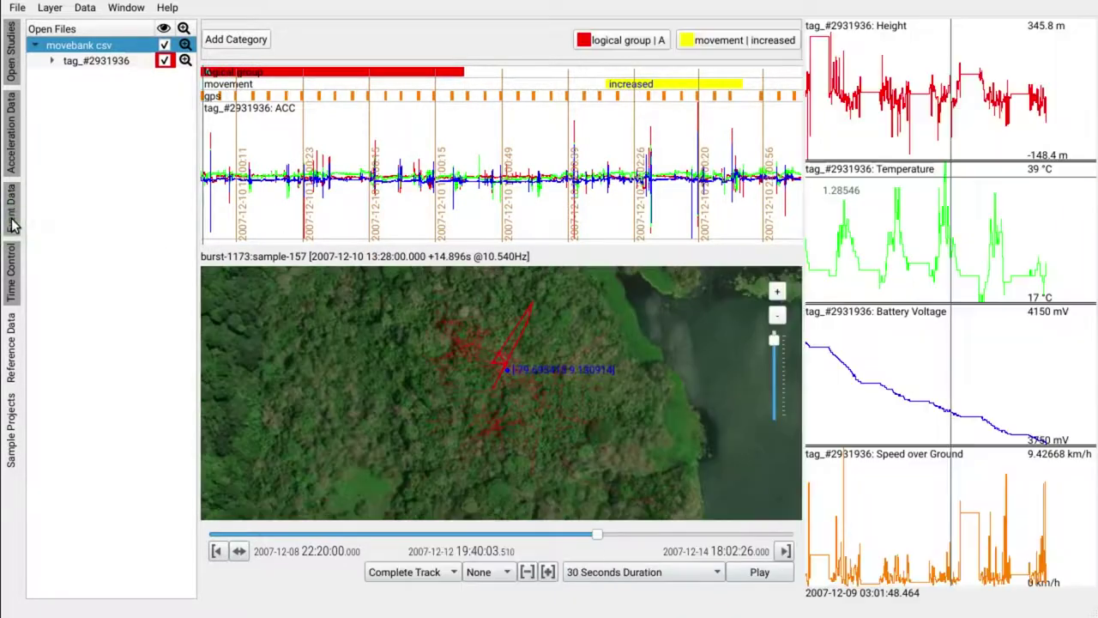
# Show the event data plots docked in the Top position and shrink them to give the acceleration plot more height.
pyautogui.click(13, 223)
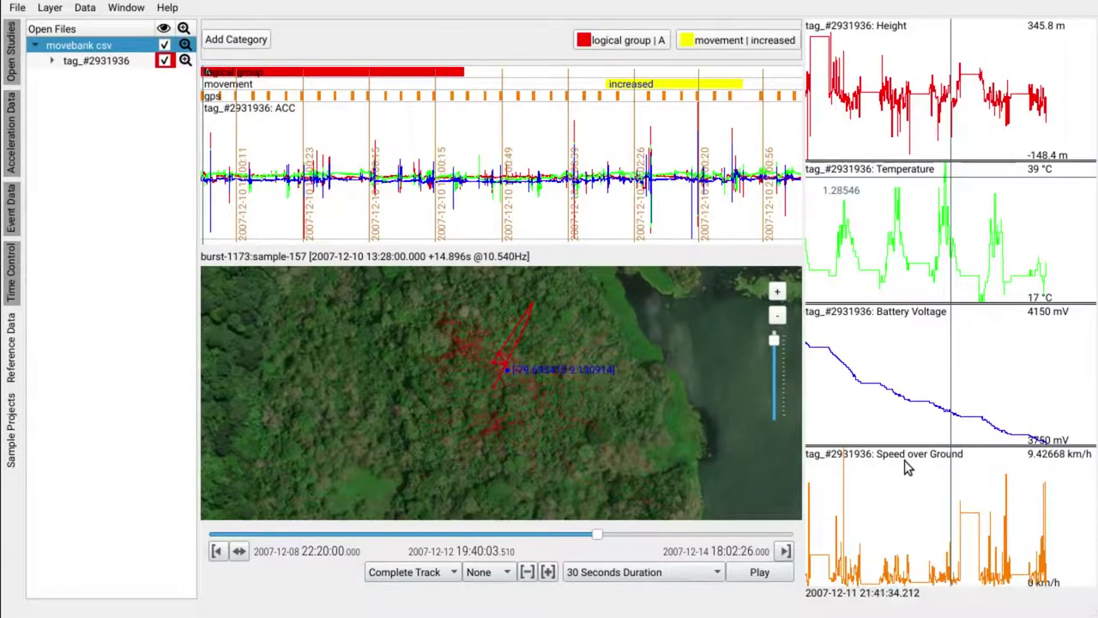
pyautogui.click(128, 9)
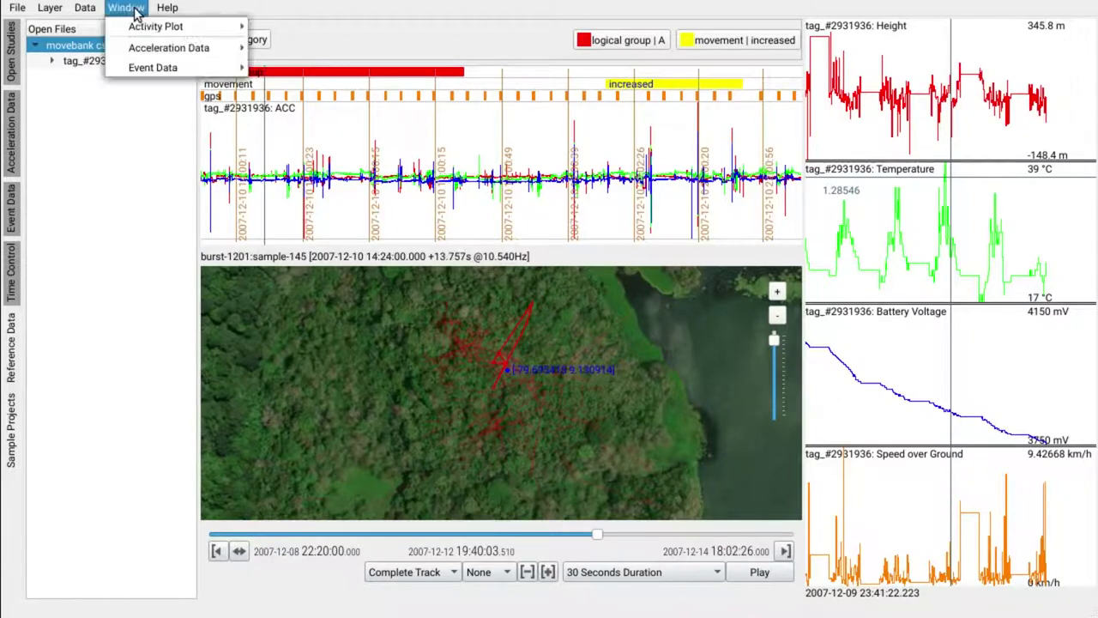
pyautogui.moveTo(168, 47)
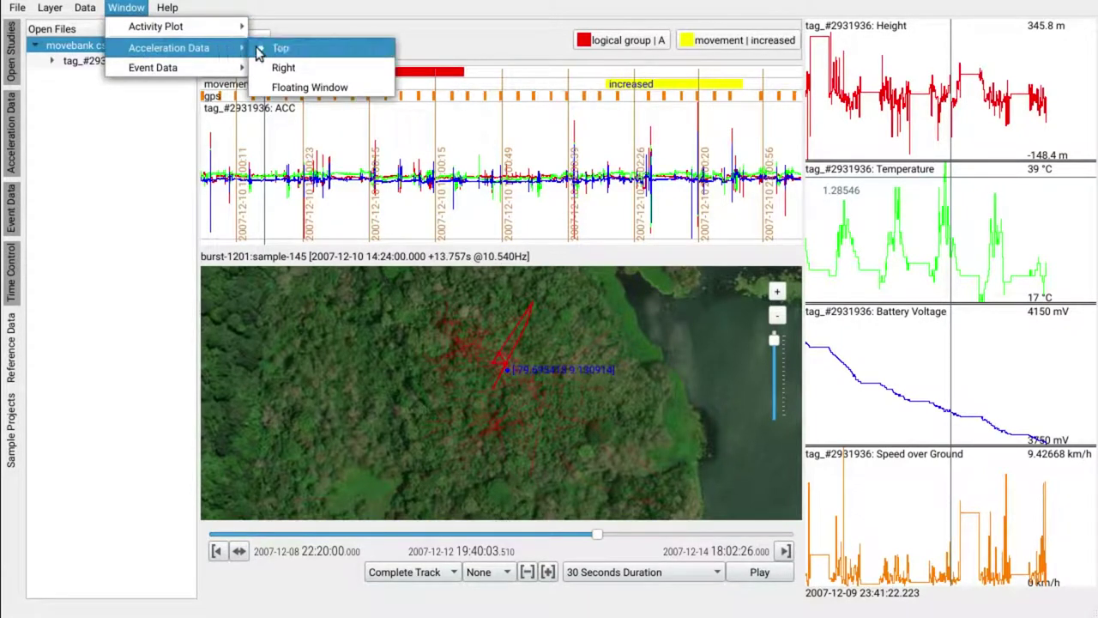
pyautogui.moveTo(171, 67)
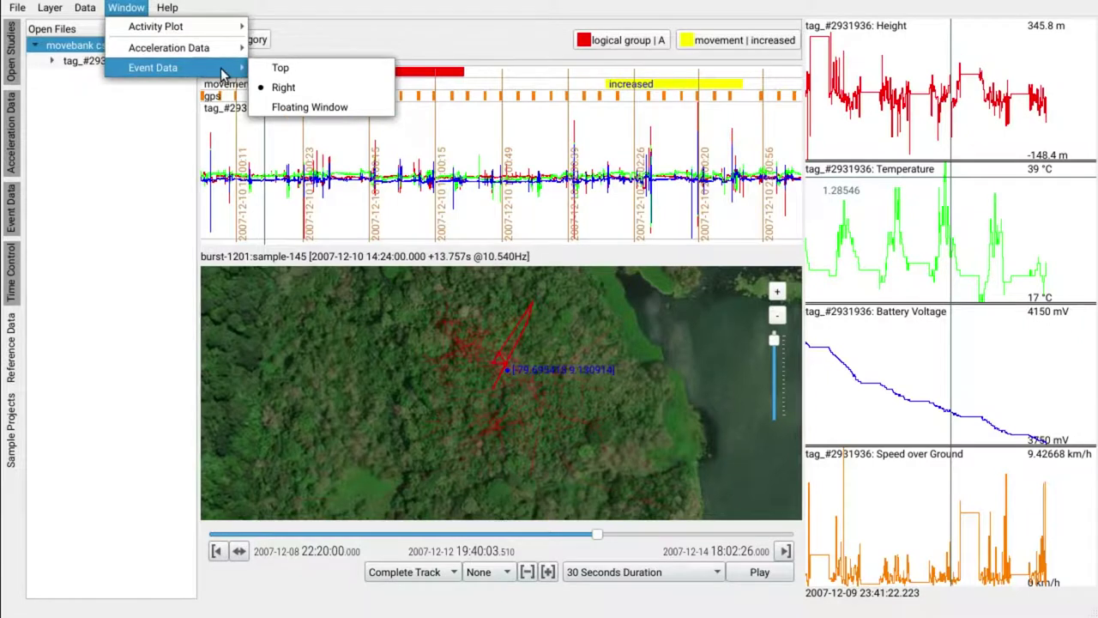
pyautogui.click(281, 69)
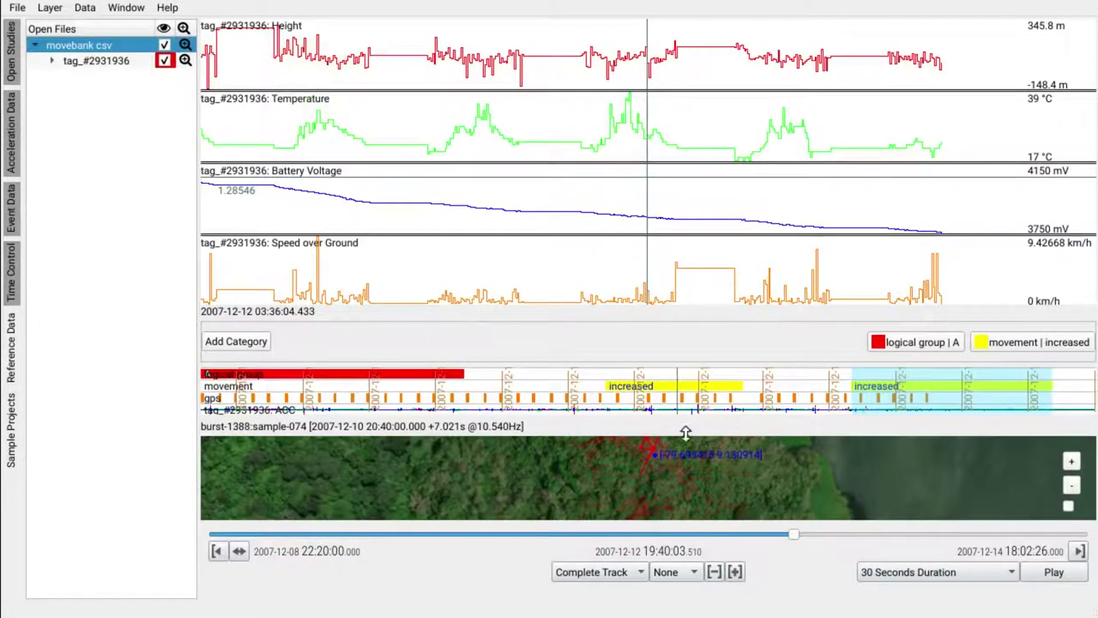
pyautogui.moveTo(656, 434); pyautogui.dragTo(650, 206)
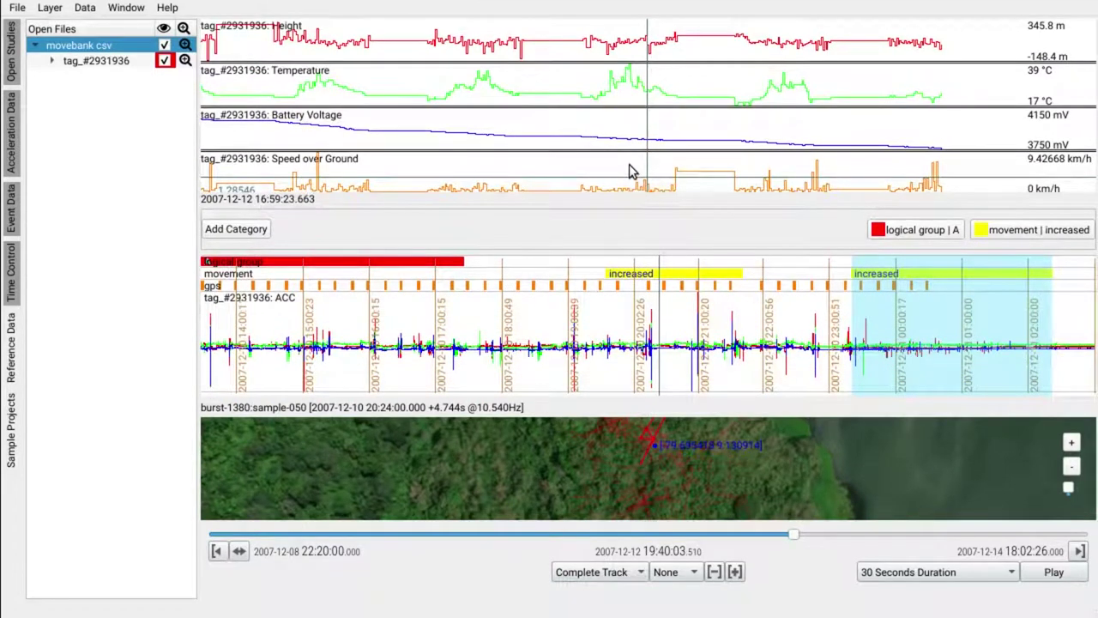
# Select the ranges above a threshold in the Speed over Ground plot, and add a category named high in a new speed layer.
pyautogui.click(295, 168)
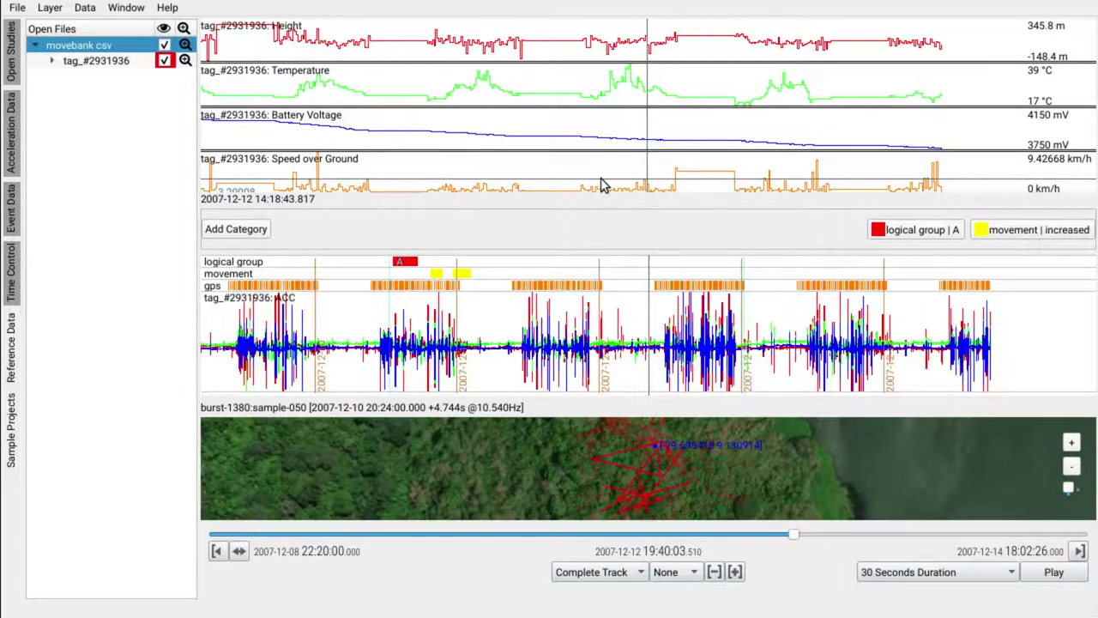
pyautogui.click(601, 186)
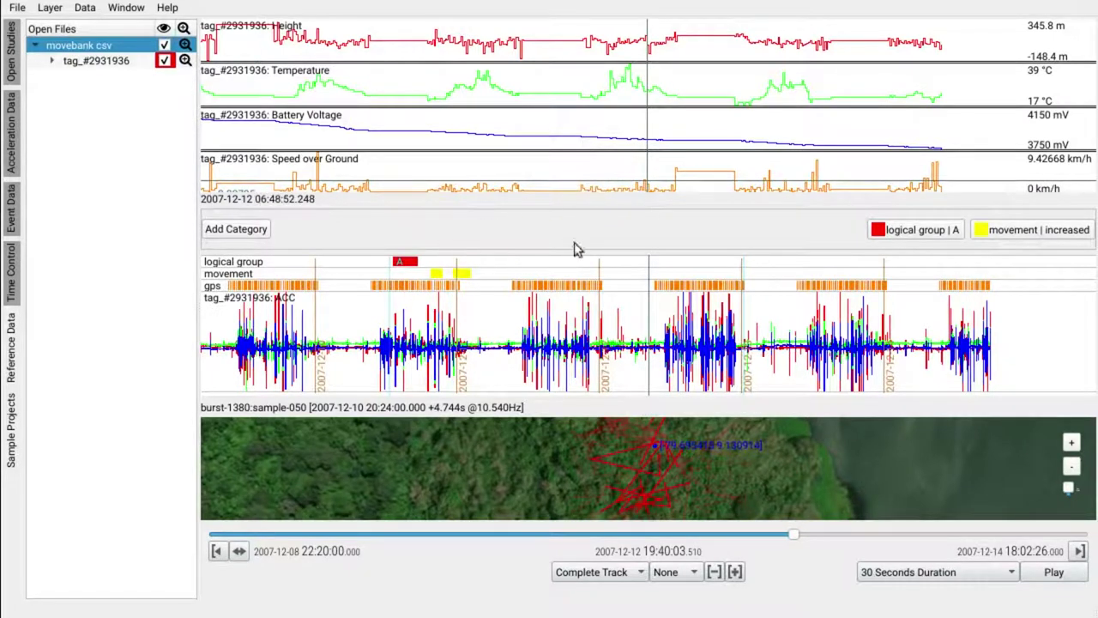
pyautogui.click(236, 229)
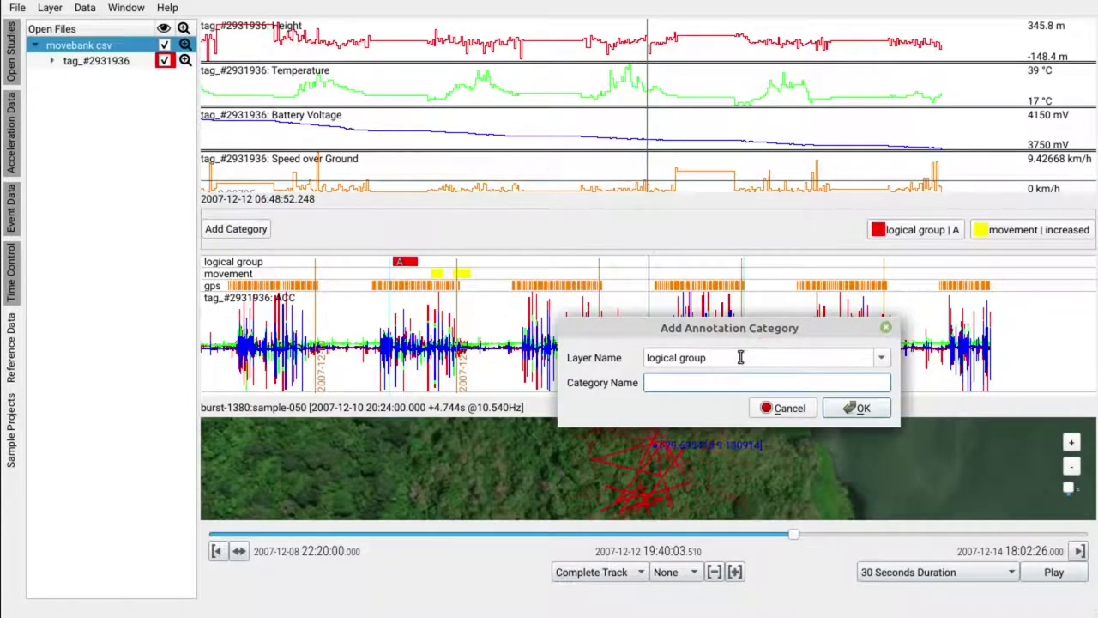
pyautogui.hotkey('shift', 'Tab')
pyautogui.write('speed')
pyautogui.press('Tab')
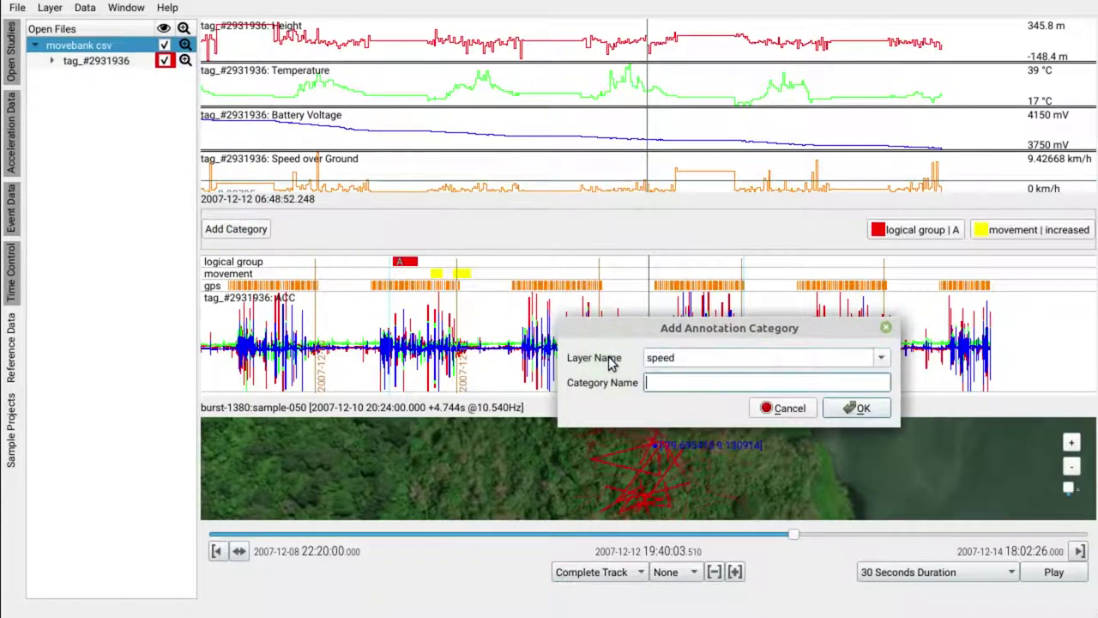
pyautogui.click(860, 410)
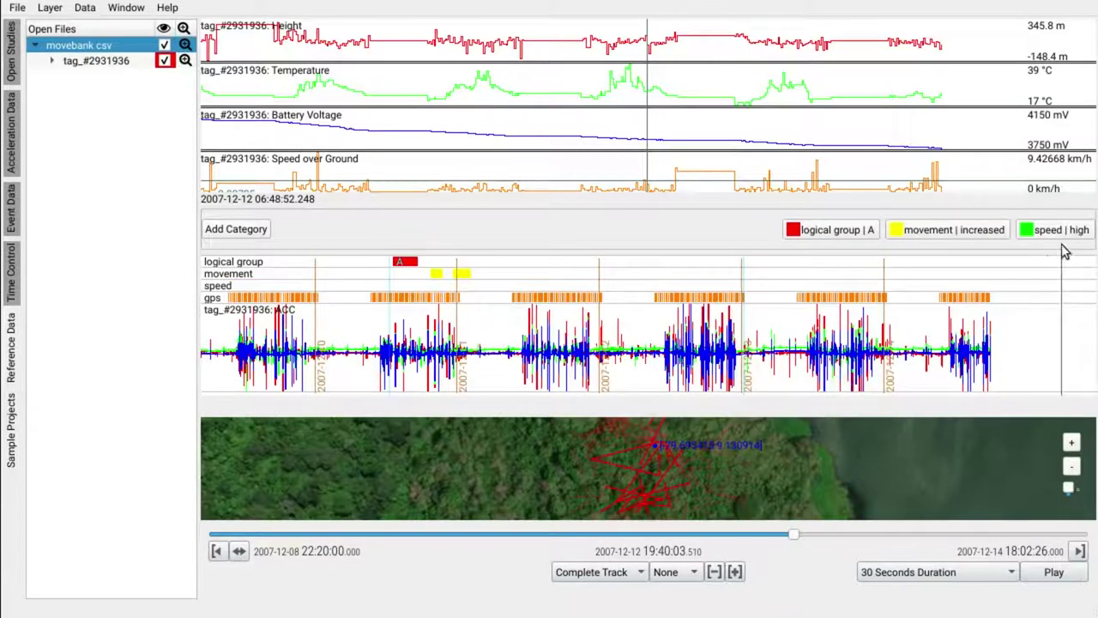
# Annotate all selected speed ranges with the speed layer's high category and save the annotations.
pyautogui.click(1064, 230)
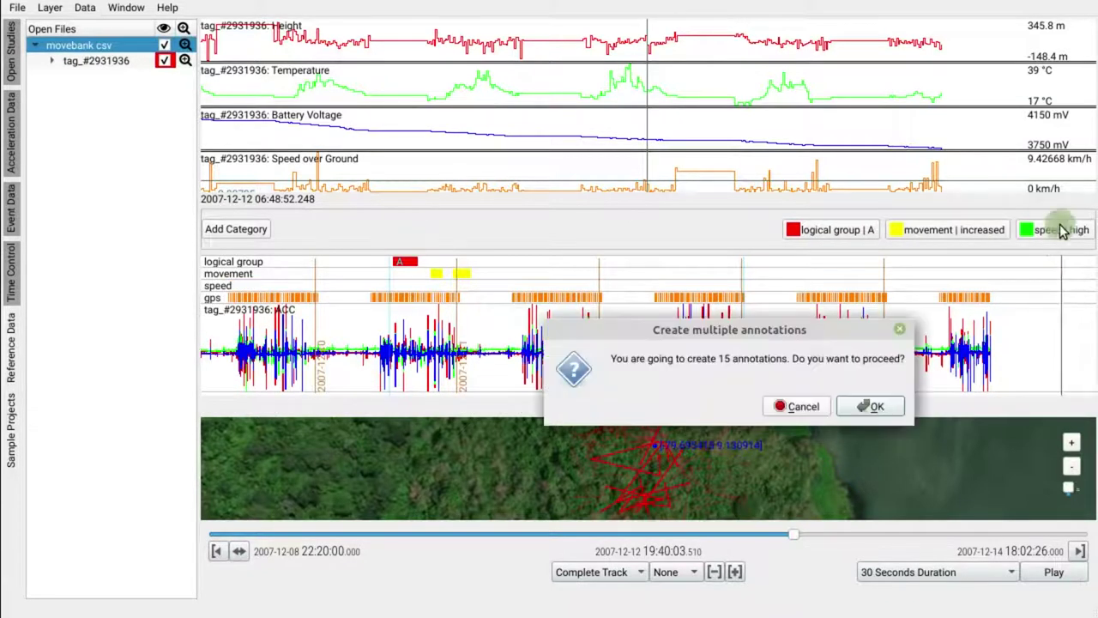
pyautogui.click(871, 408)
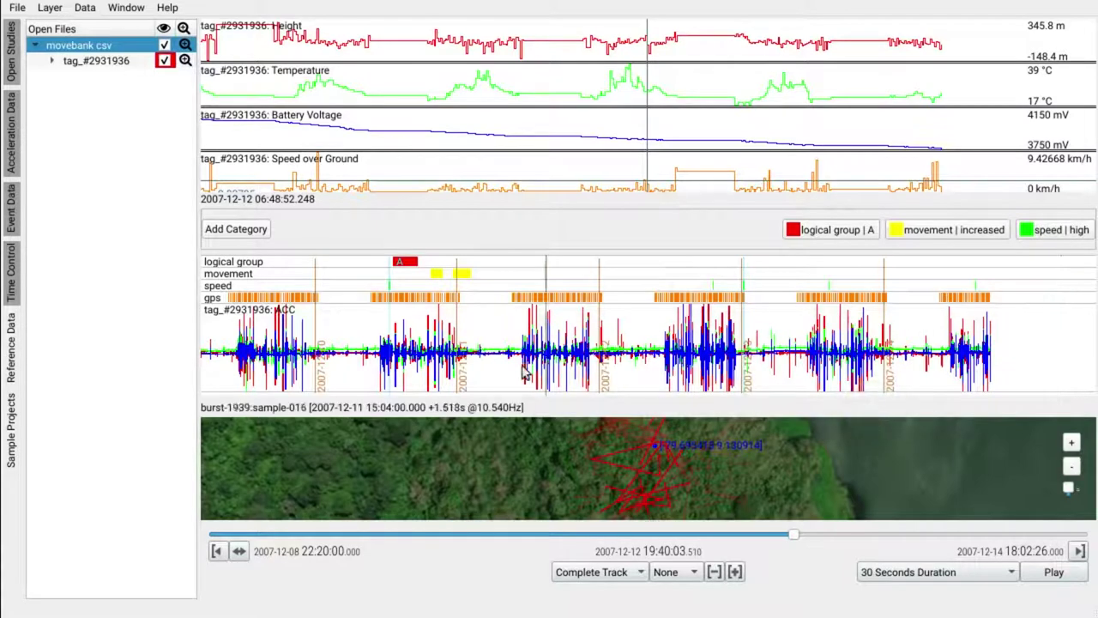
pyautogui.scroll(2, 386, 307)
pyautogui.scroll(5, 386, 305)
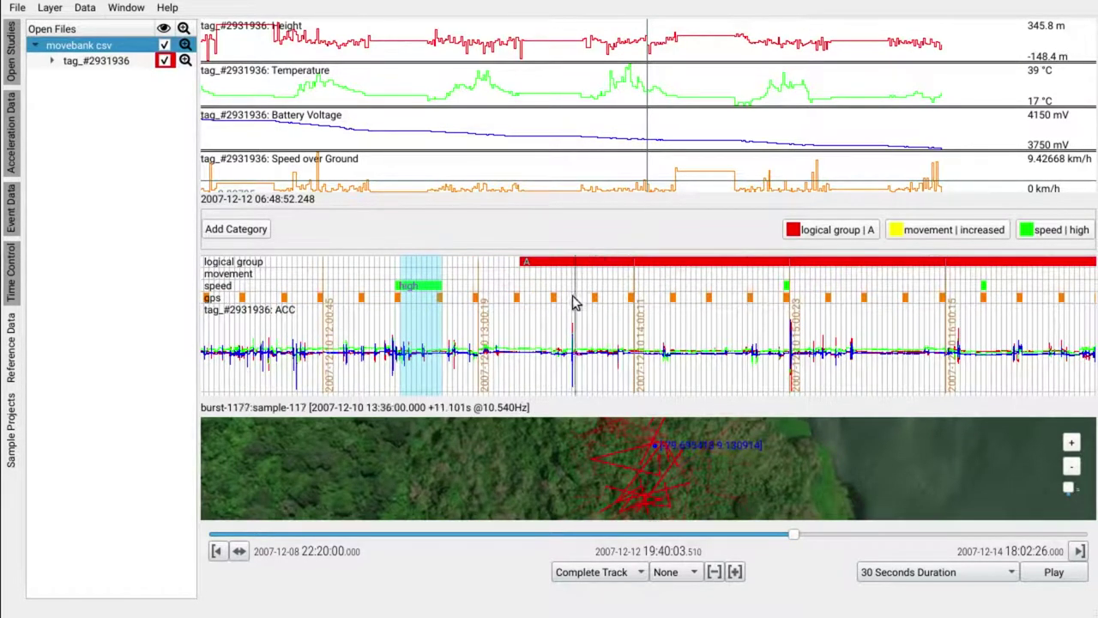
pyautogui.click(17, 7)
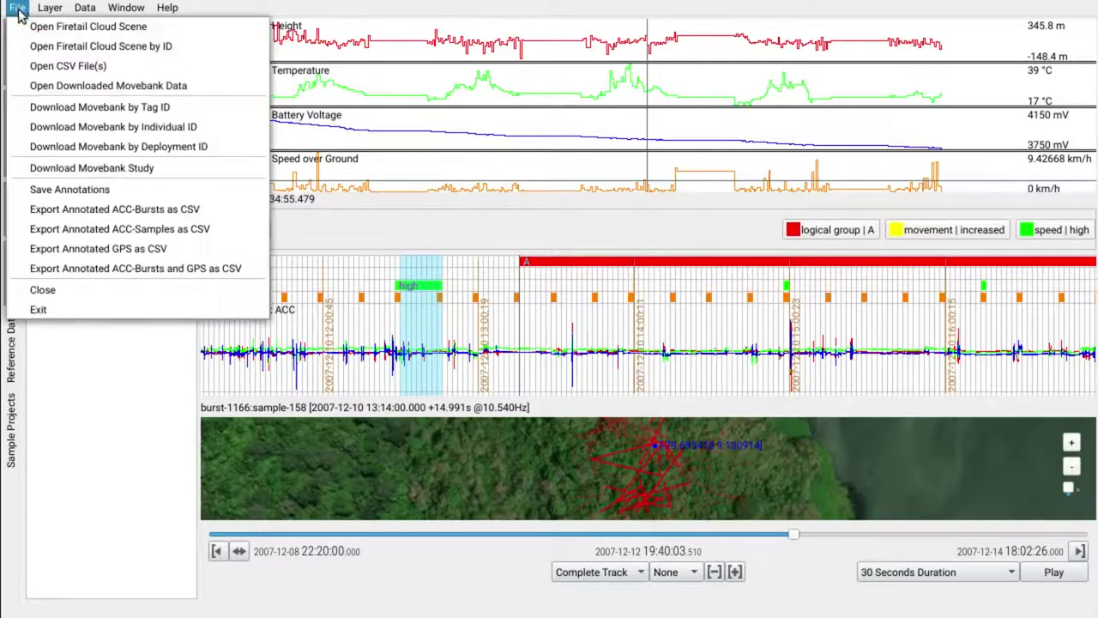
pyautogui.click(120, 194)
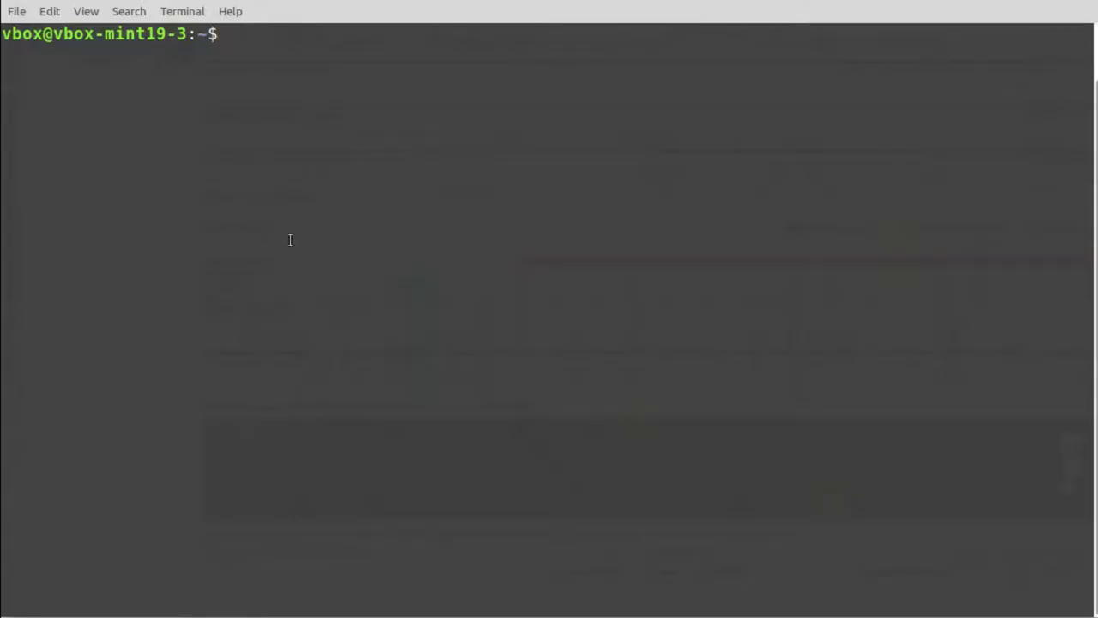
# Switch to the terminal, change into the movebank_downloads directory and list its contents.
pyautogui.write('cd mo')
pyautogui.press('Tab')
pyautogui.press('Return')
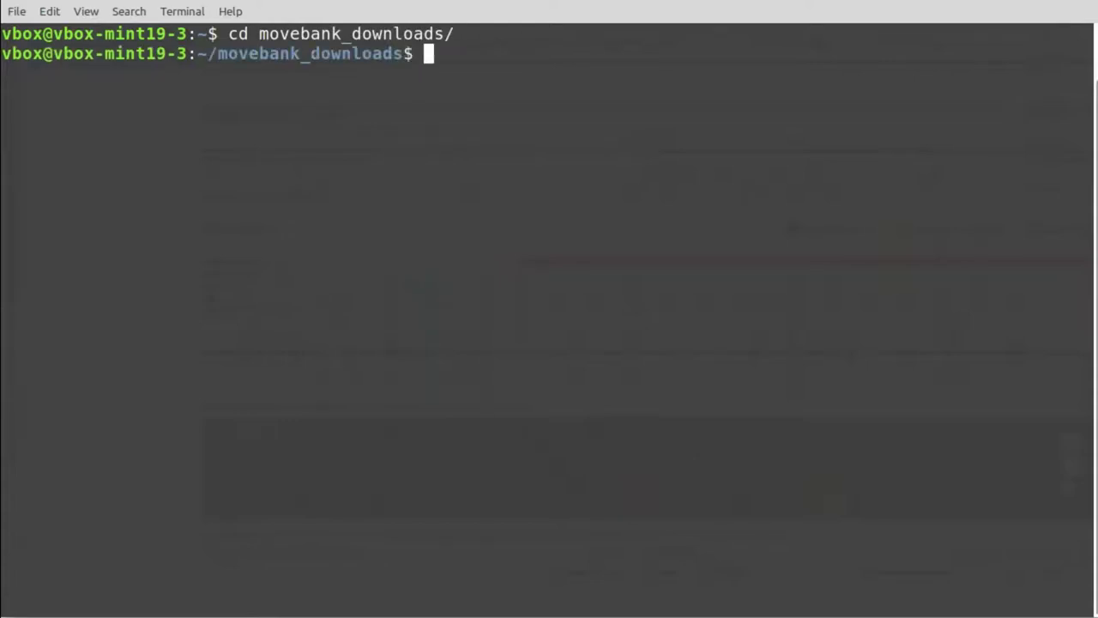
pyautogui.write('ls')
pyautogui.press('Return')
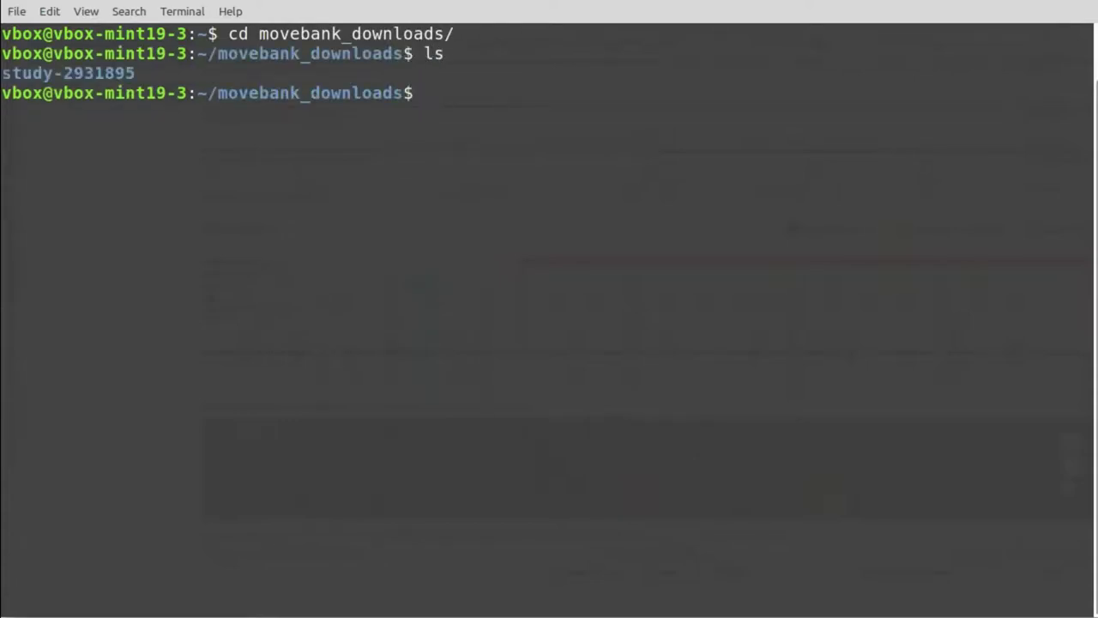
# Change into the study-2931895 directory and list its contents.
pyautogui.write('cd s')
pyautogui.press('Tab')
pyautogui.press('Return')
pyautogui.write('l')
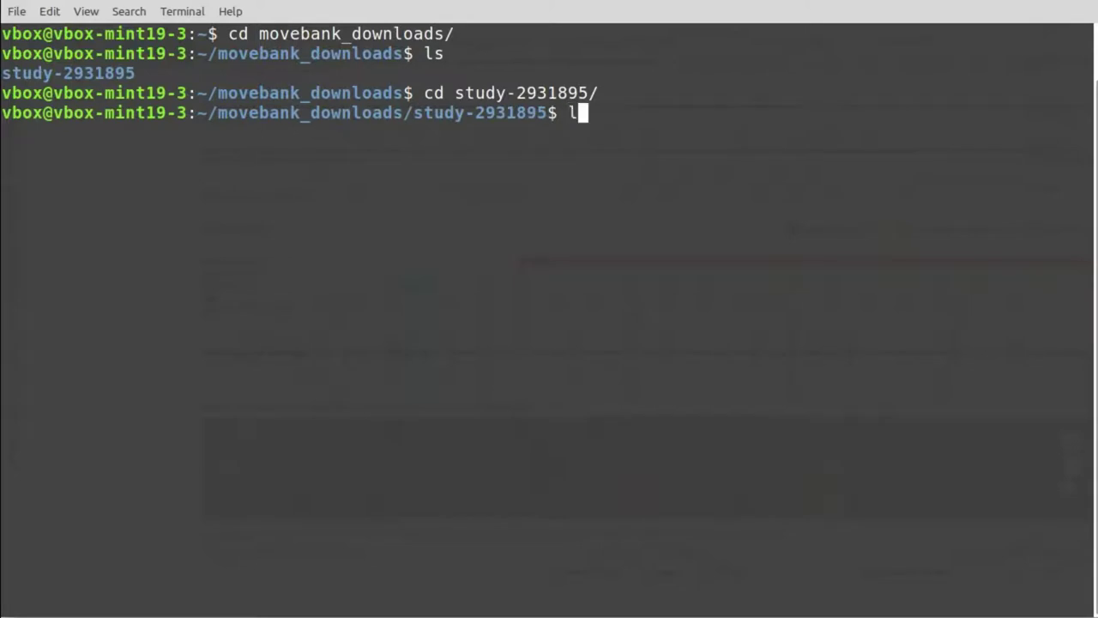
pyautogui.write('s')
pyautogui.press('Return')
# Change into the individual-2931915 directory and list its files.
pyautogui.write('cd i')
pyautogui.press('Tab')
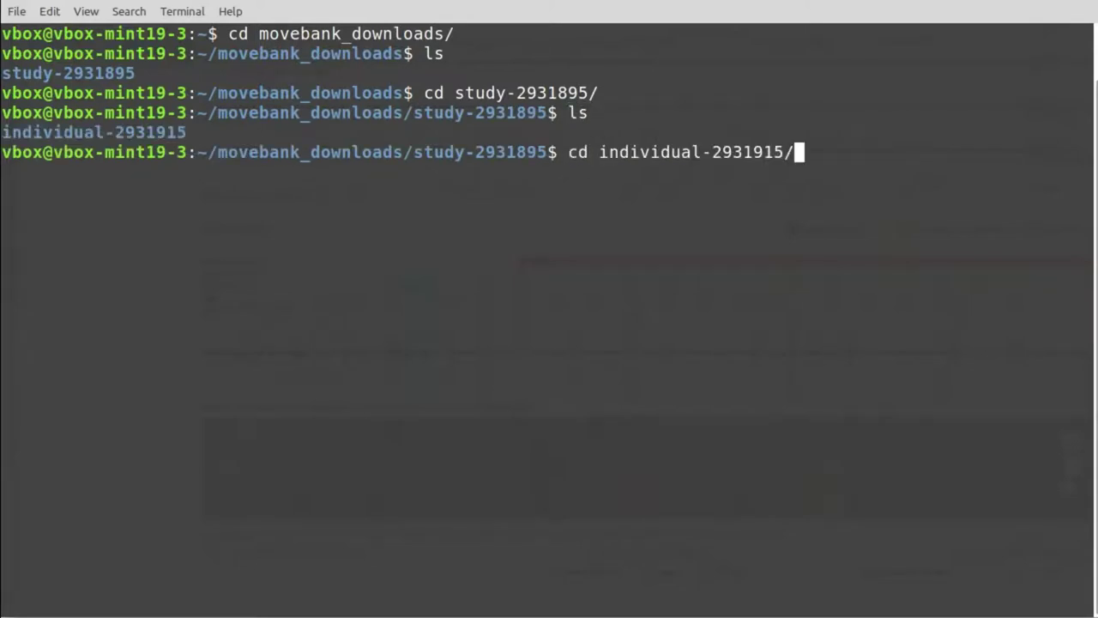
pyautogui.press('Return')
pyautogui.write('ls')
pyautogui.press('Return')
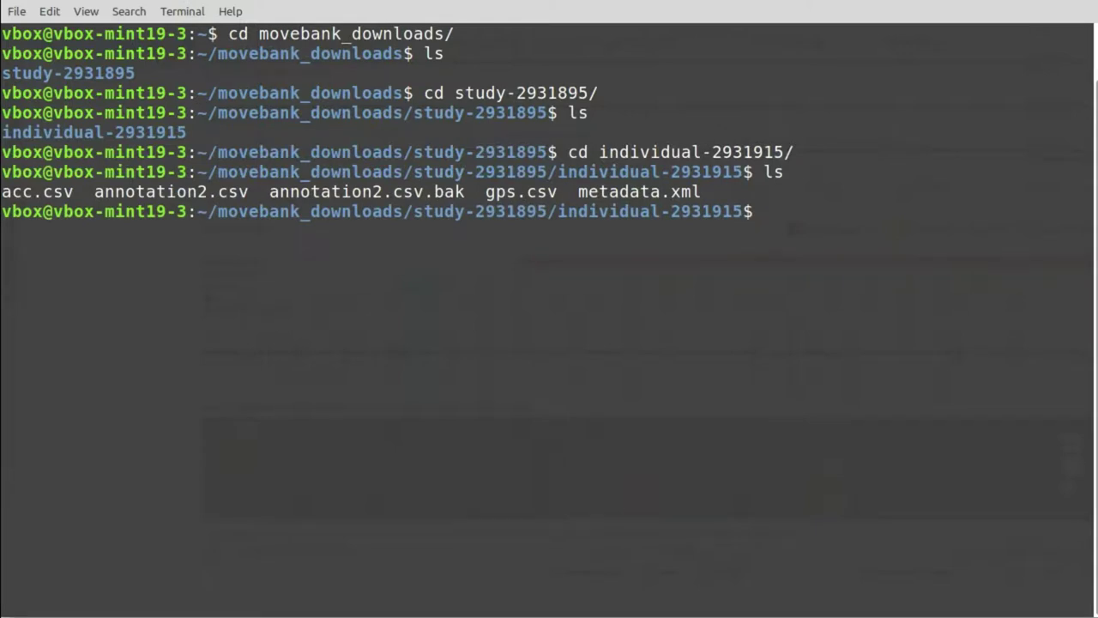
# Open annotation2.csv in vi and read through its category, layer and timestamp rows.
pyautogui.write('vi ann')
pyautogui.press('Tab')
pyautogui.press('Return')
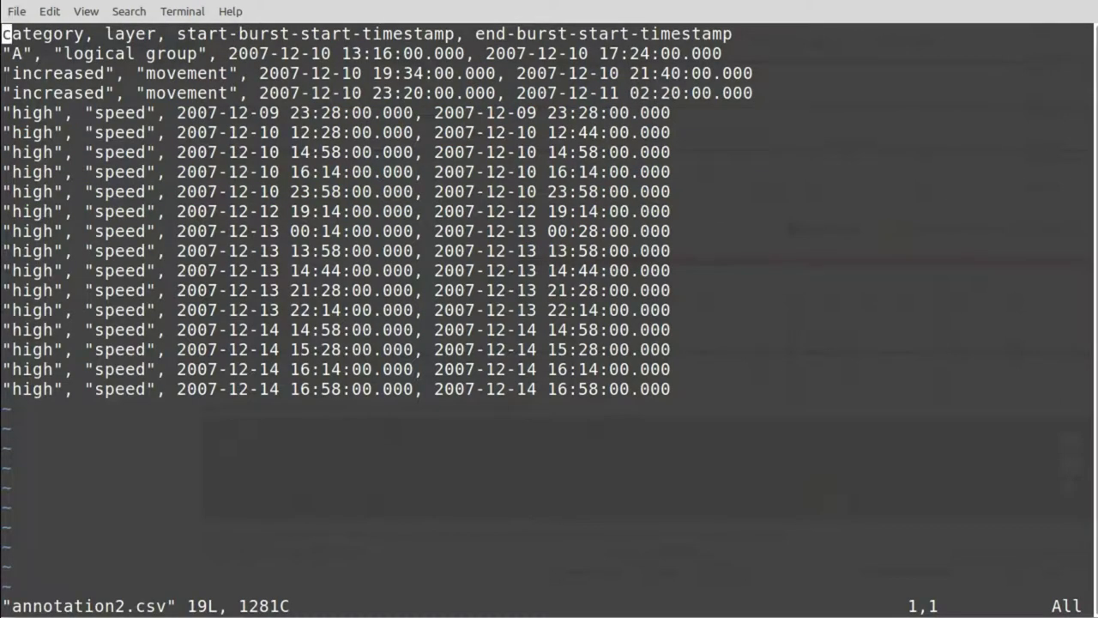
pyautogui.press('Down')
pyautogui.press('Down')
pyautogui.press('Down')
pyautogui.press('Down')
pyautogui.press('Down')
pyautogui.press('Down')
pyautogui.press('Down')
pyautogui.press('Down')
pyautogui.press('Down')
pyautogui.press('Down')
pyautogui.press('Down')
pyautogui.press('Down')
pyautogui.press('Down')
pyautogui.press('Down')
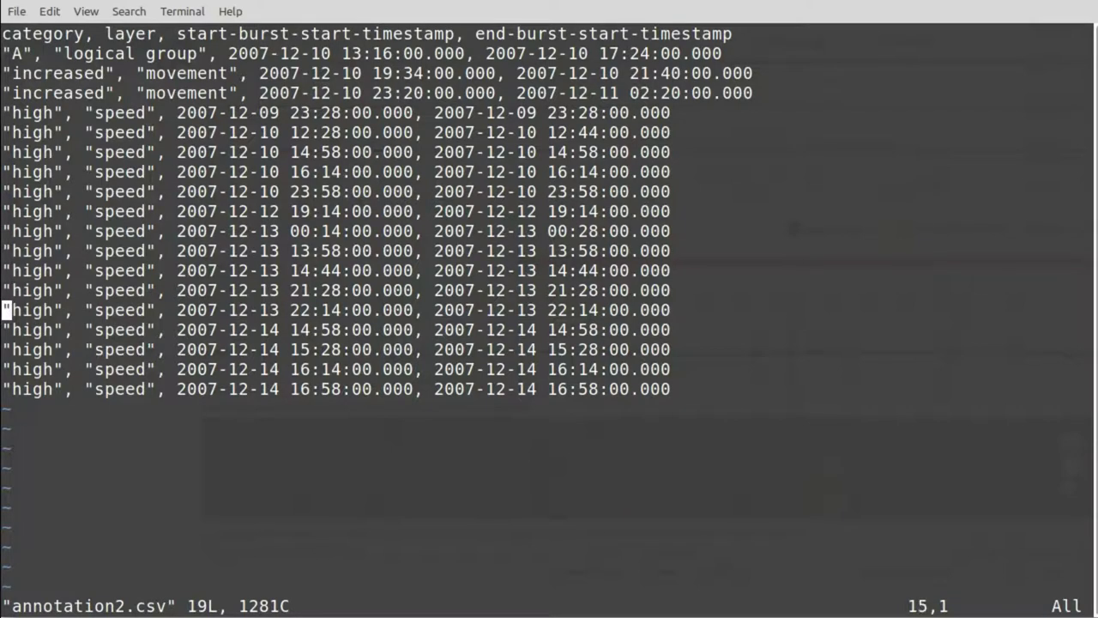
# Search the file for commas, highlight all matches with set hls, and quit vi without changing the file.
pyautogui.write('/,')
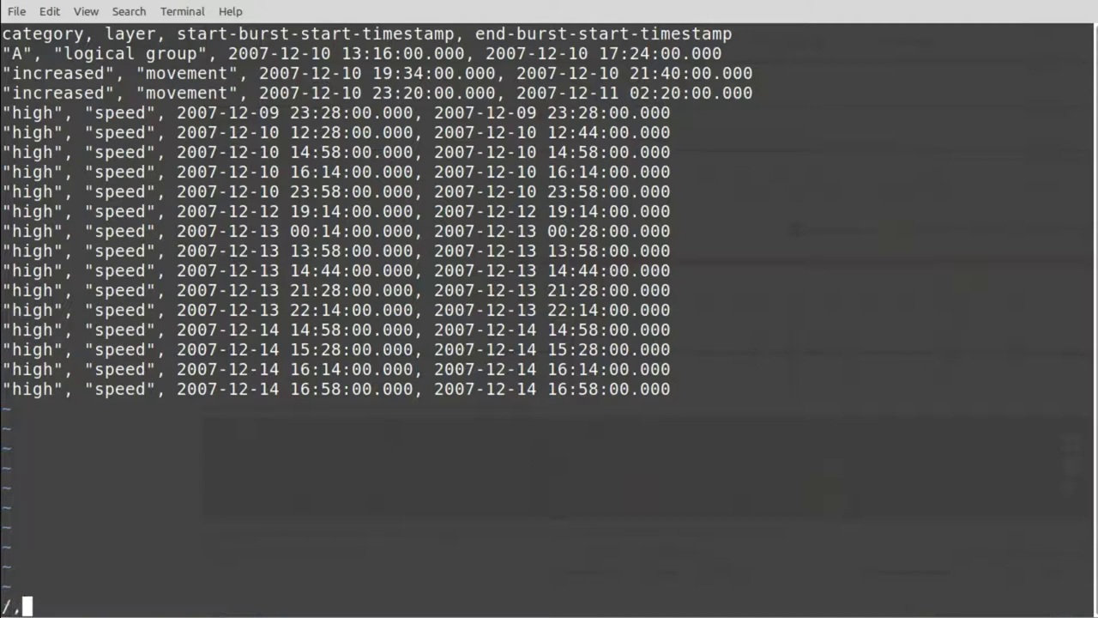
pyautogui.press('Return')
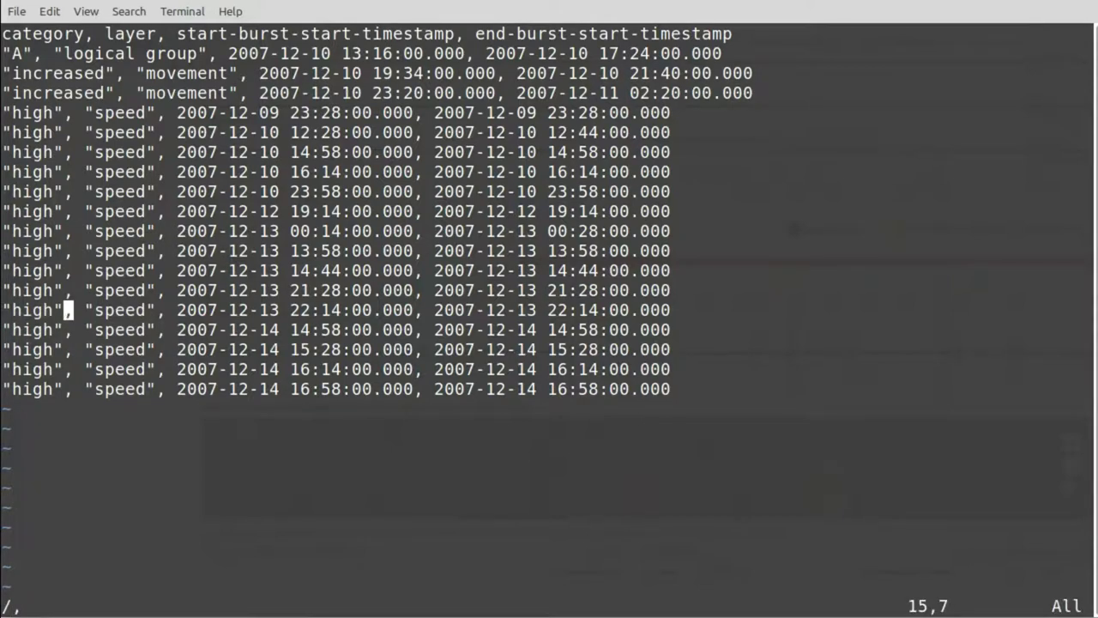
pyautogui.write(':set hls')
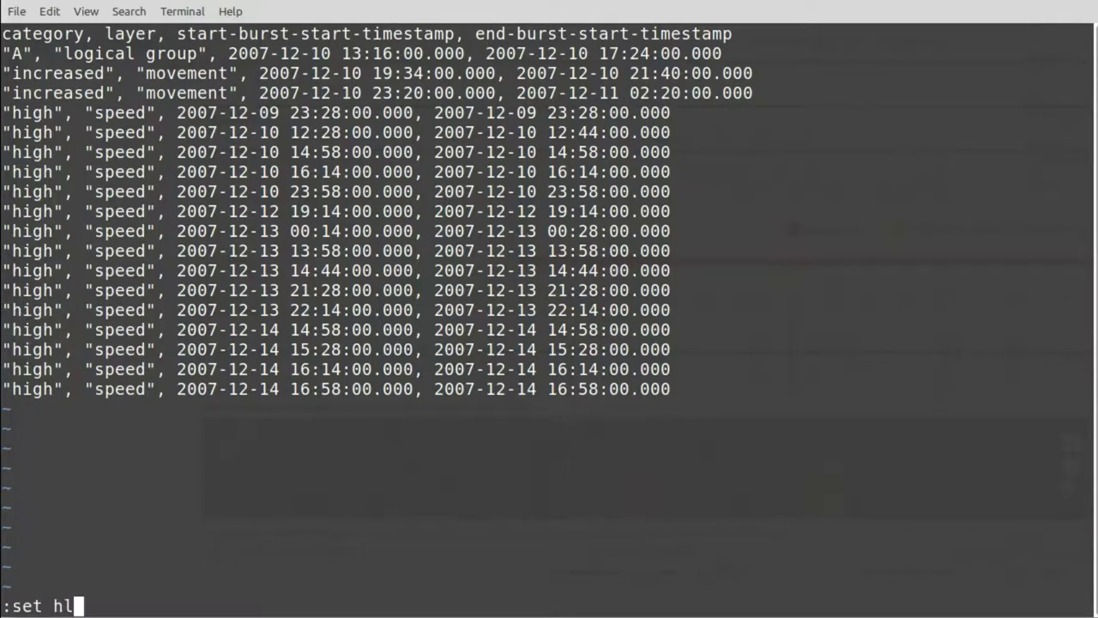
pyautogui.press('Return')
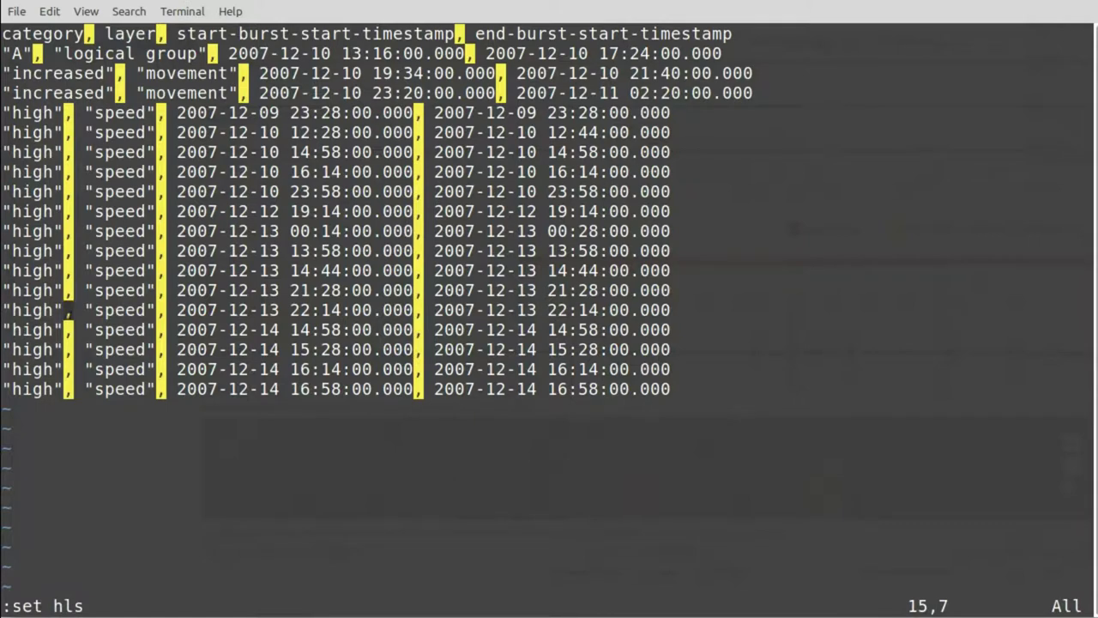
pyautogui.write(':q')
pyautogui.press('Return')
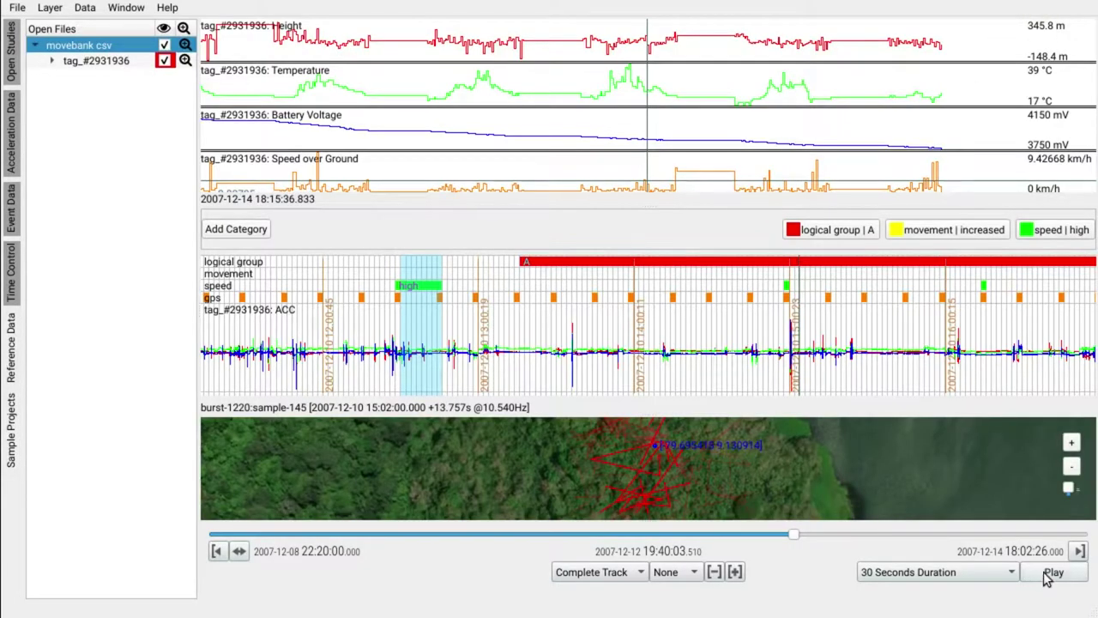
# Switch back to Firetail, play the complete track at 30 Seconds Duration and open the playback speed choices.
pyautogui.click(1048, 575)
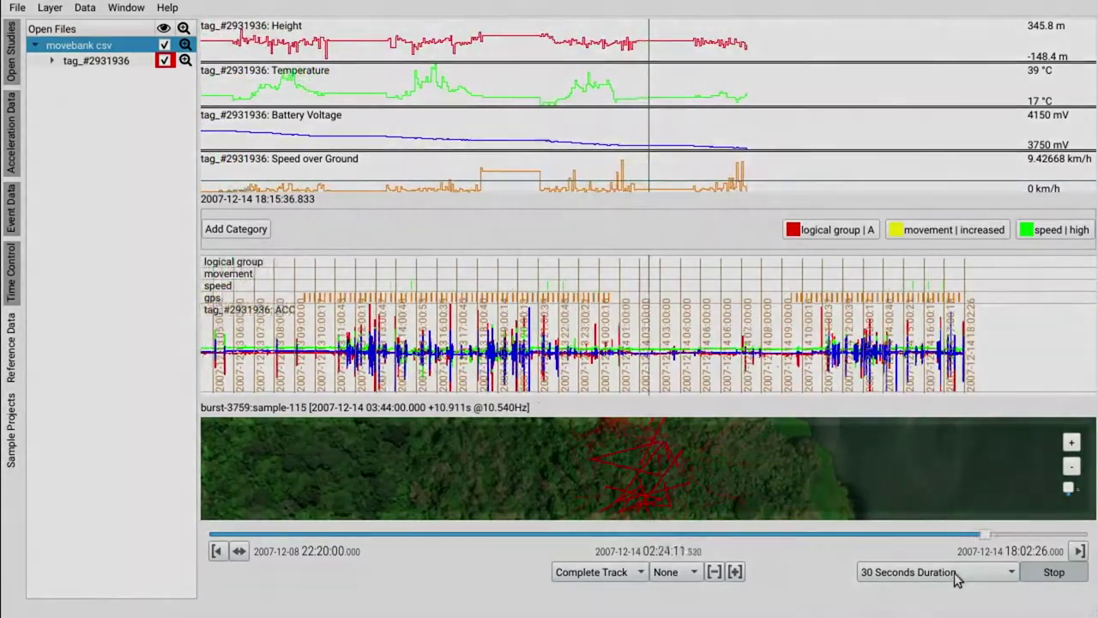
pyautogui.click(955, 572)
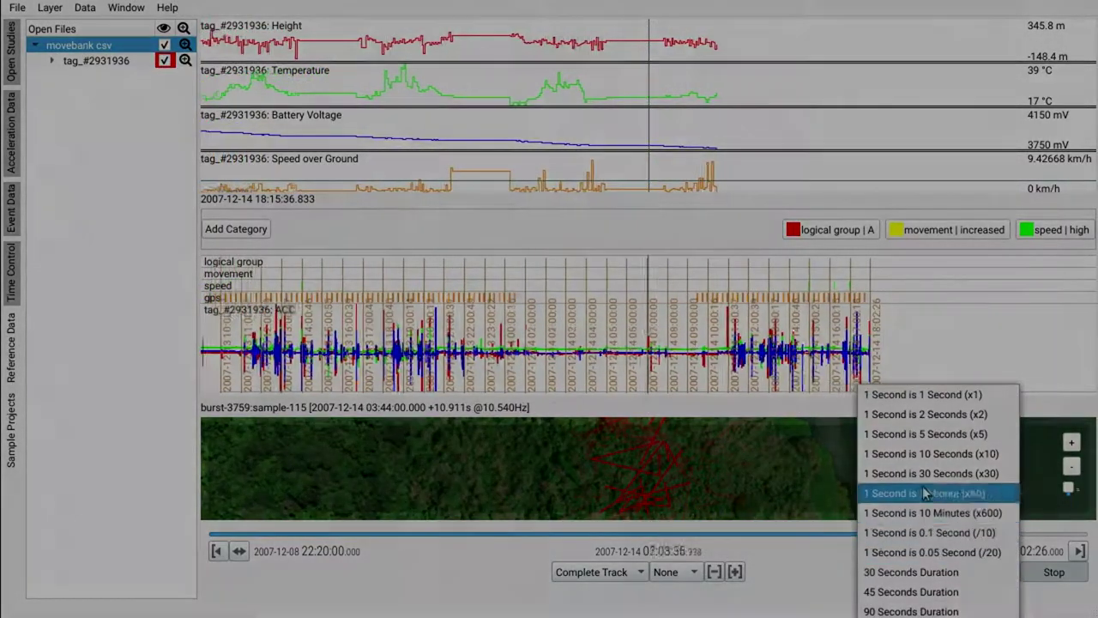